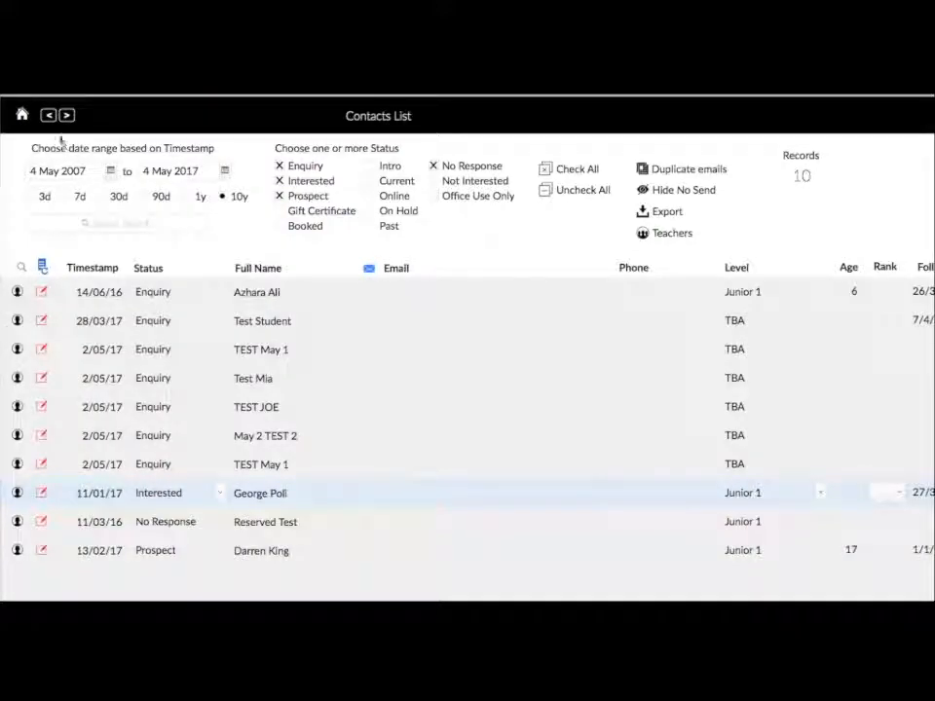
- From the Home dashboard, start a New Contact of type Student
click(20, 114)
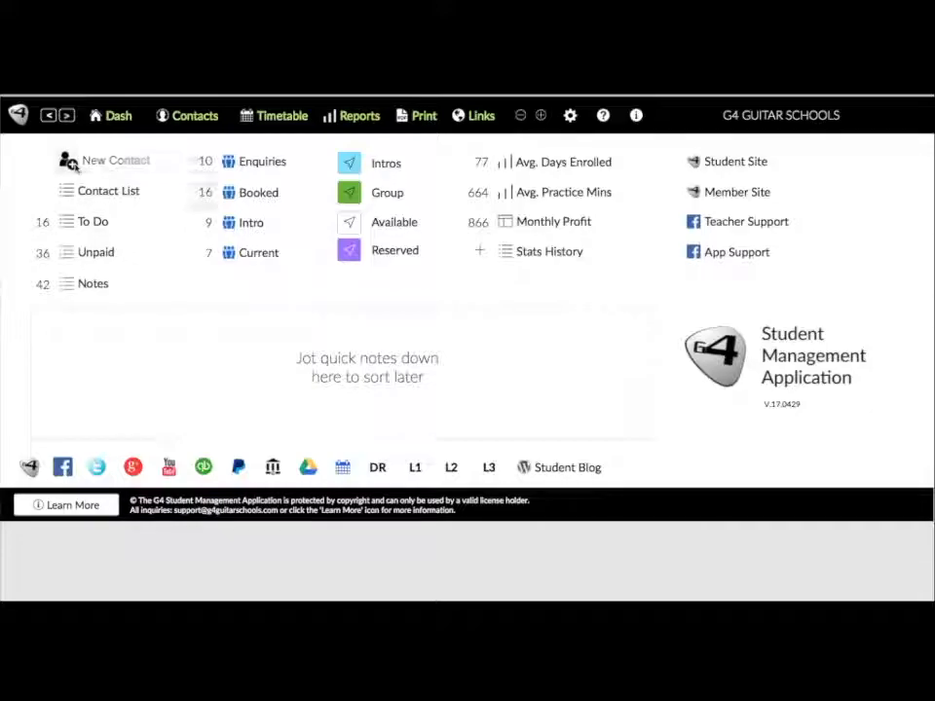
click(70, 164)
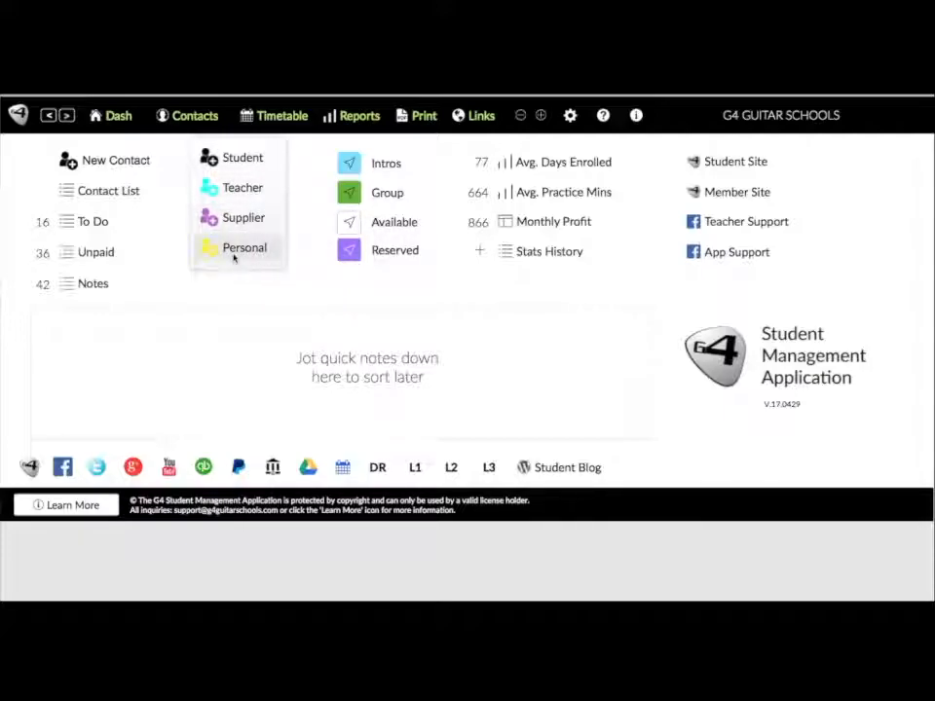
click(243, 158)
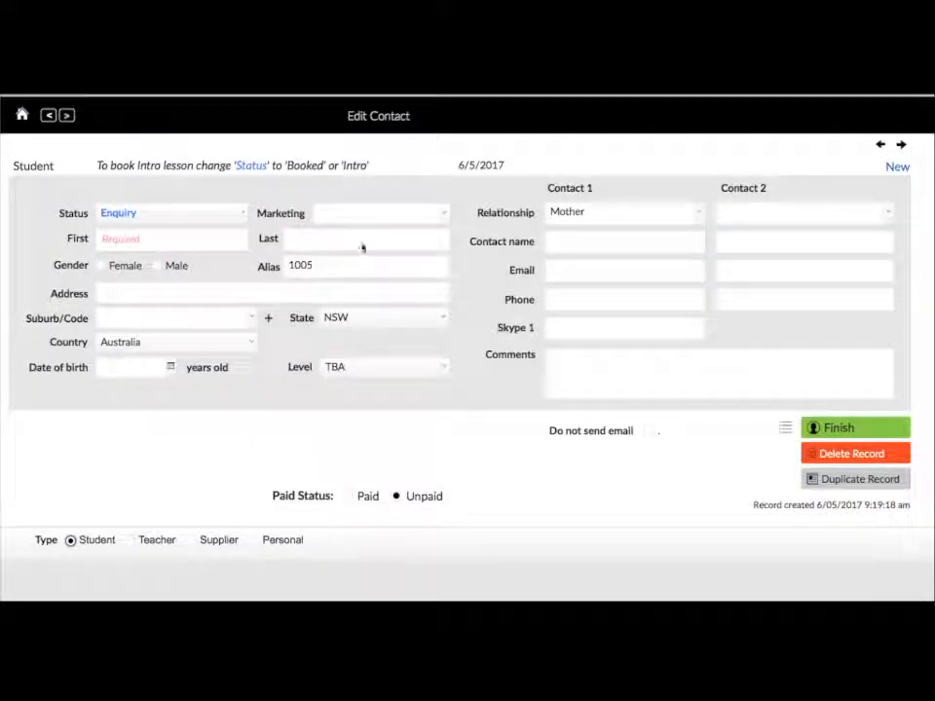
- Set the marketing source to Facebook Ads and enter the student's first and last name
click(442, 215)
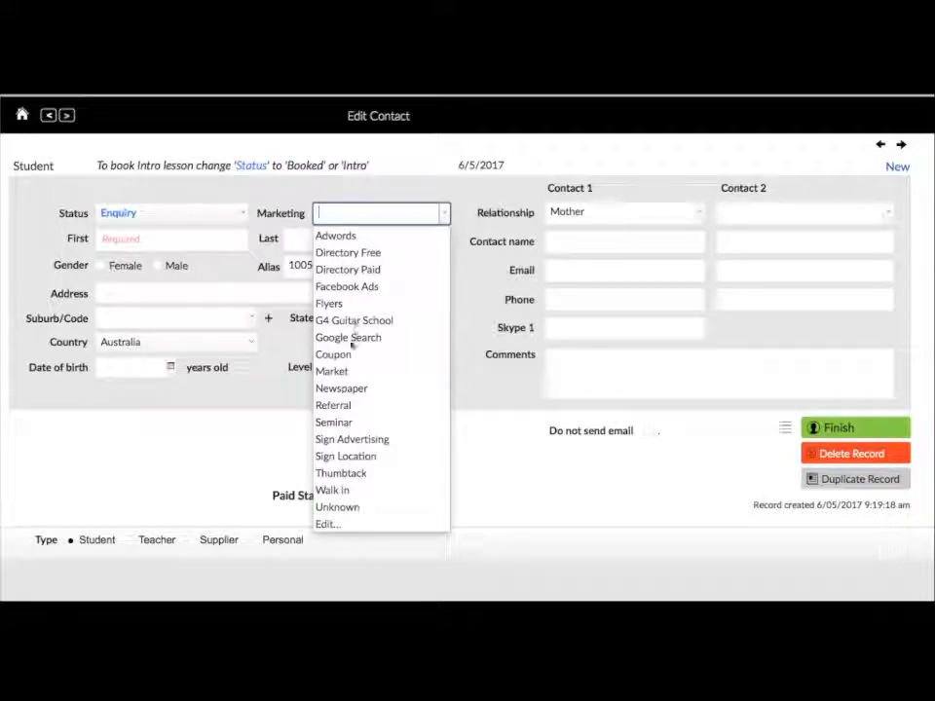
click(345, 287)
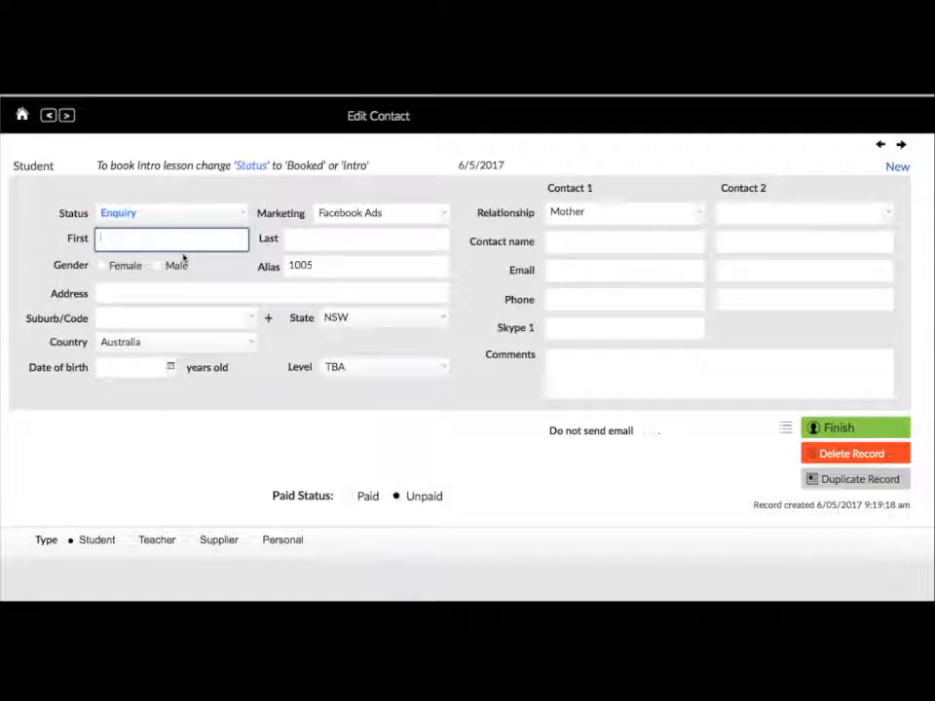
text(Jim)
key(Tab)
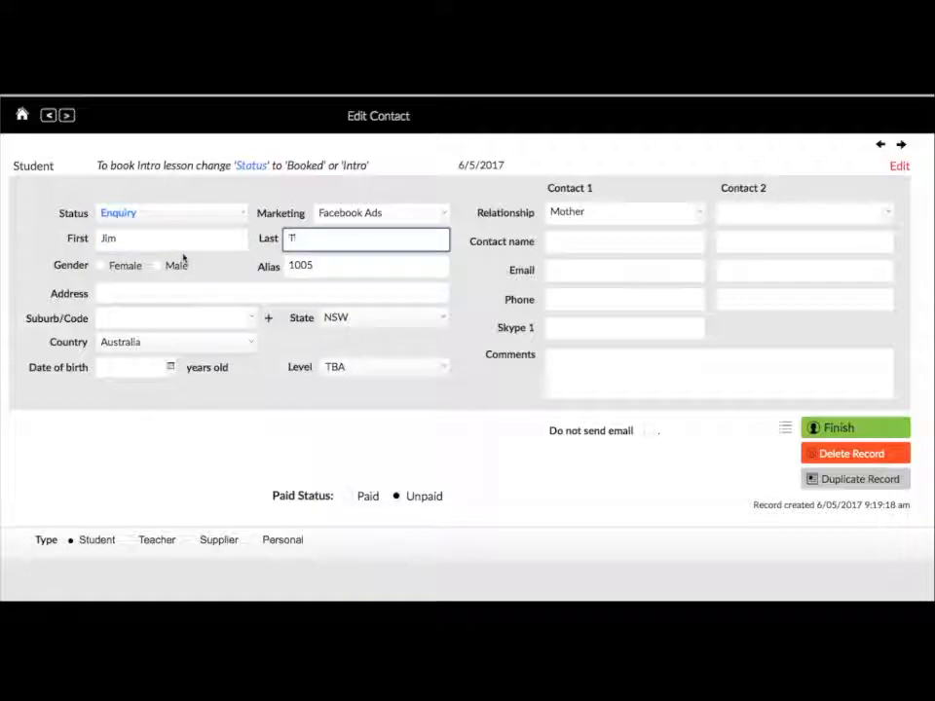
text(Student)
- Mark the student as Male and replace the default alias with a new one
click(156, 266)
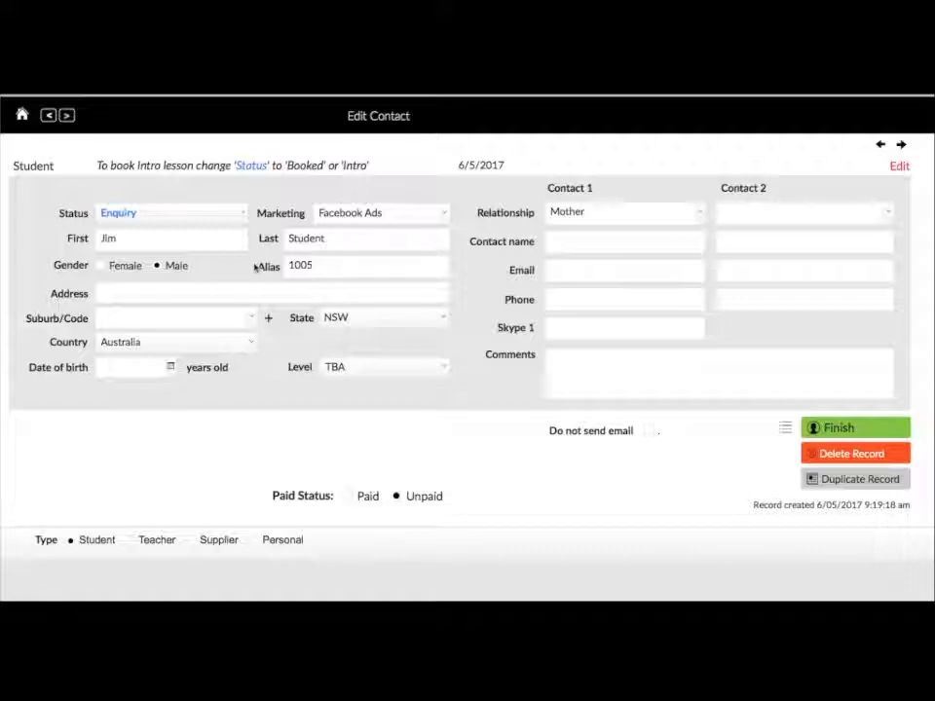
click(325, 265)
drag(325, 265, 284, 272)
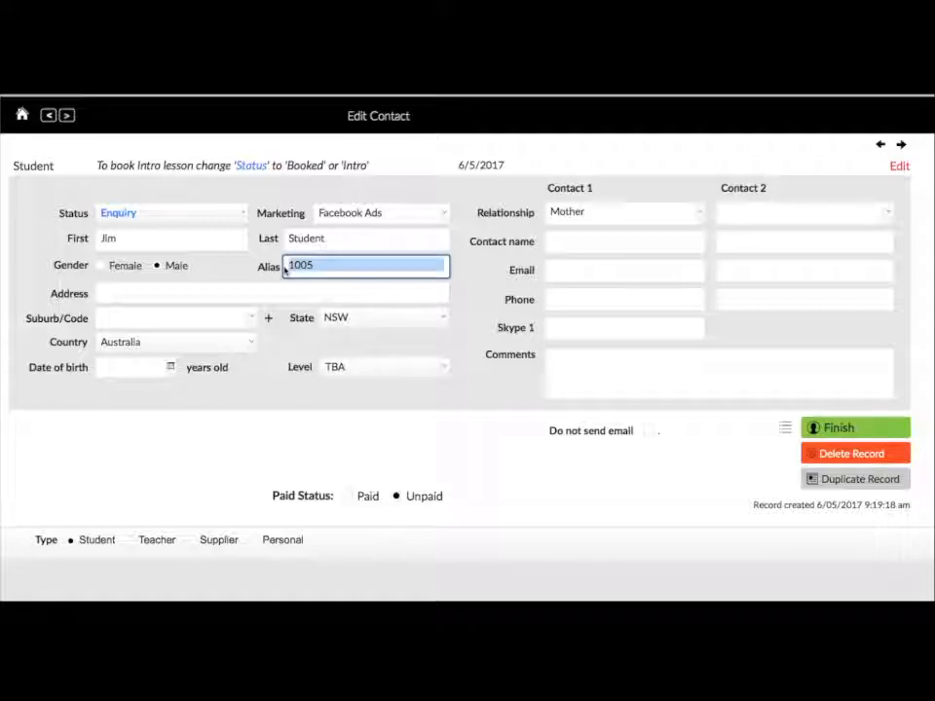
text(Hendrix)
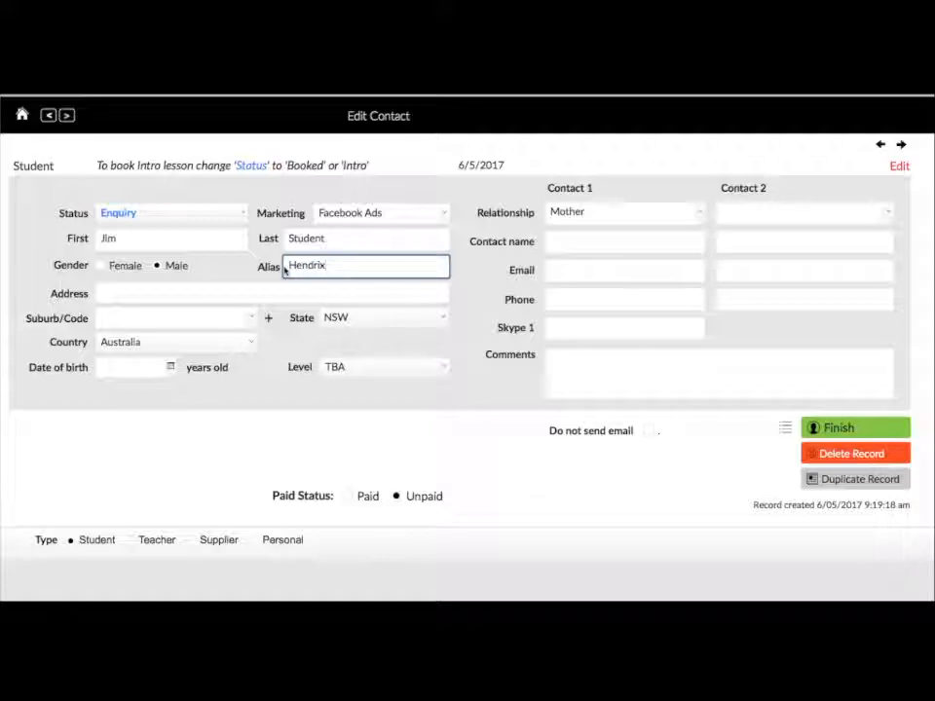
text(2017)
click(248, 293)
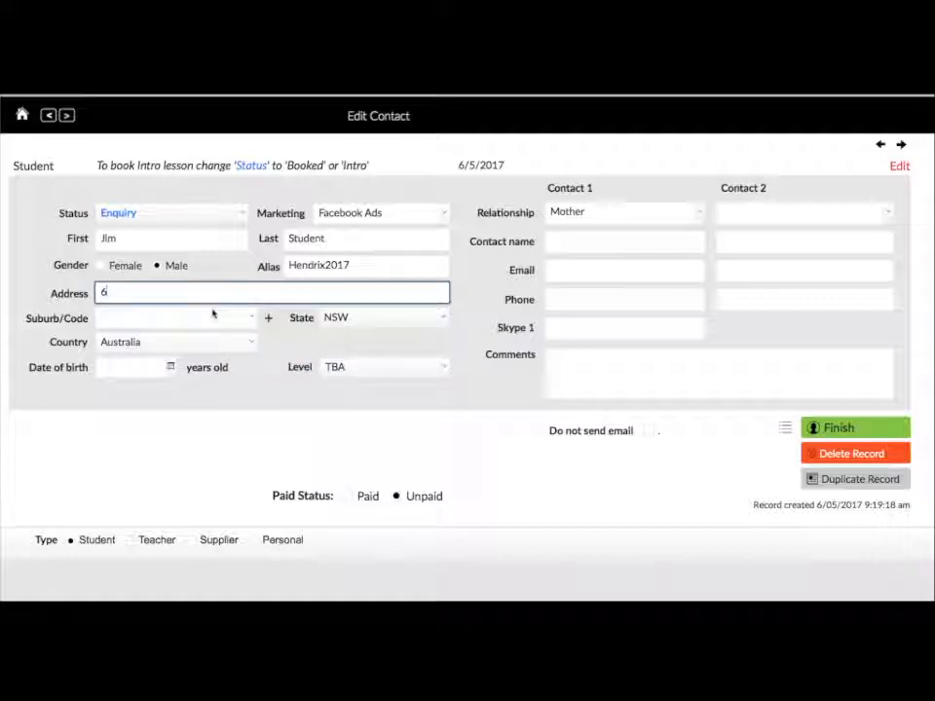
- Enter the student's street address and look through the suburb list without choosing one
text(Smith St.)
click(212, 314)
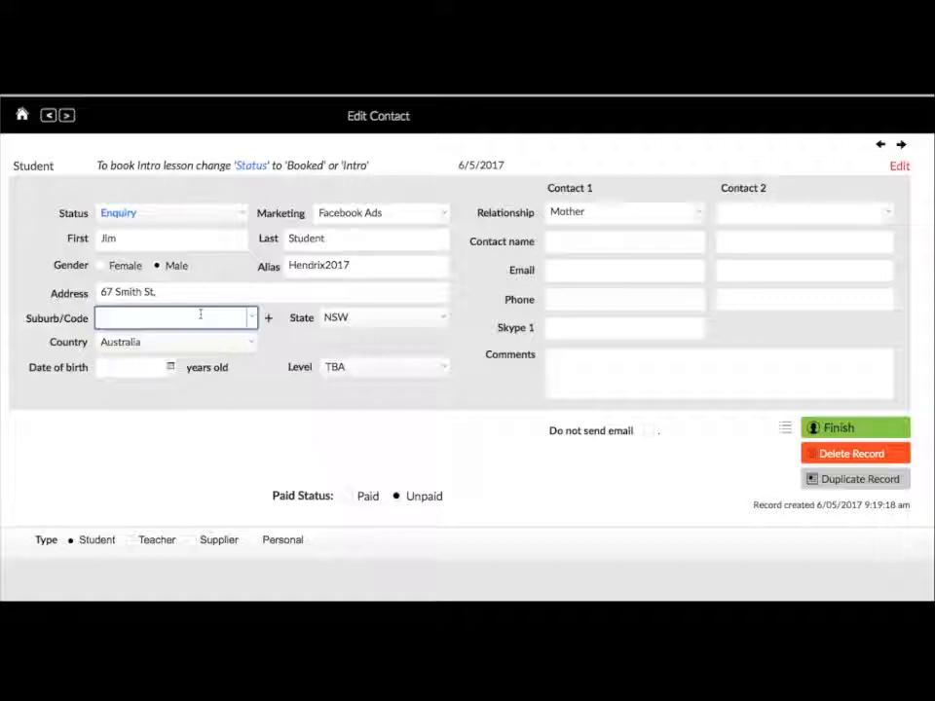
click(200, 313)
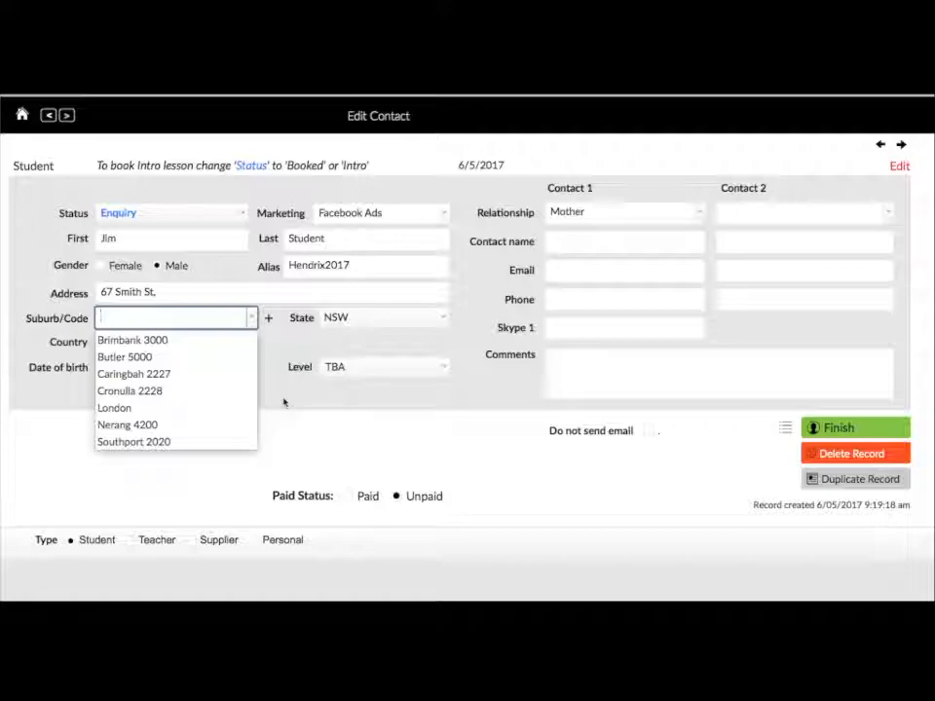
click(284, 401)
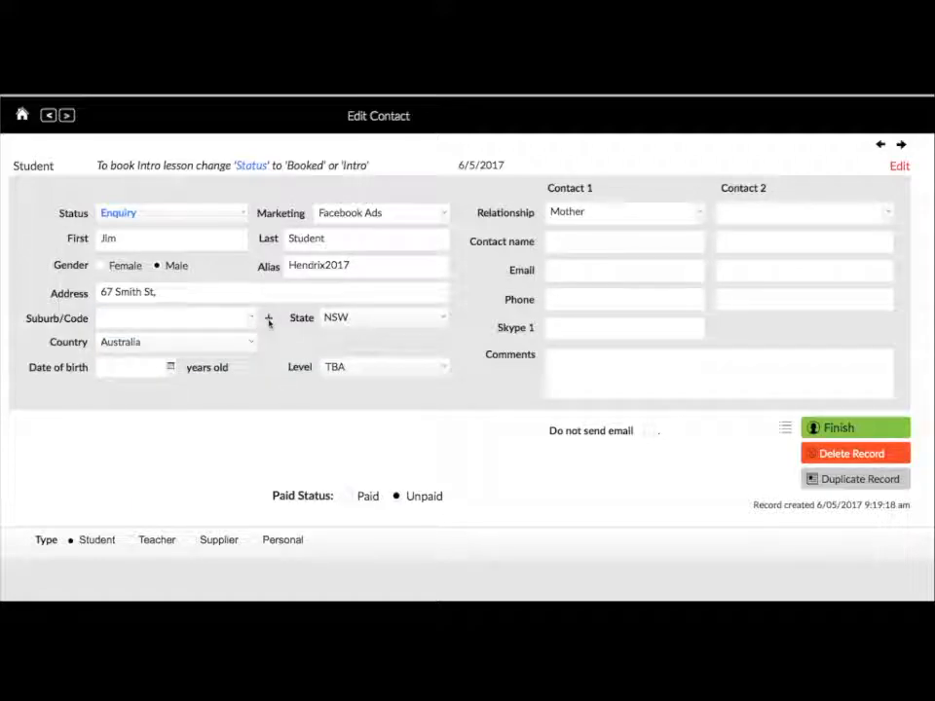
- Add a new suburb entry: Boston, state MA, postcode 91145
click(269, 320)
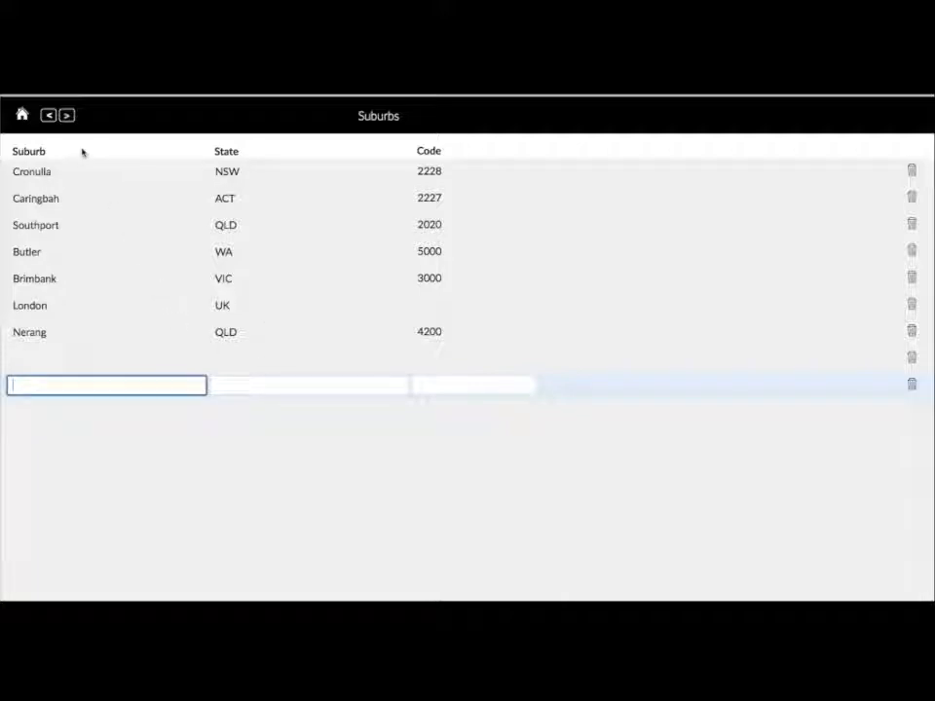
click(30, 347)
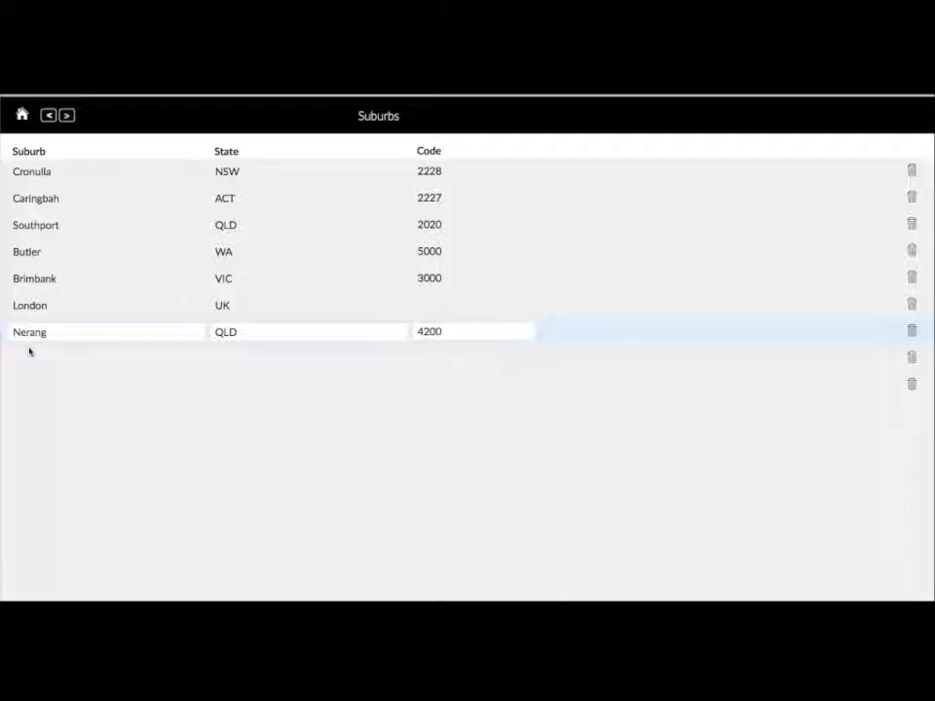
click(37, 360)
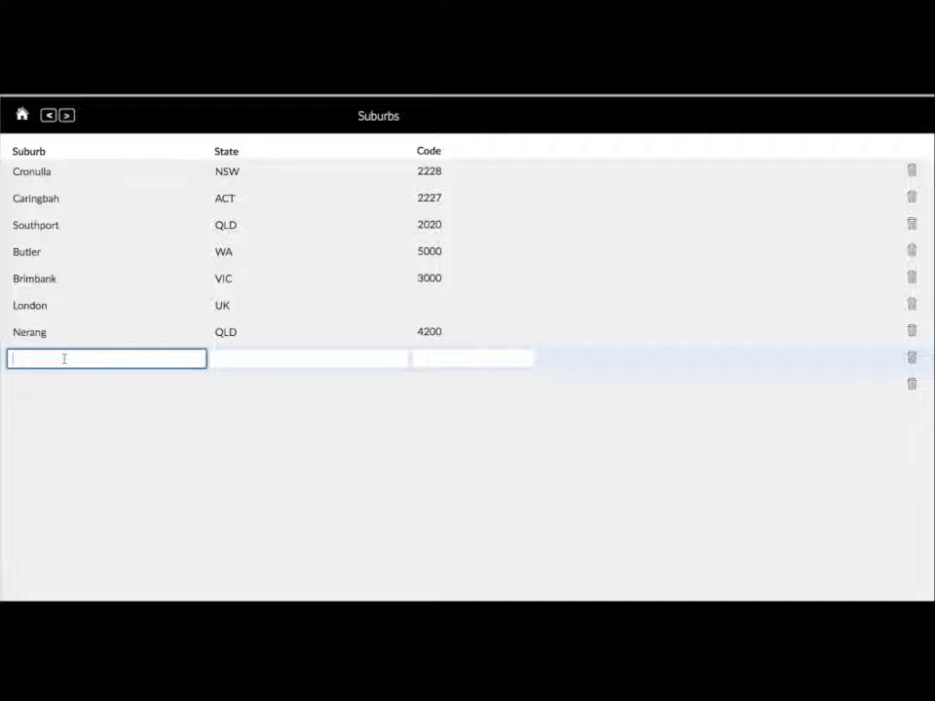
text(Boston)
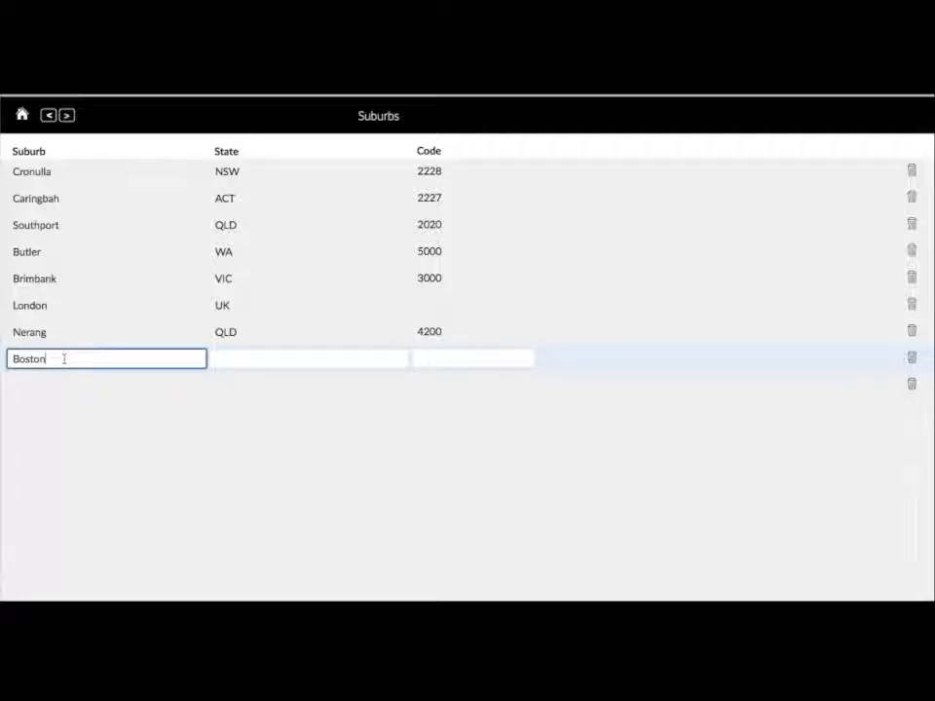
key(Tab)
text(MA)
key(Tab)
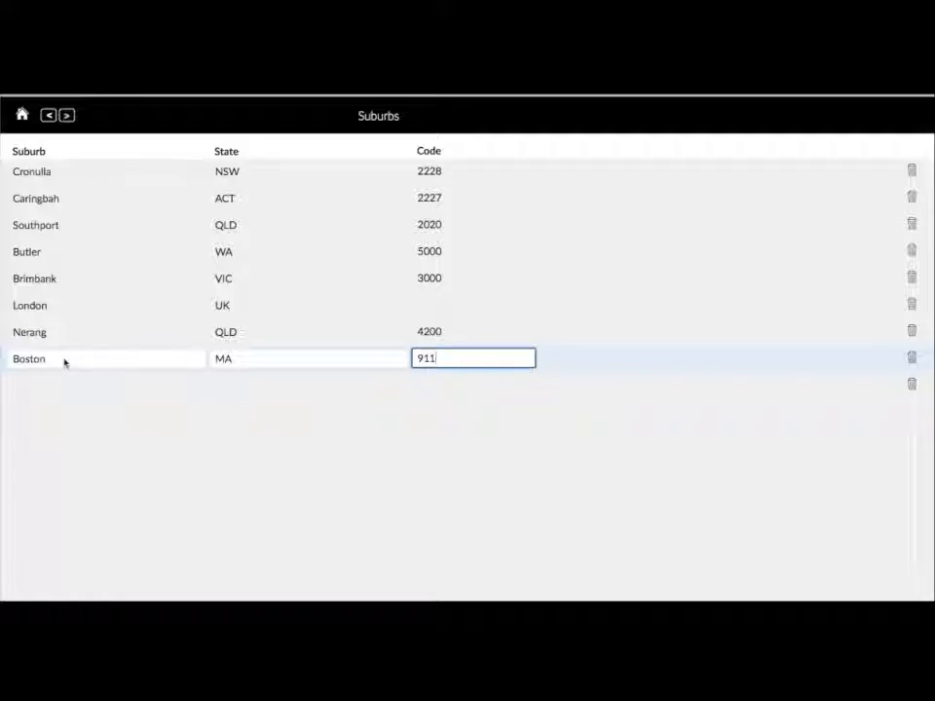
click(65, 360)
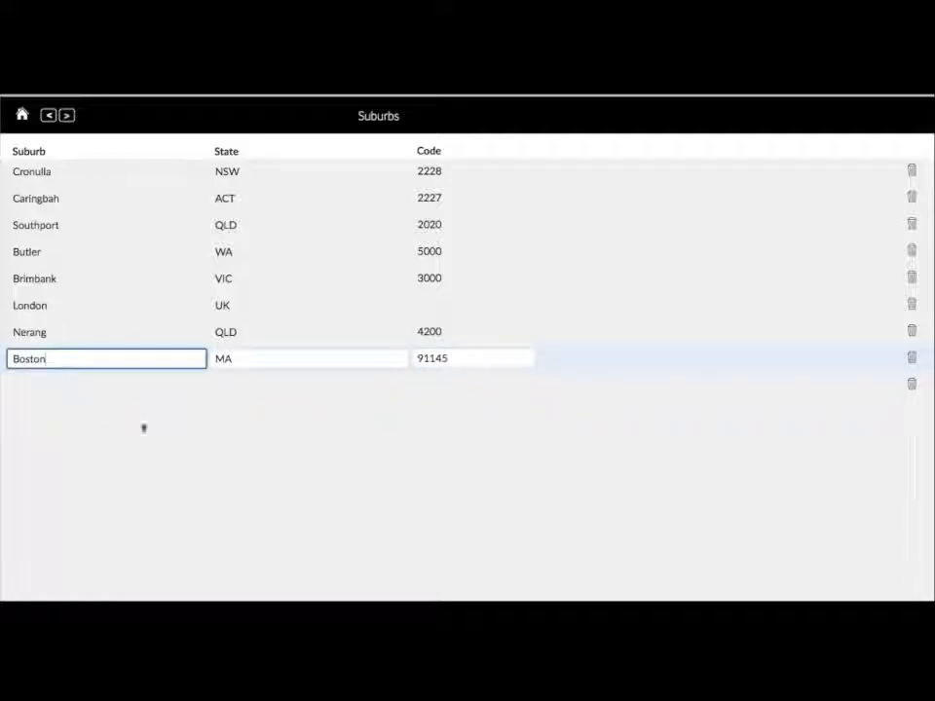
- Back on the student record, choose suburb Boston, country United States and state MA
click(49, 117)
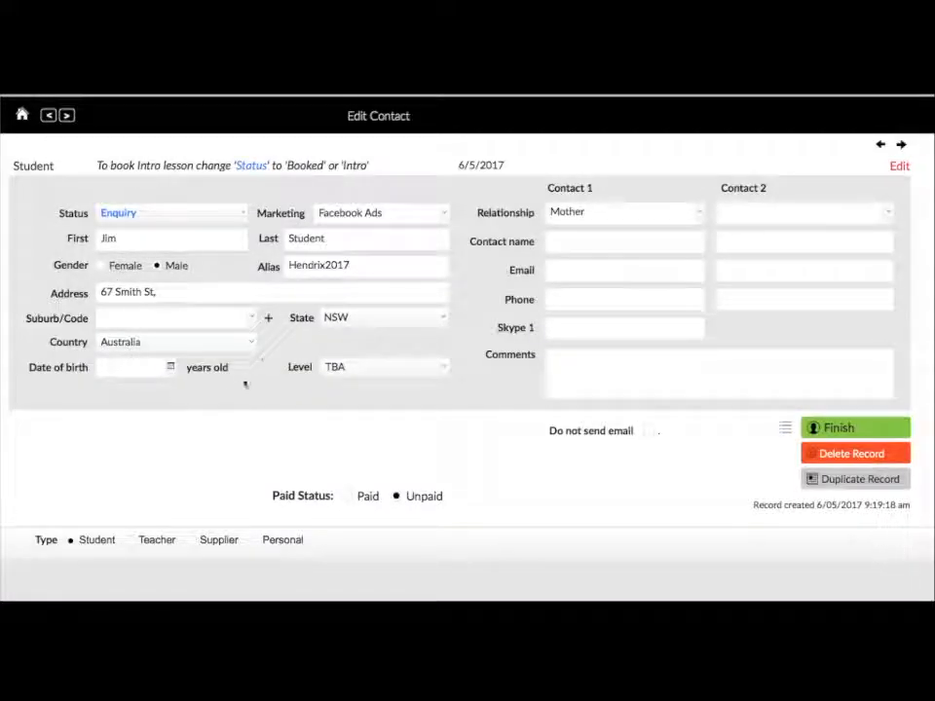
click(253, 318)
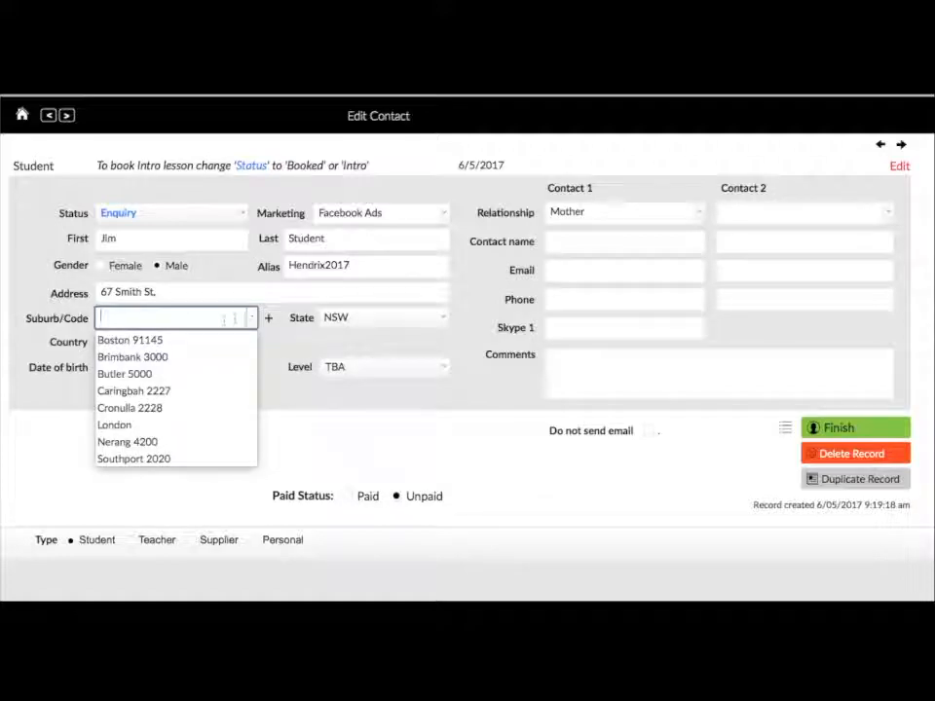
click(135, 338)
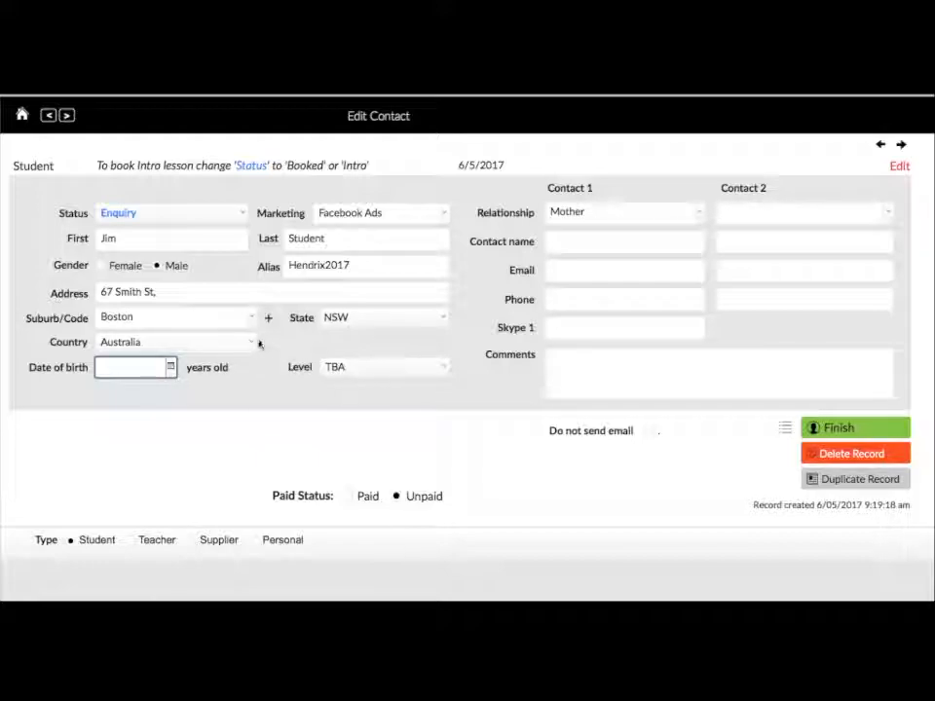
click(249, 344)
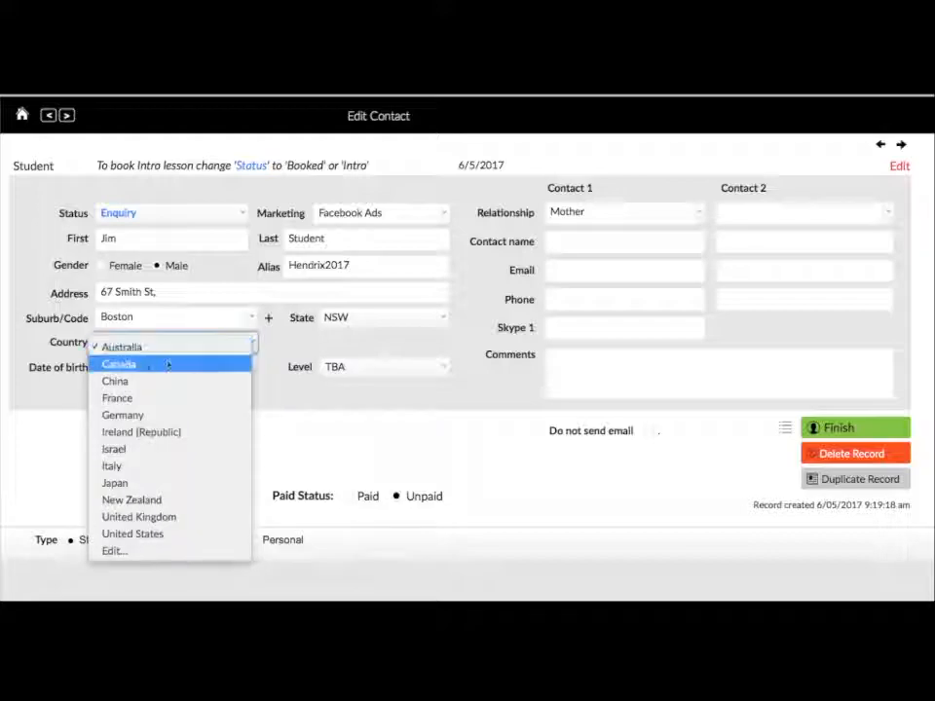
click(159, 535)
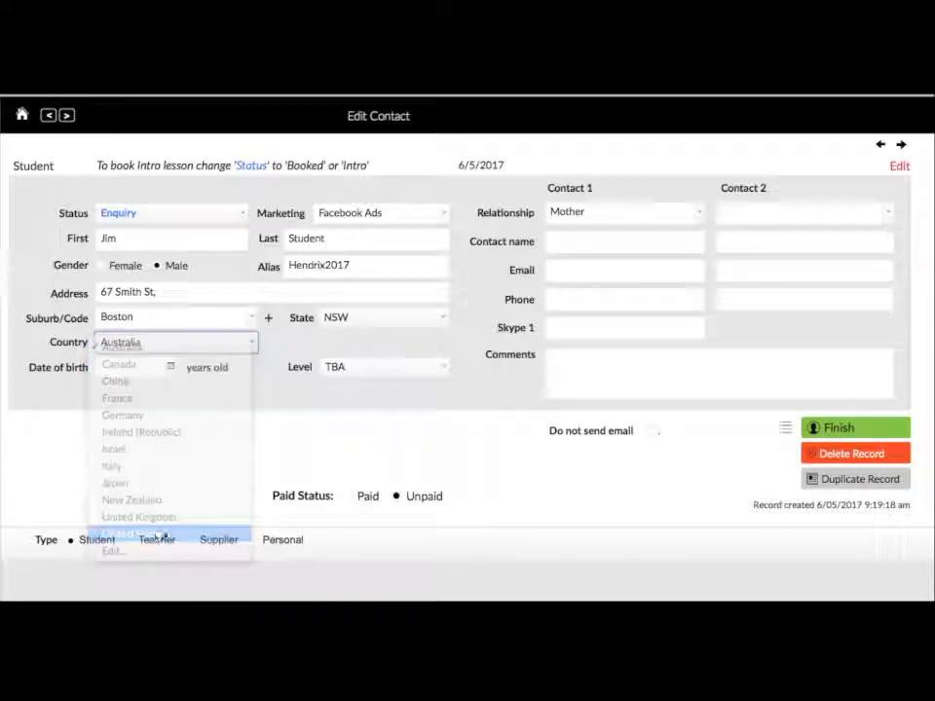
click(442, 319)
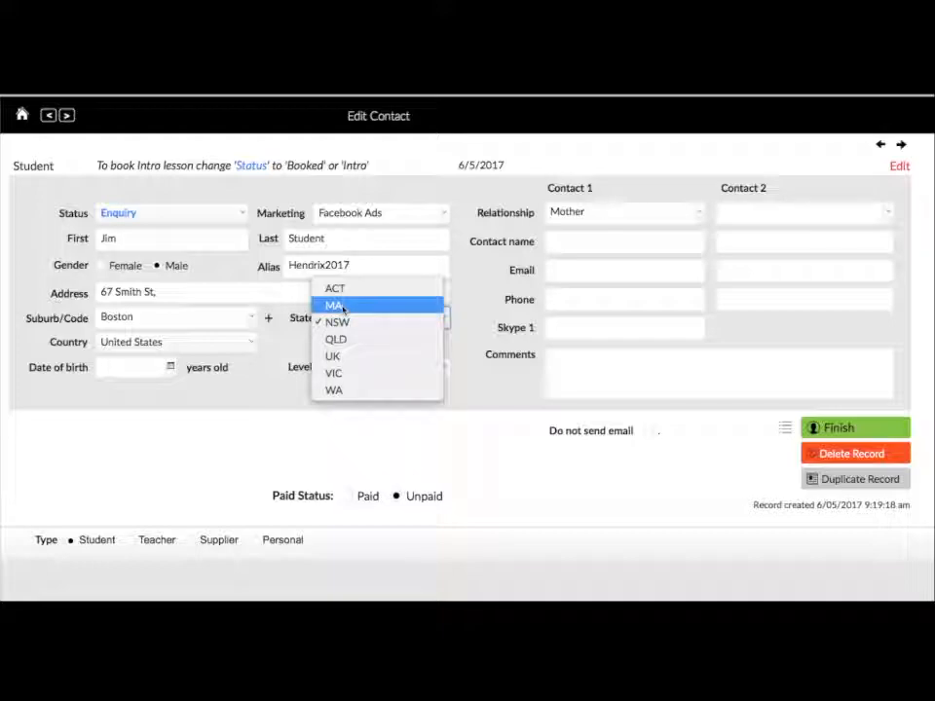
click(343, 308)
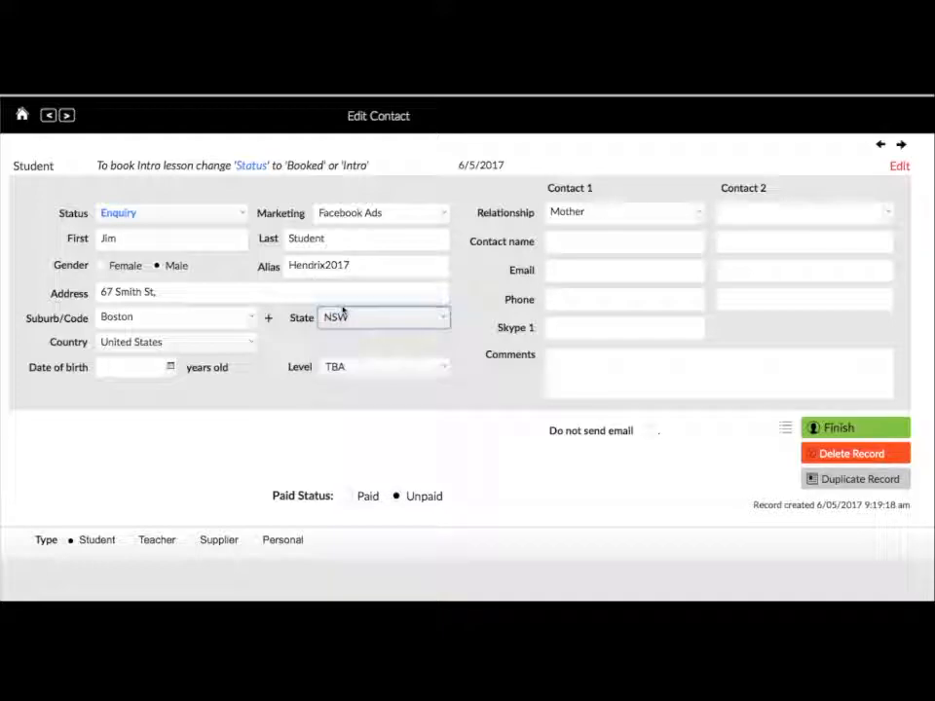
- Enter a 2007 date of birth and set the student's level to Junior 1
click(170, 367)
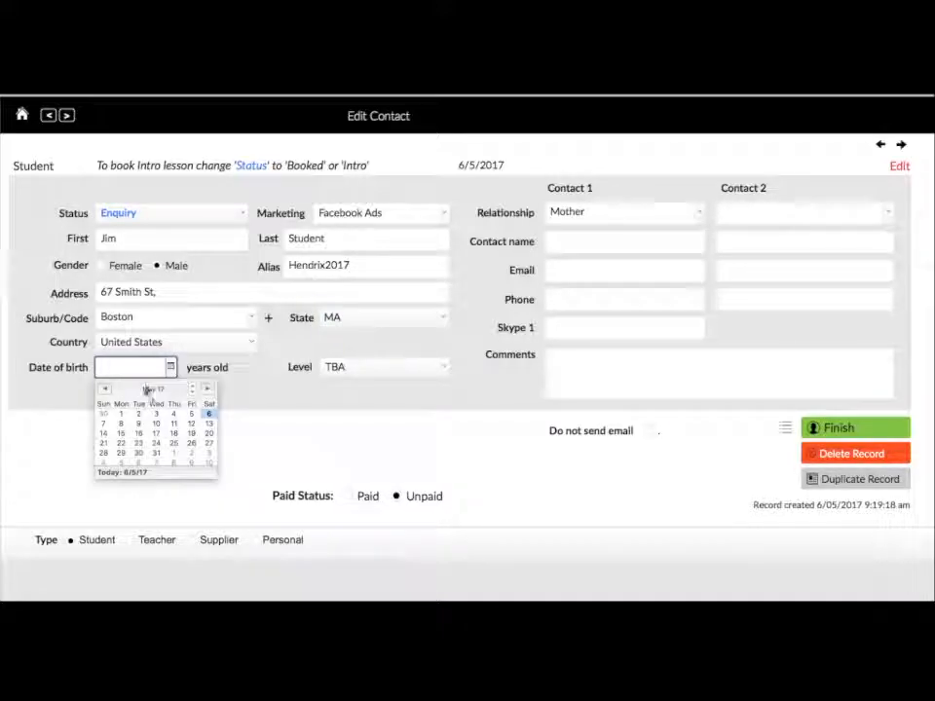
click(139, 365)
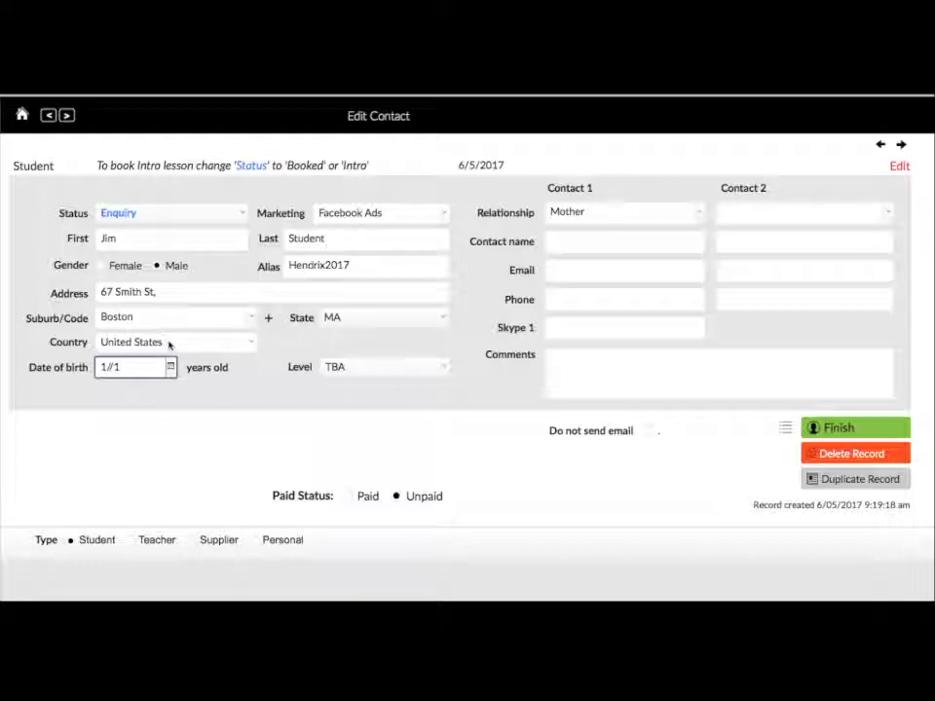
text(2007)
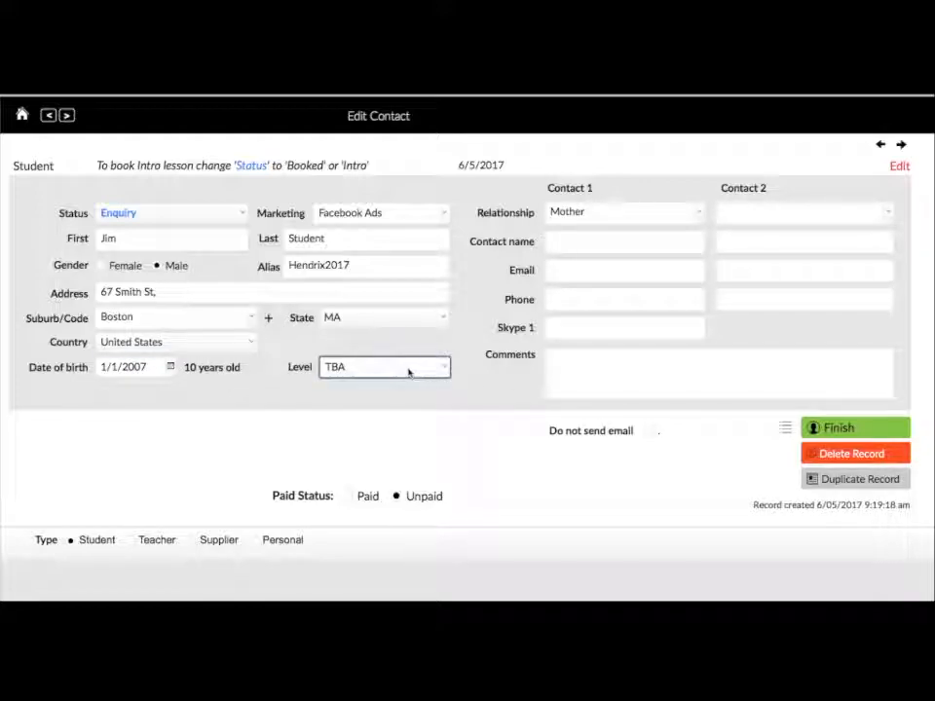
click(345, 369)
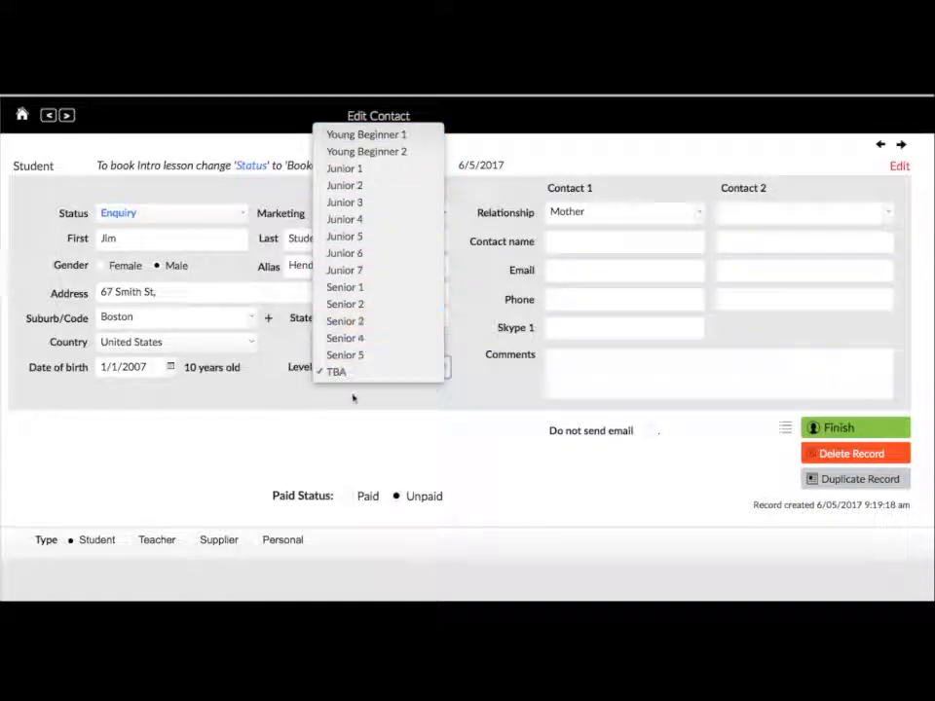
click(357, 170)
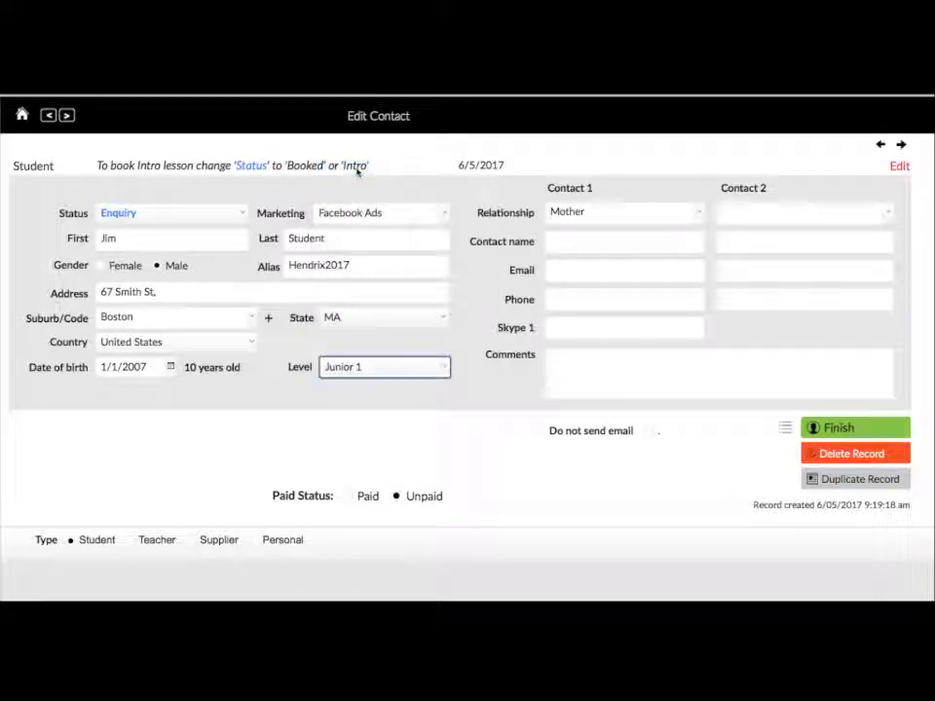
- Keep Mother as Contact 1's relationship and enter her name, e-mail address and phone number
click(698, 211)
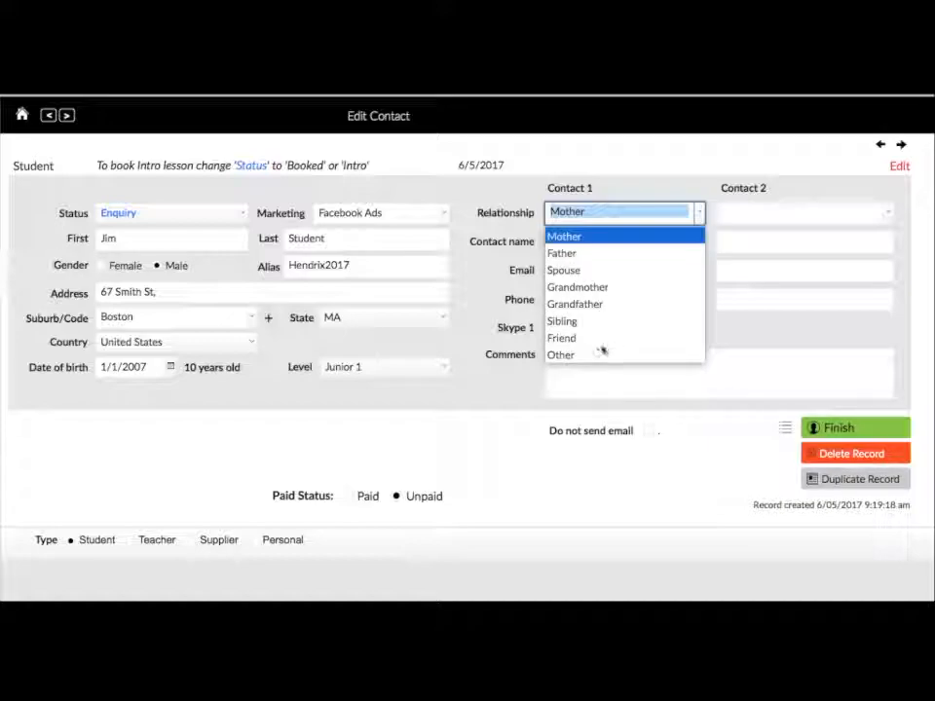
click(626, 206)
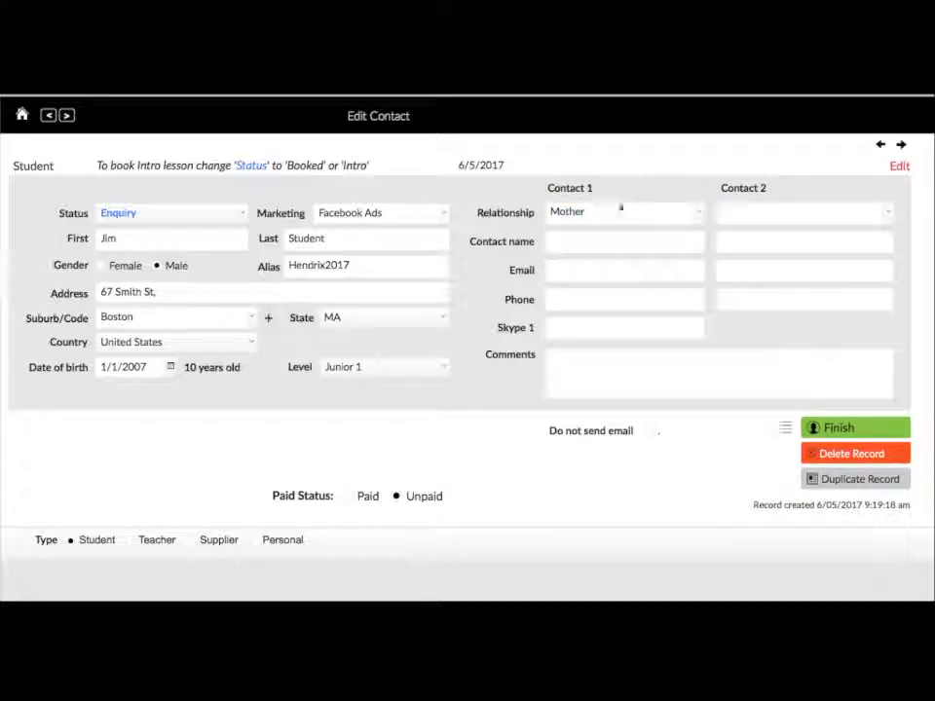
click(571, 243)
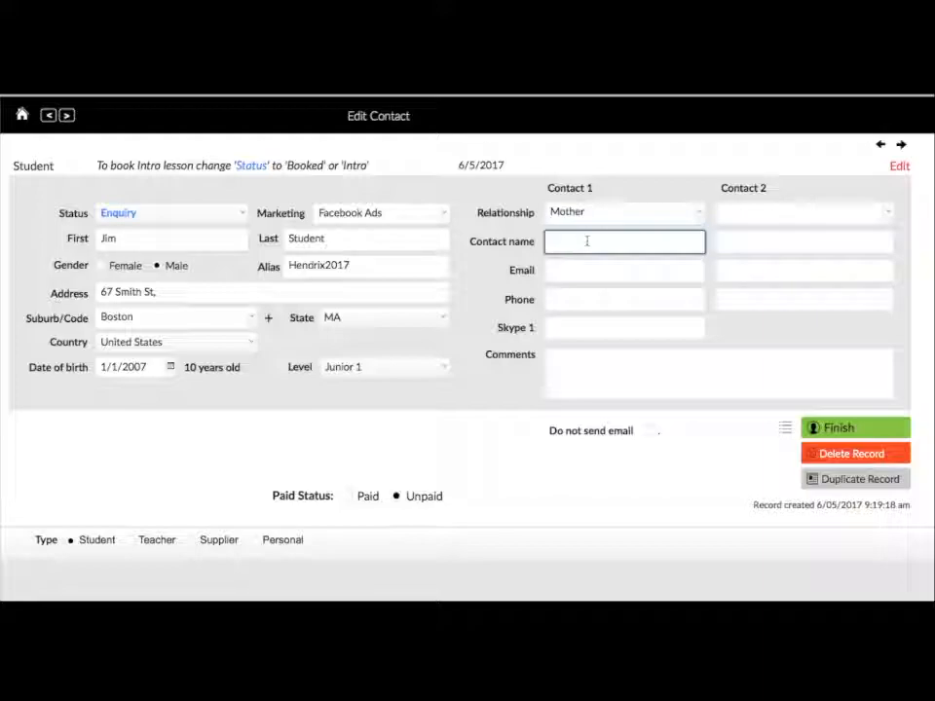
text(Mary)
key(Tab)
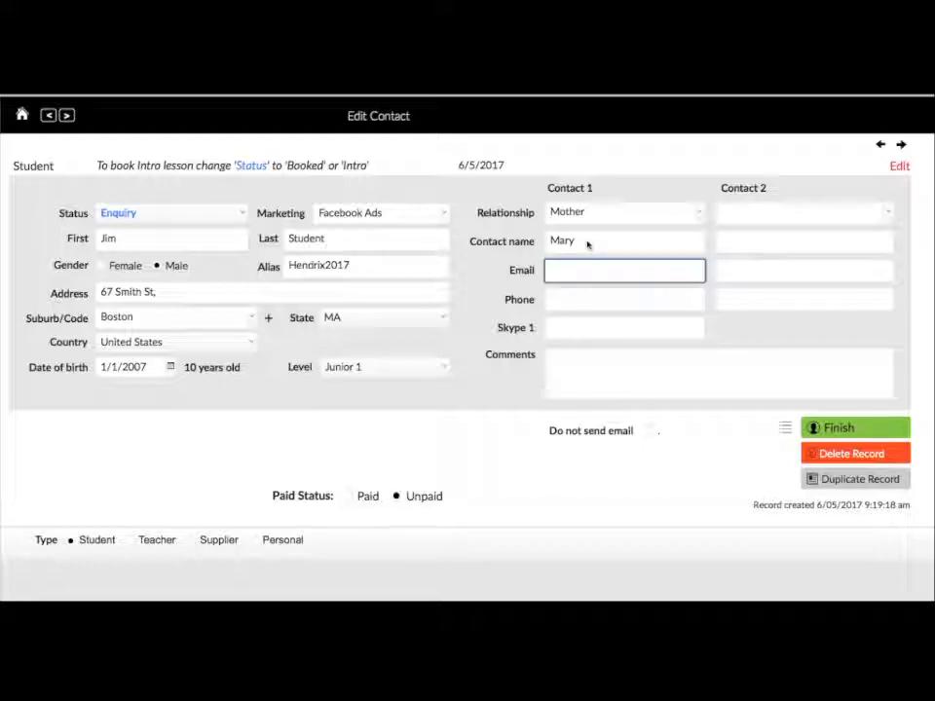
key(Tab)
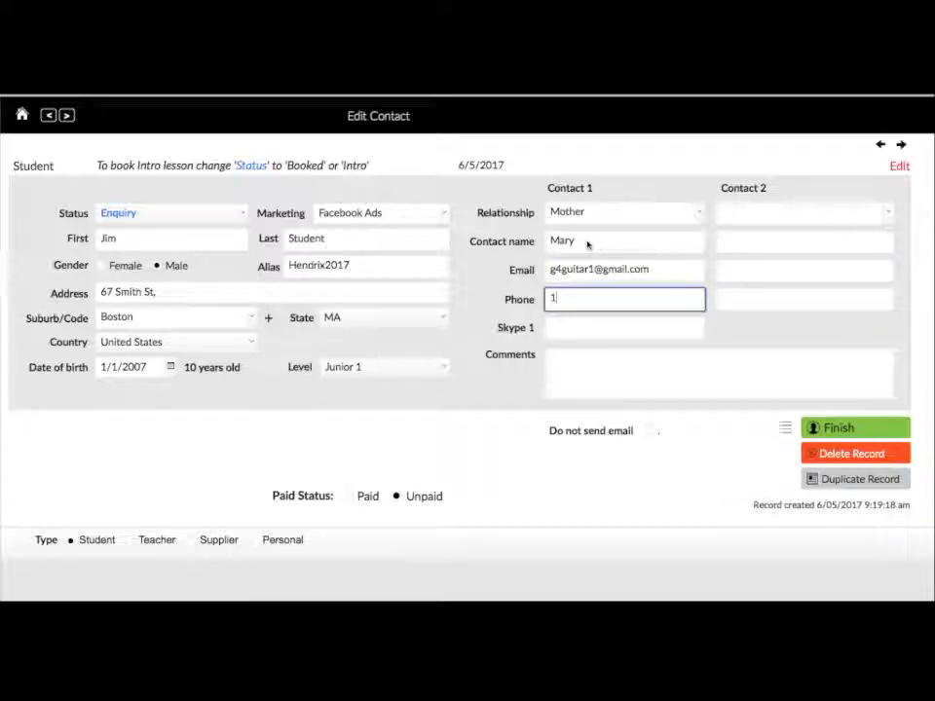
text(123456789)
key(Tab)
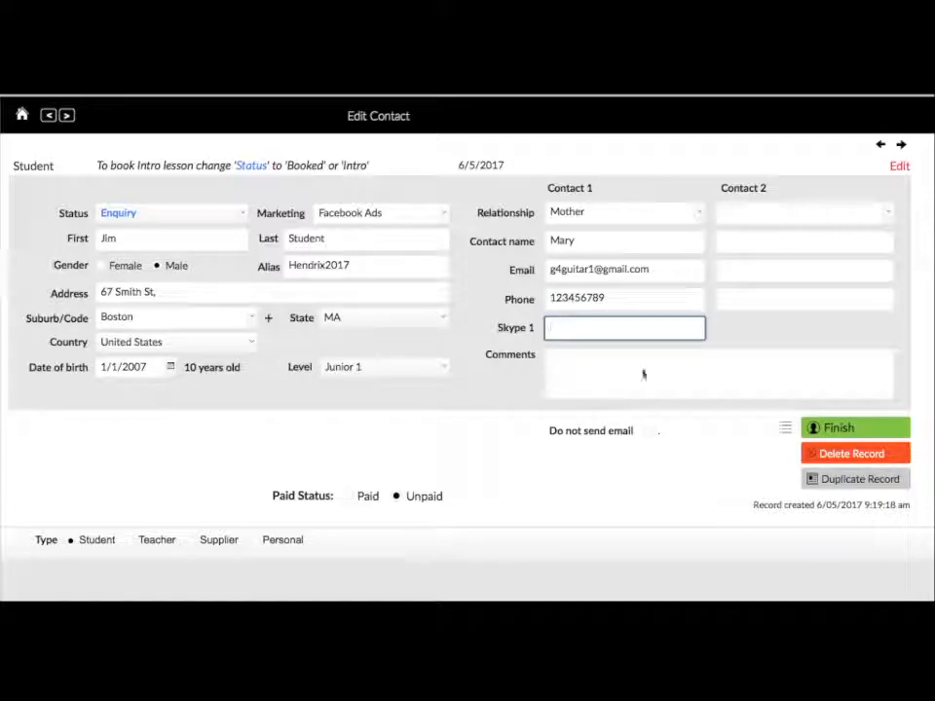
- Write the comment 'Learned to play sax for 2' in the Comments box
click(559, 373)
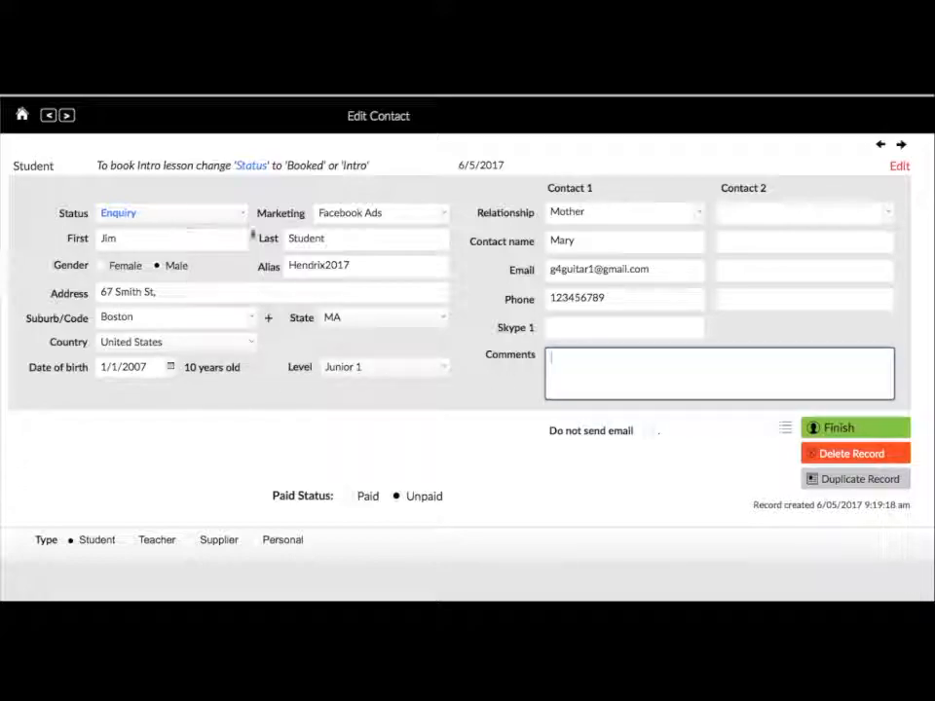
text(earned to )
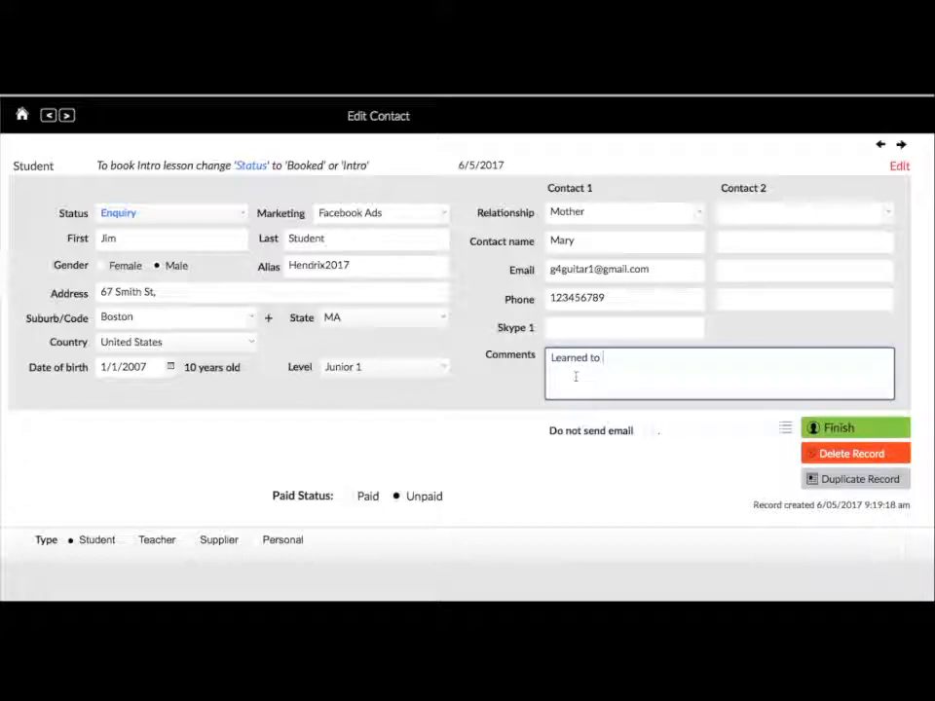
text(play sax for 2 years.)
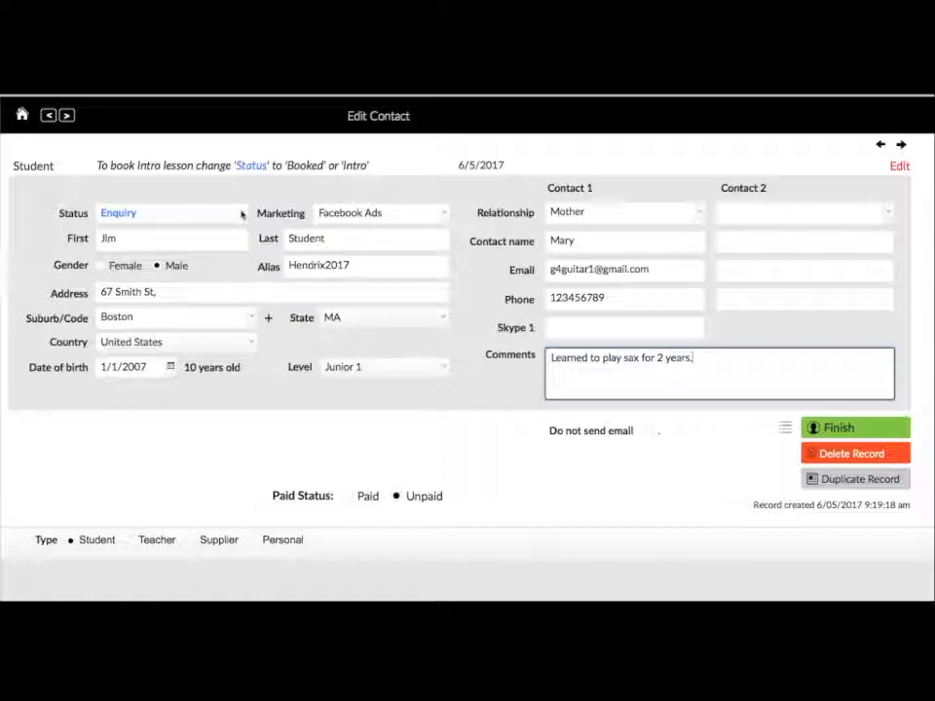
- Try the status options Booked, Intro and Current, finally settling on Booked
click(241, 214)
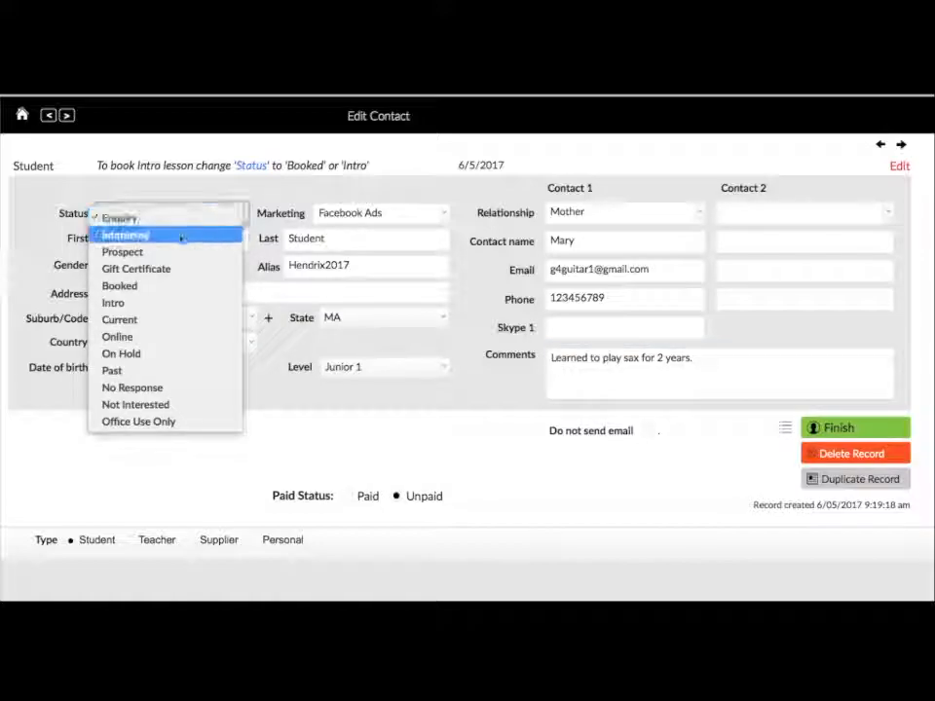
click(123, 286)
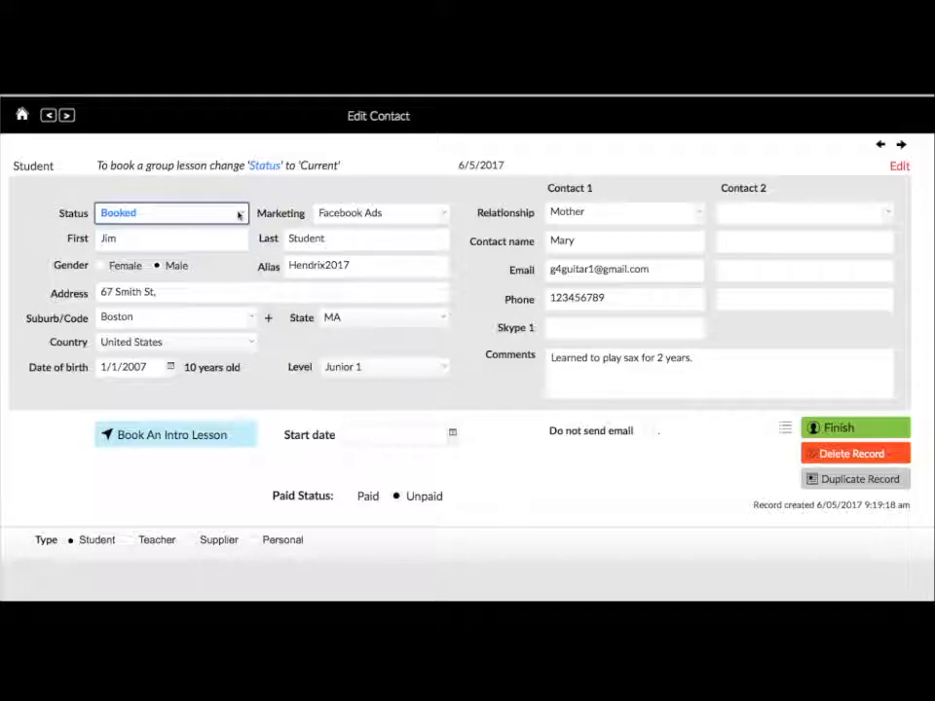
click(239, 215)
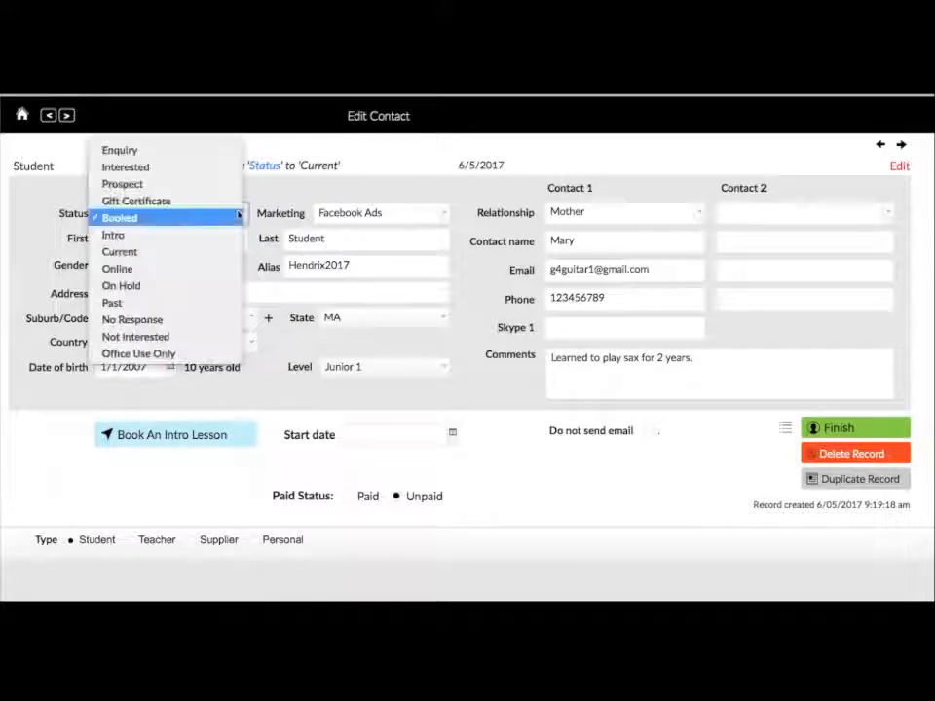
click(166, 235)
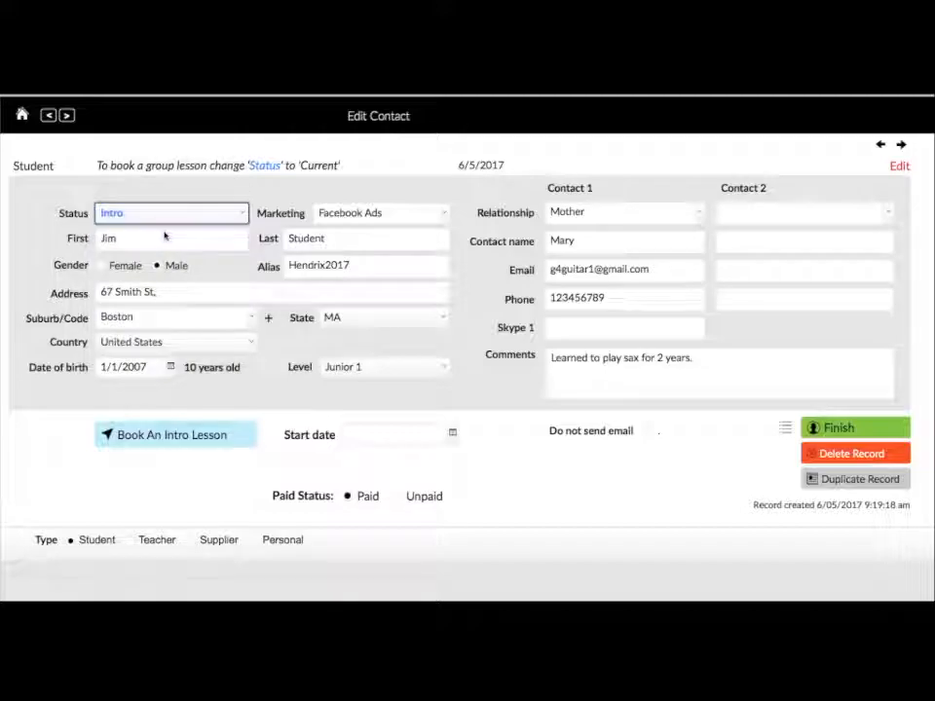
click(239, 215)
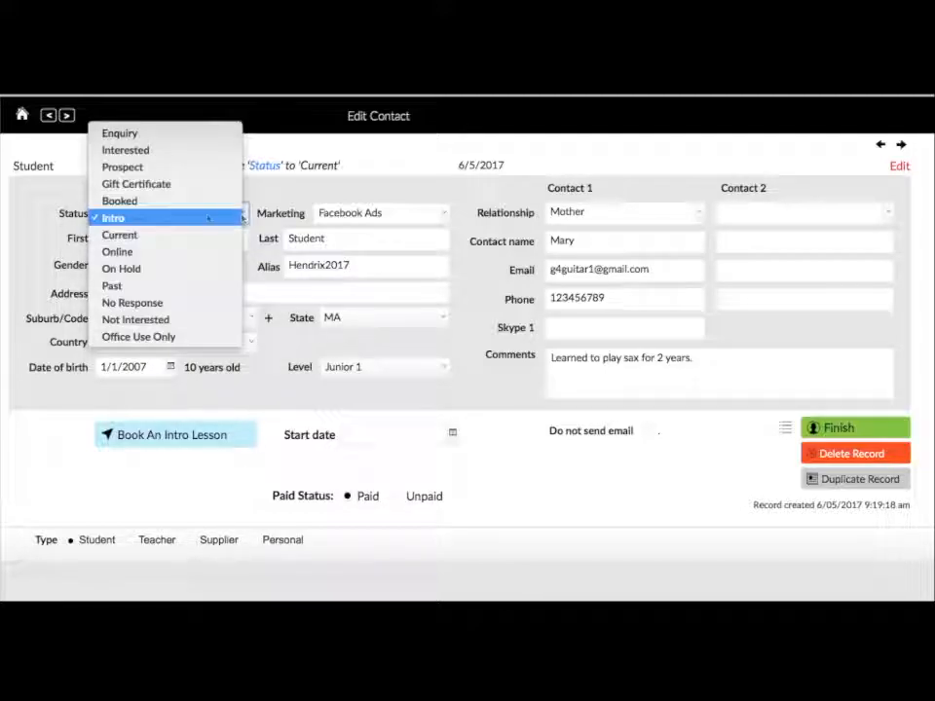
click(150, 201)
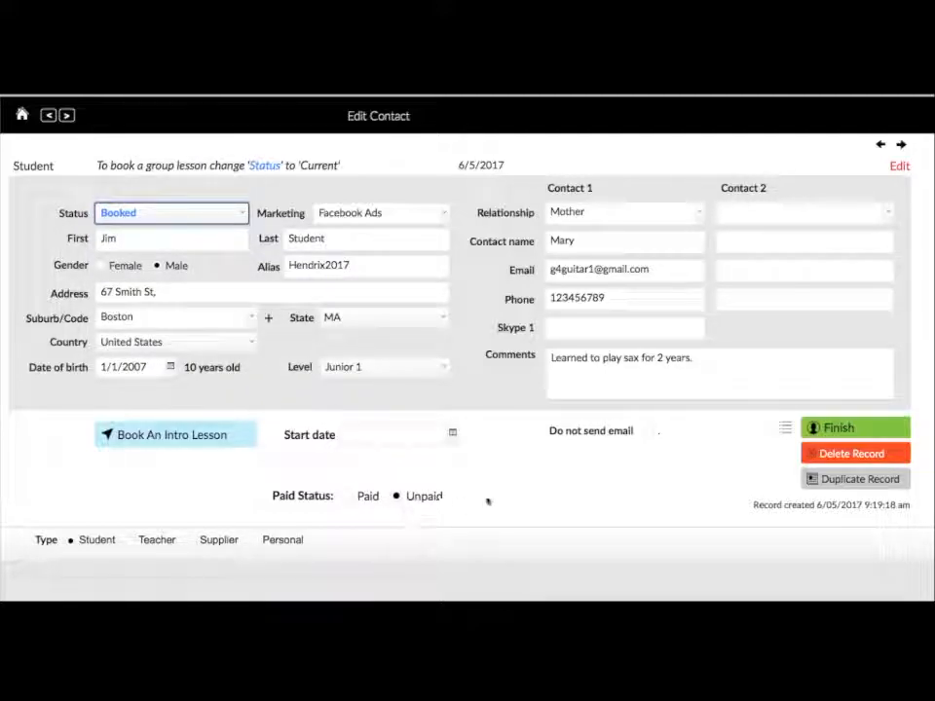
click(178, 214)
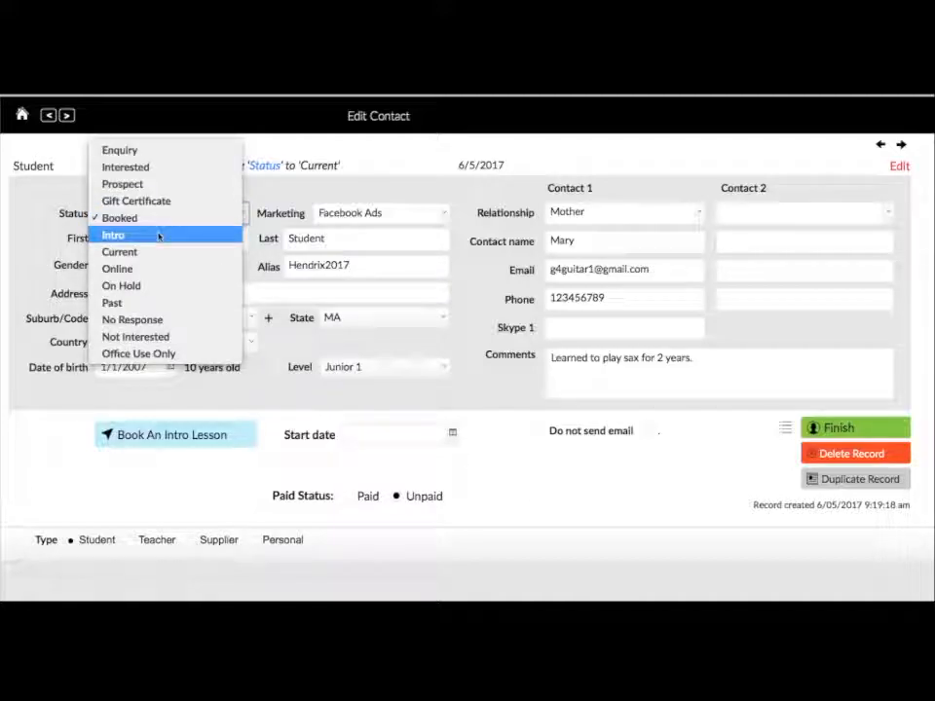
click(158, 236)
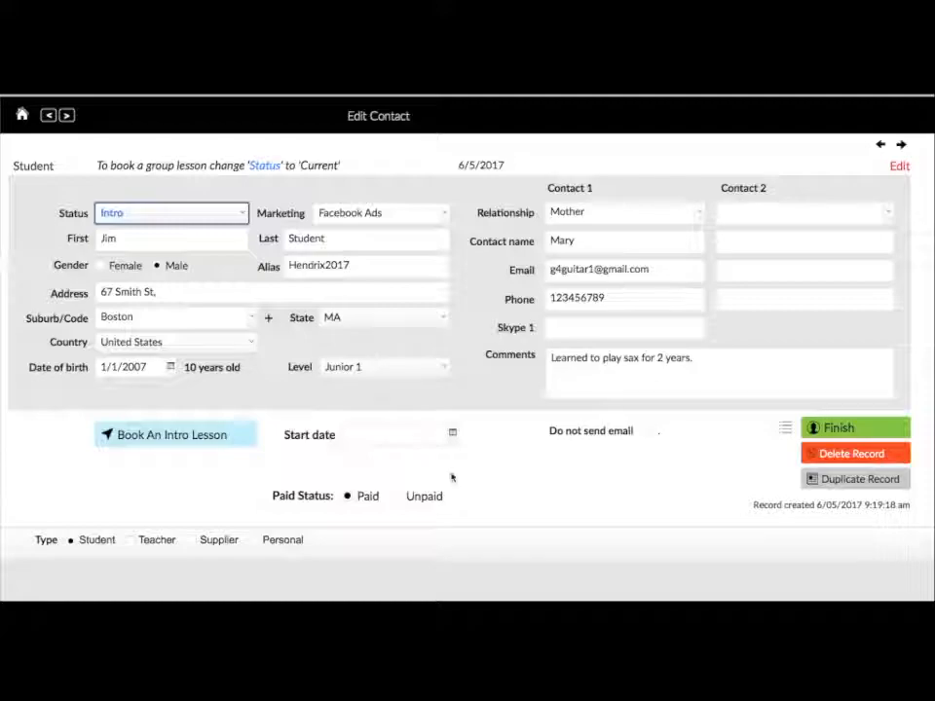
click(242, 213)
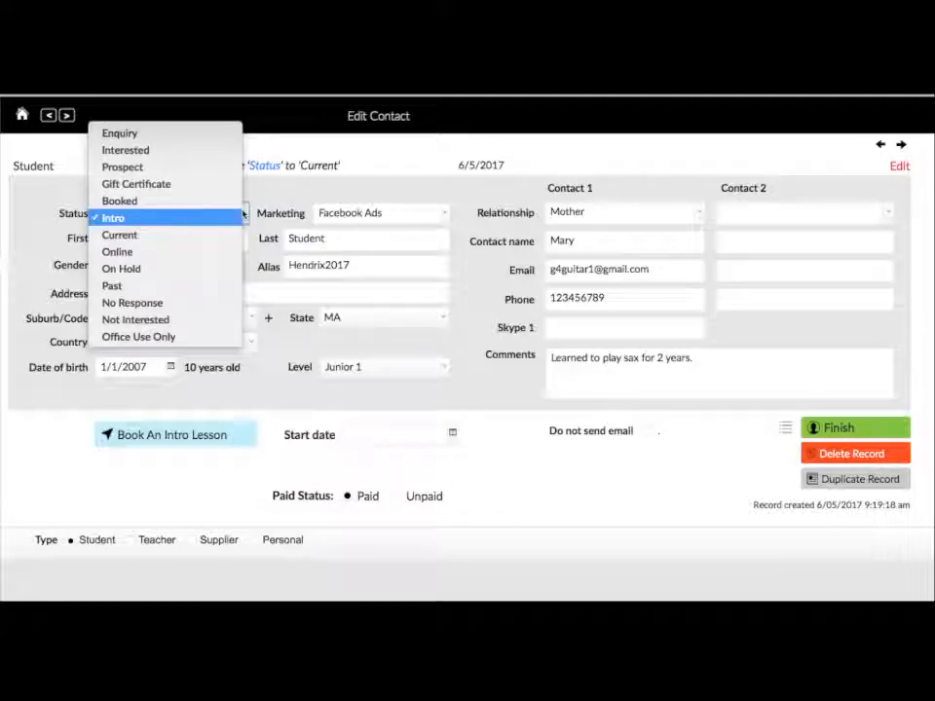
click(139, 235)
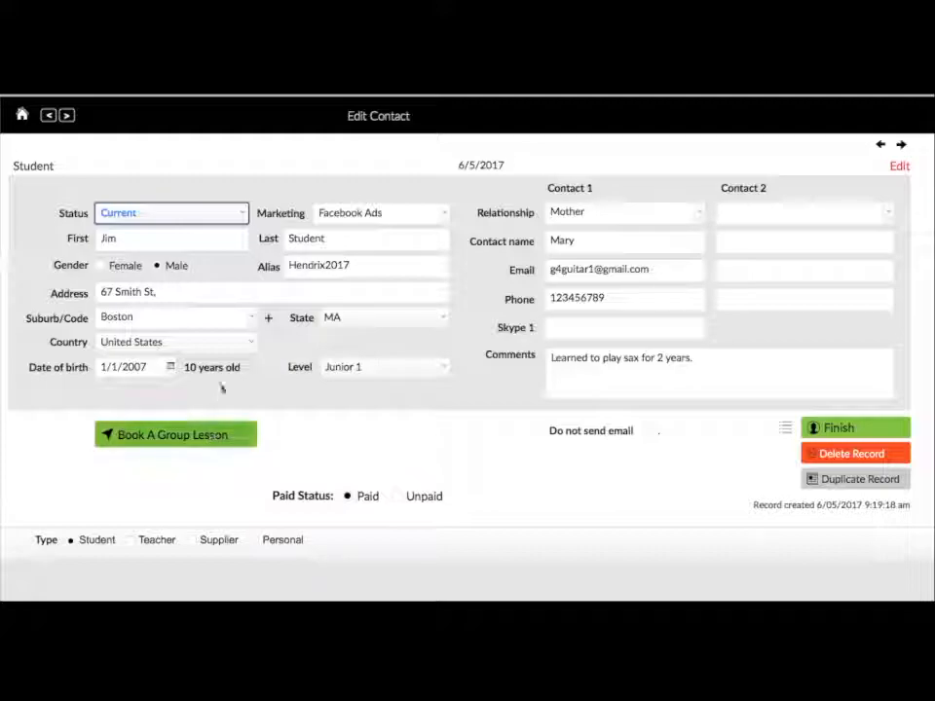
click(224, 215)
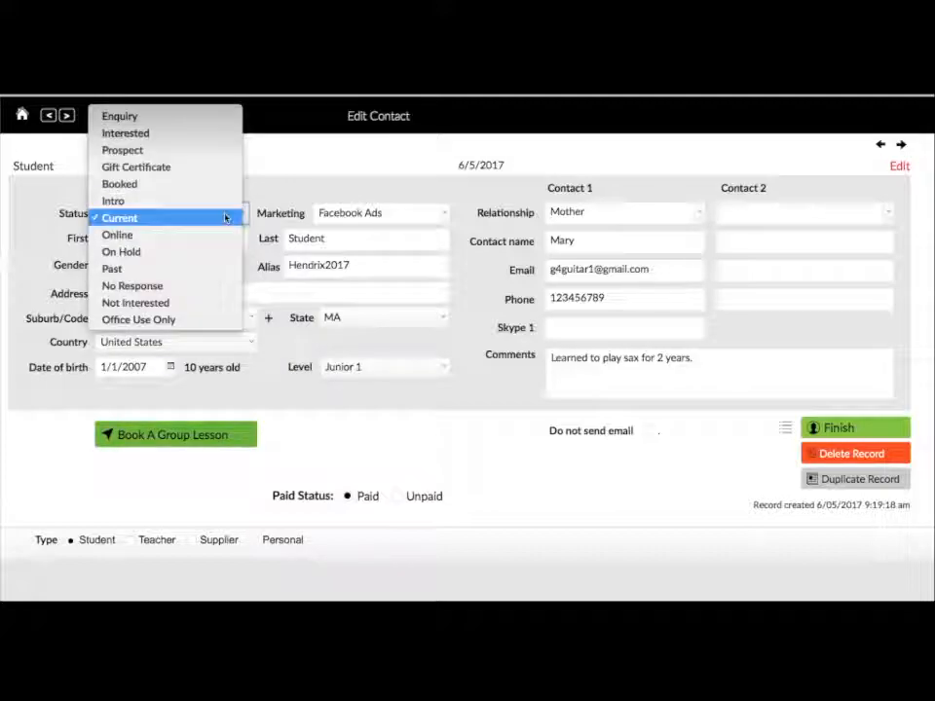
click(142, 185)
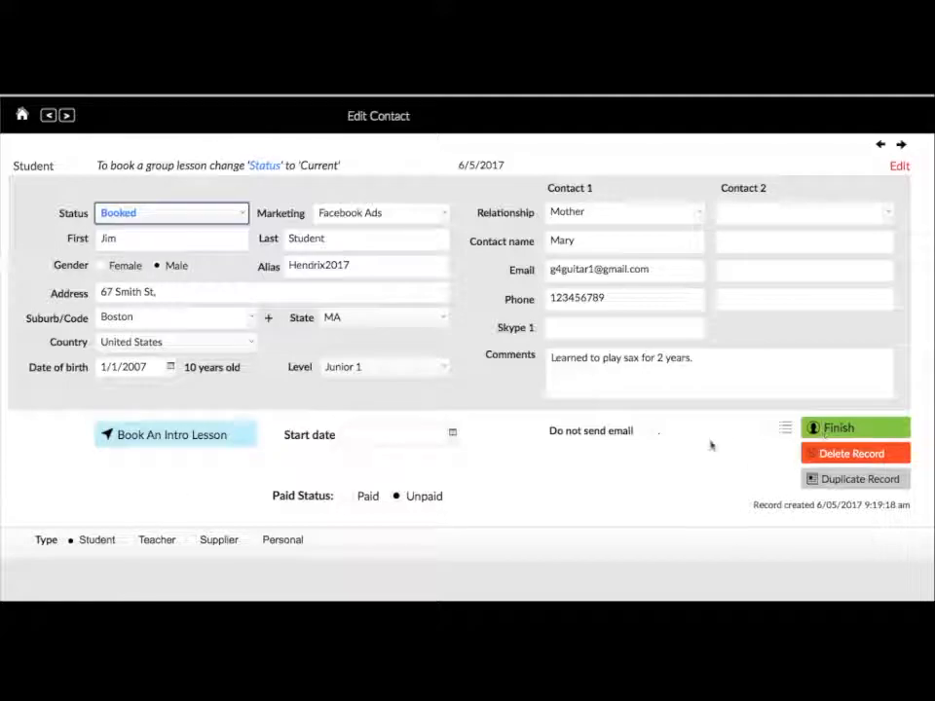
click(651, 433)
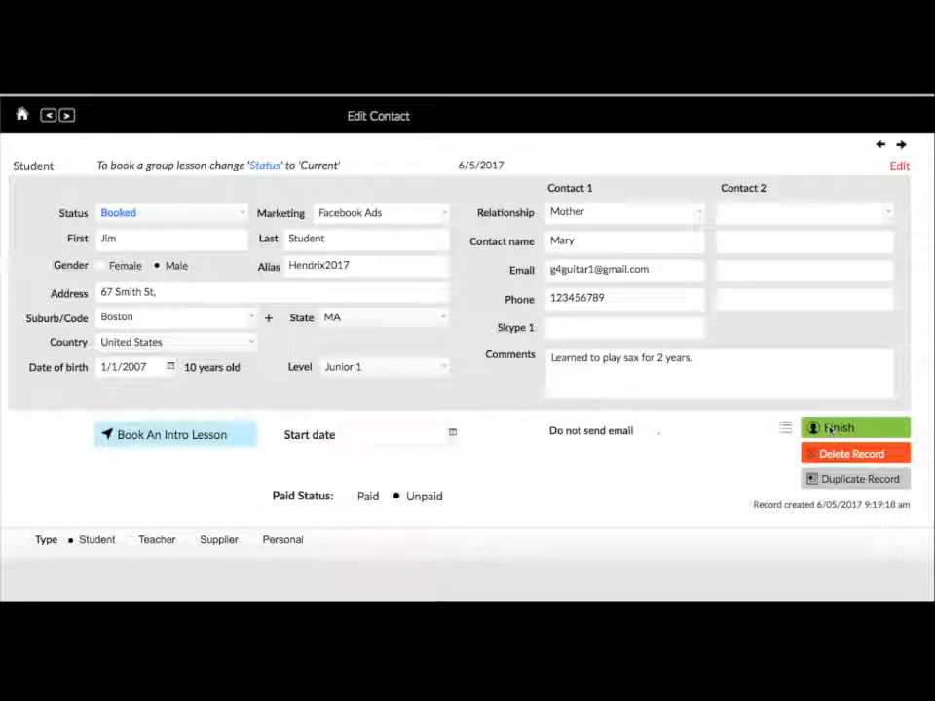
- Save the contact, then reopen it, revert the status to Enquiry and save again
click(829, 428)
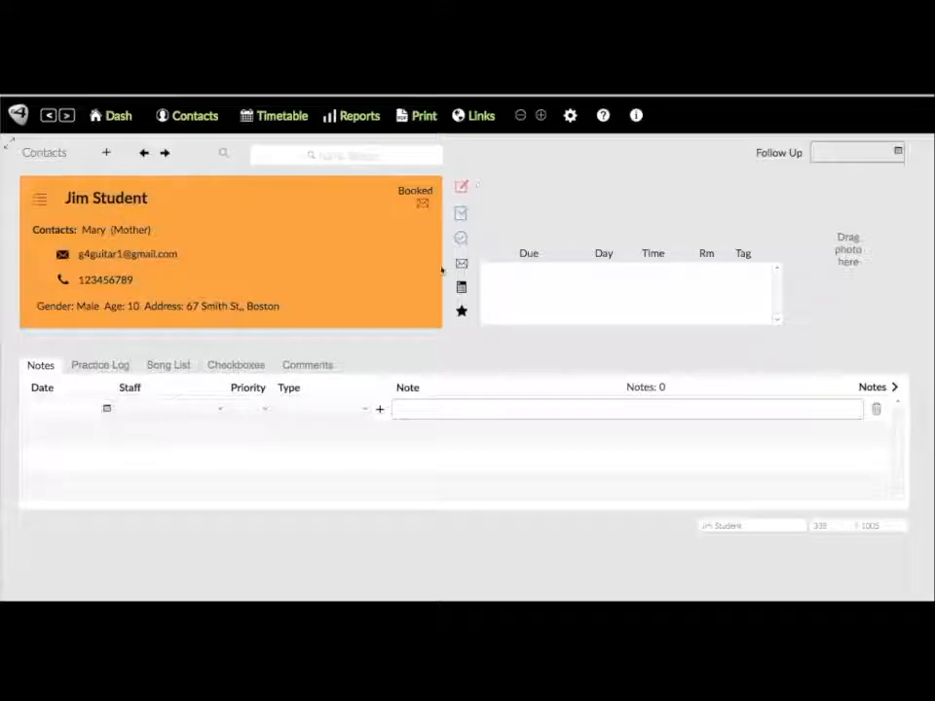
click(462, 187)
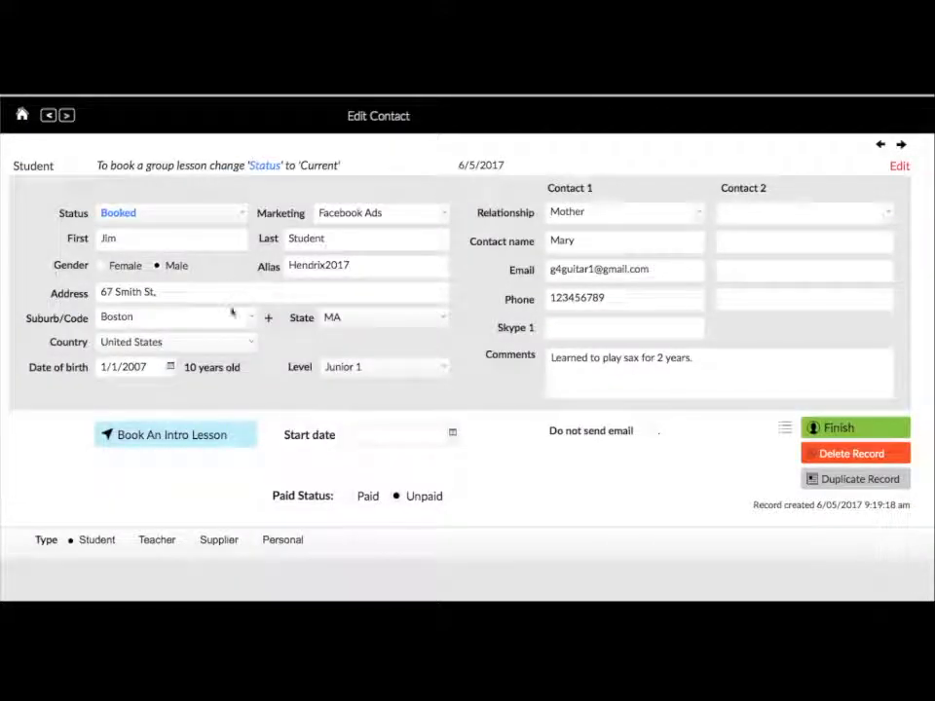
click(235, 219)
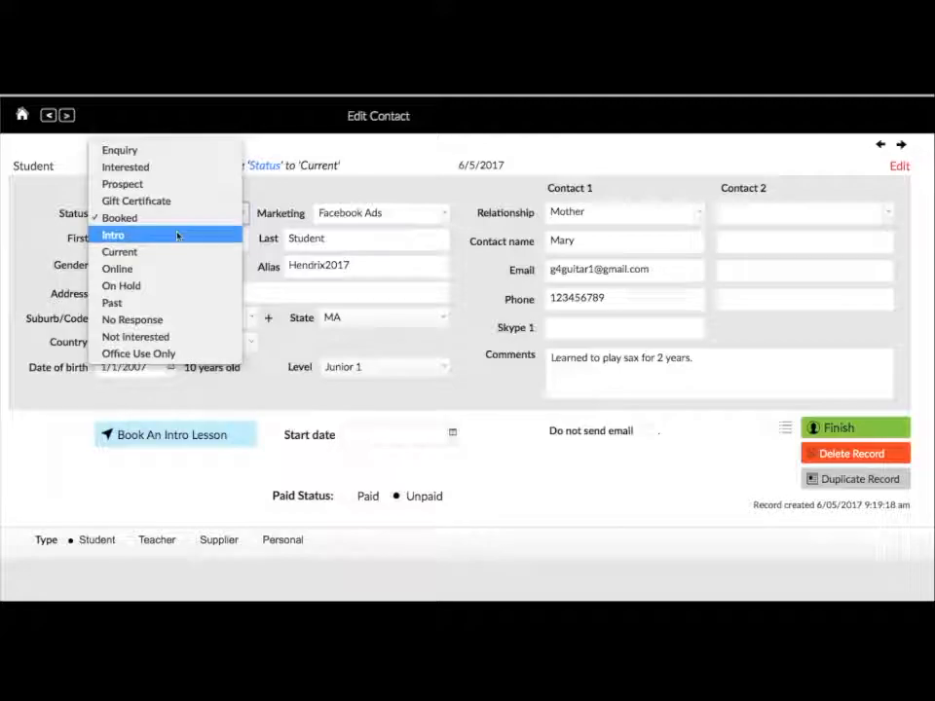
click(156, 152)
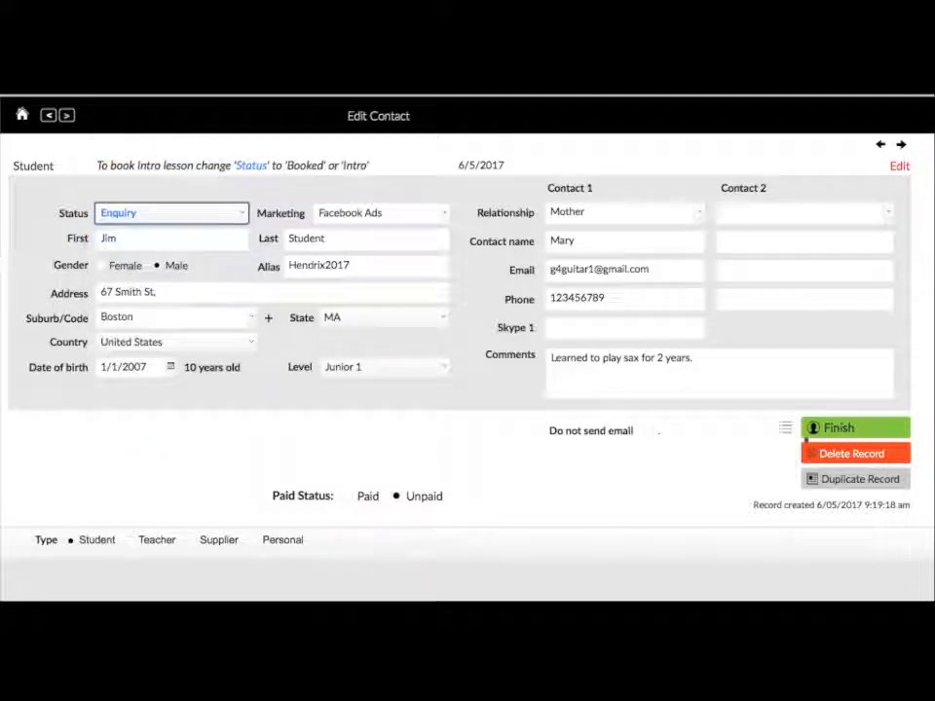
click(829, 428)
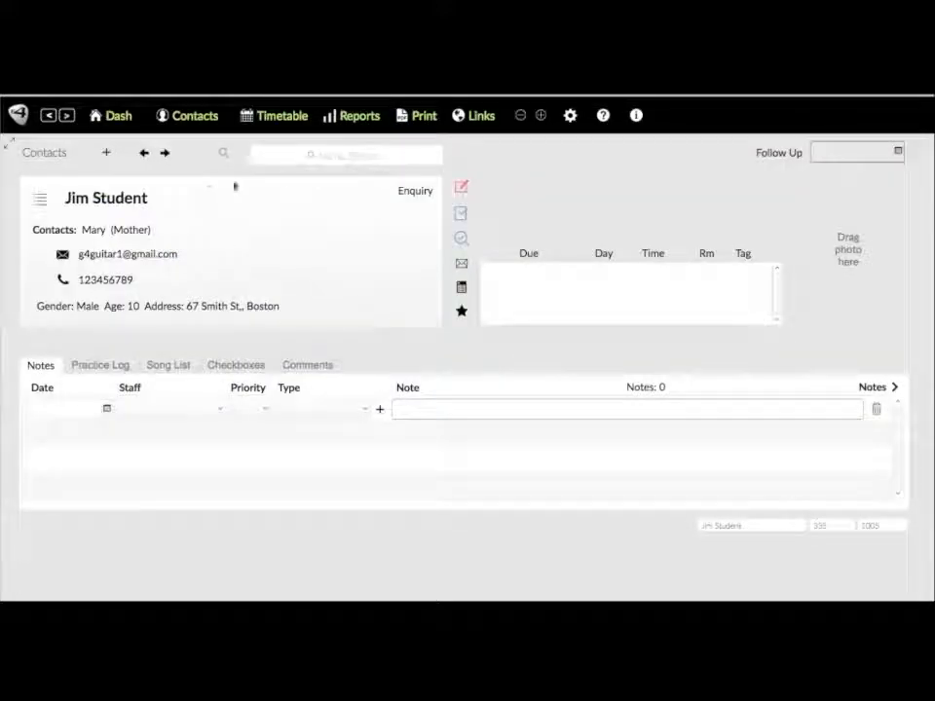
- Reopen the student's details, set the status to Intro and save
click(466, 186)
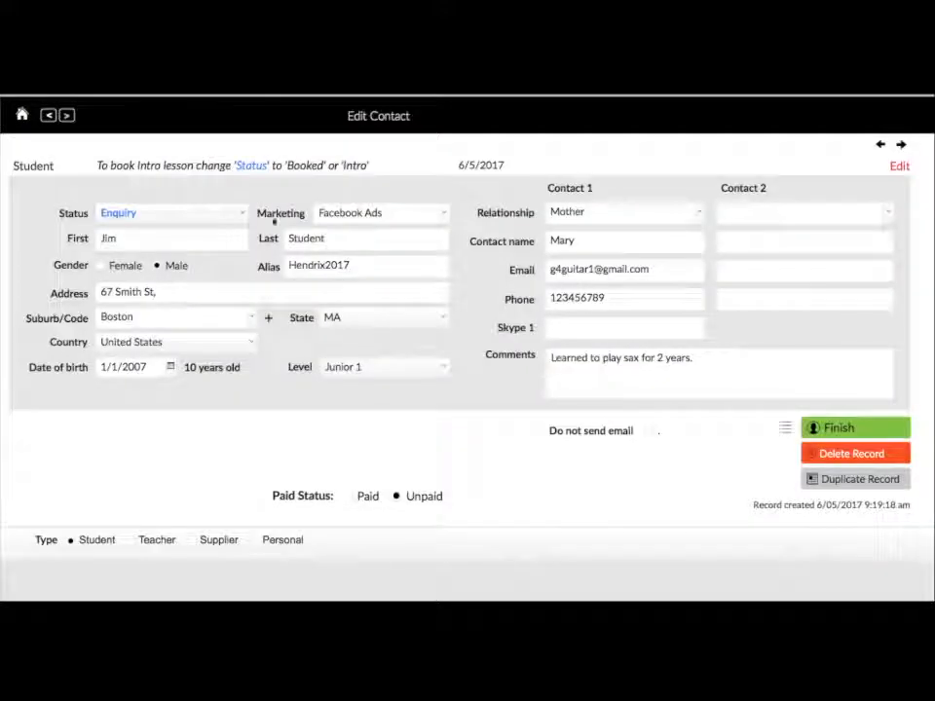
click(174, 220)
click(127, 303)
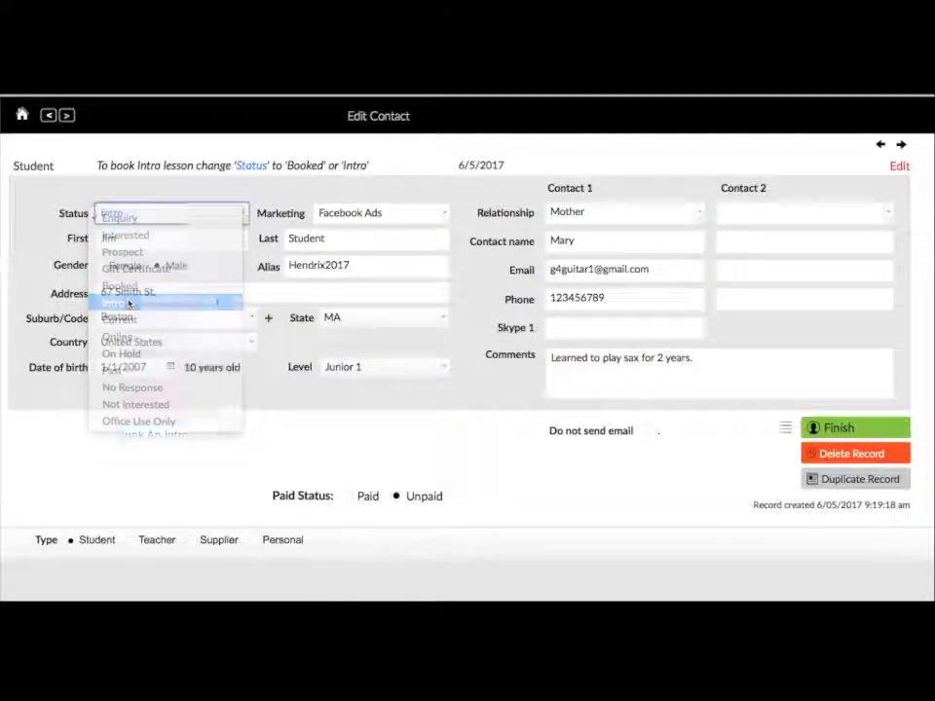
click(834, 427)
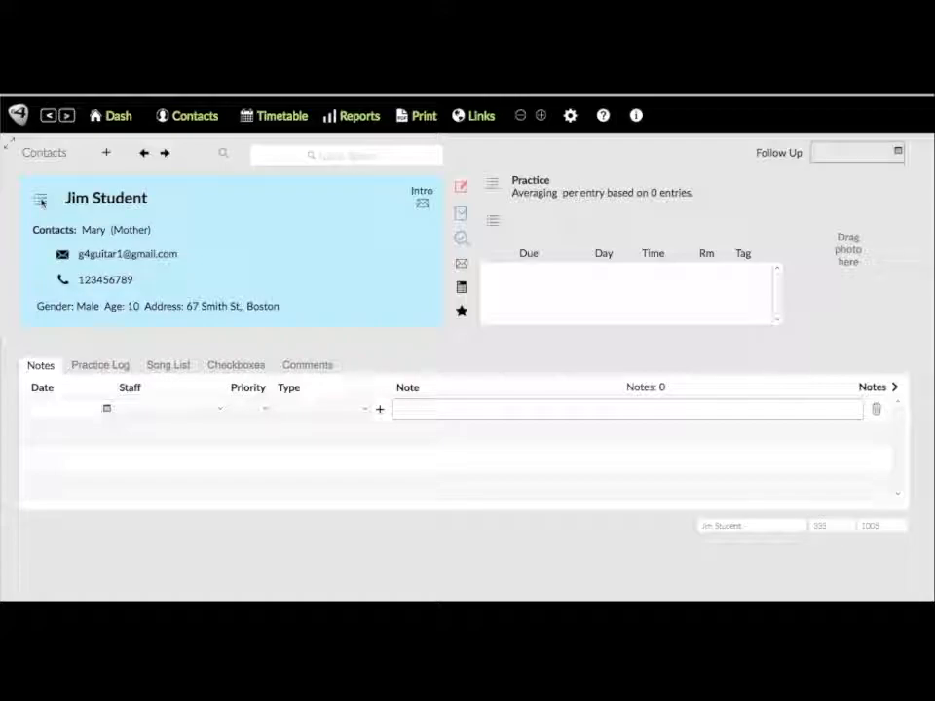
- Open the Contacts List showing the 10 contacts from 4 May 2007 to 4 May 2017
click(41, 200)
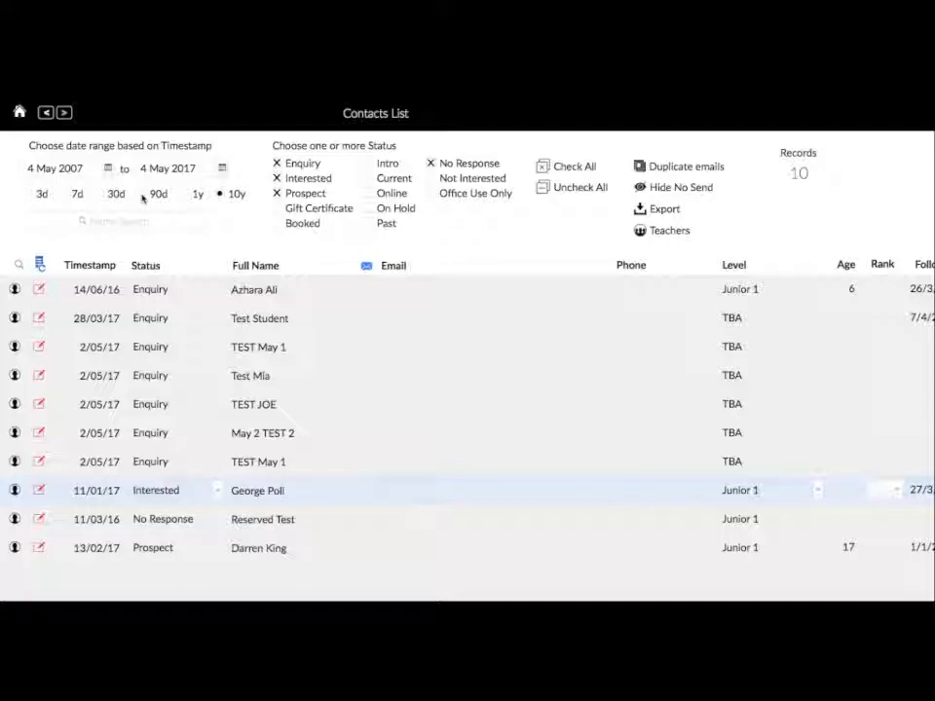
- Narrow the Contacts List to the last 30 days and clear every status filter
click(153, 196)
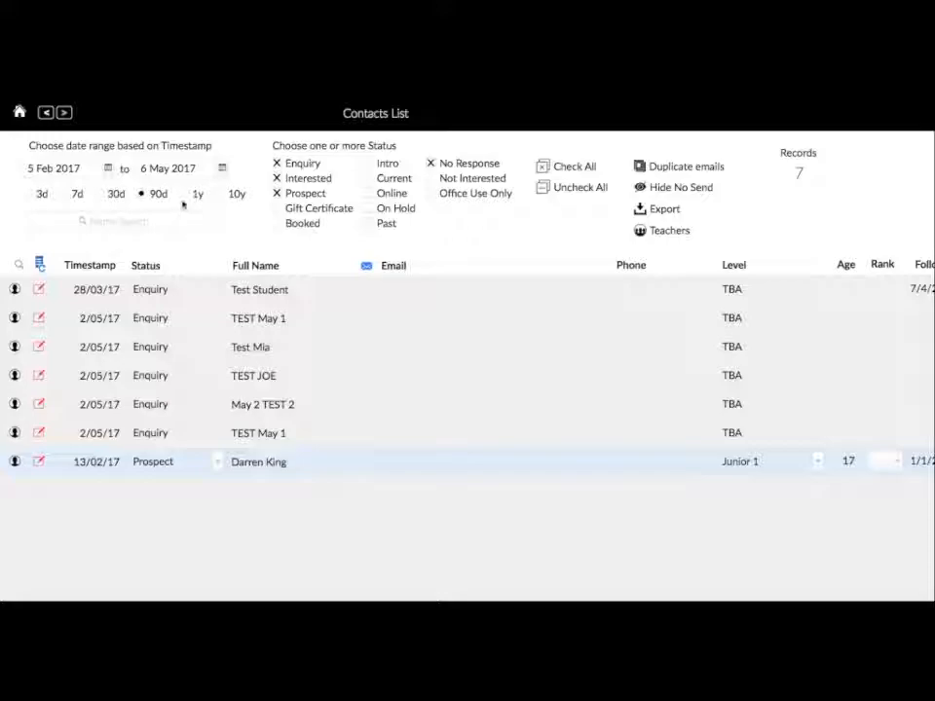
click(185, 195)
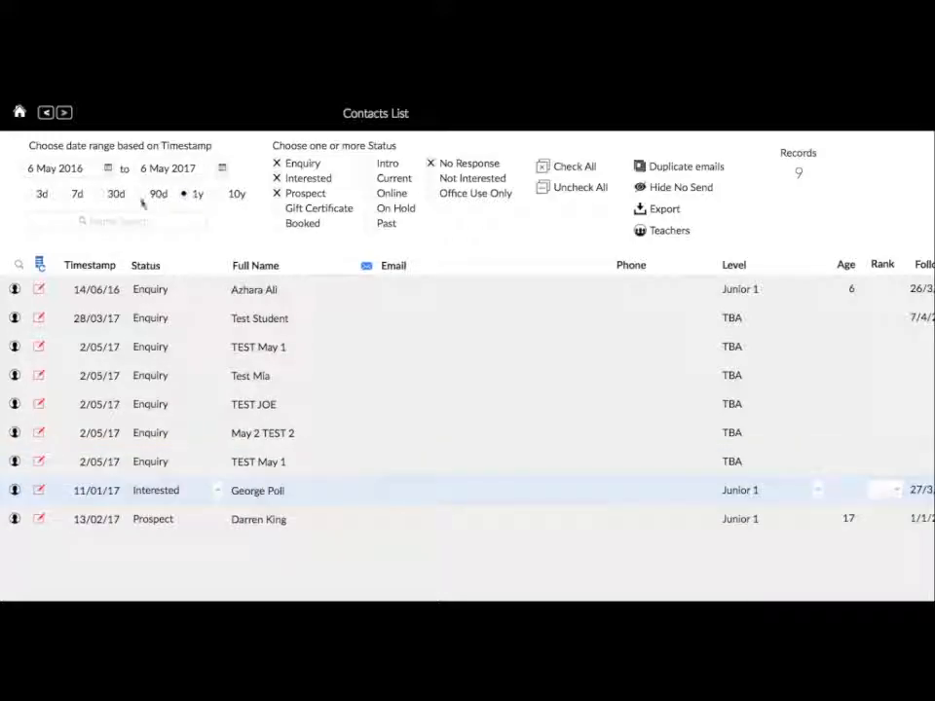
click(101, 196)
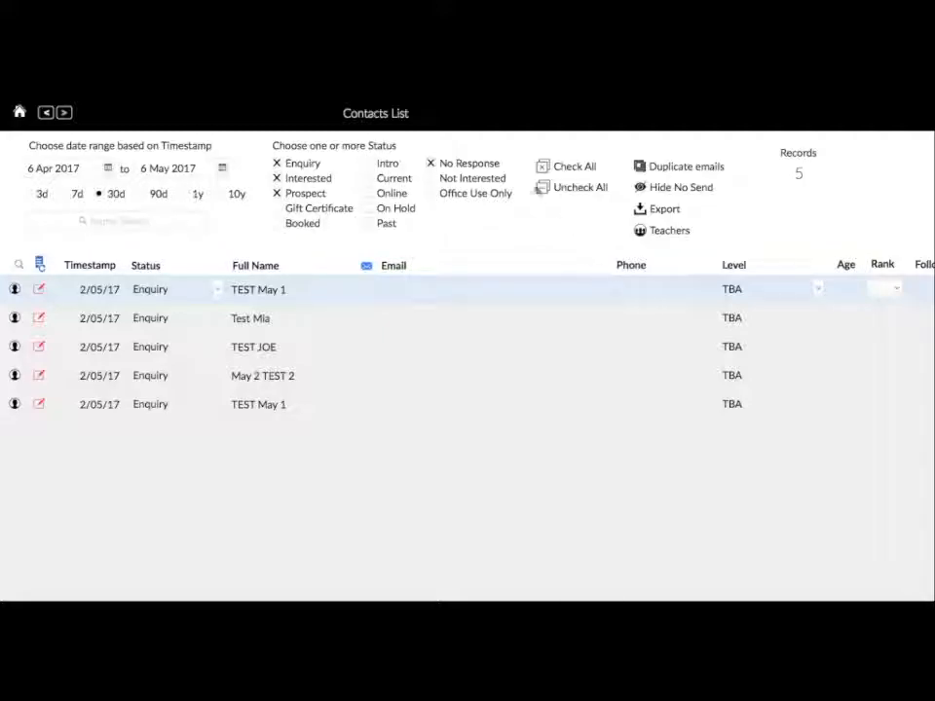
click(542, 168)
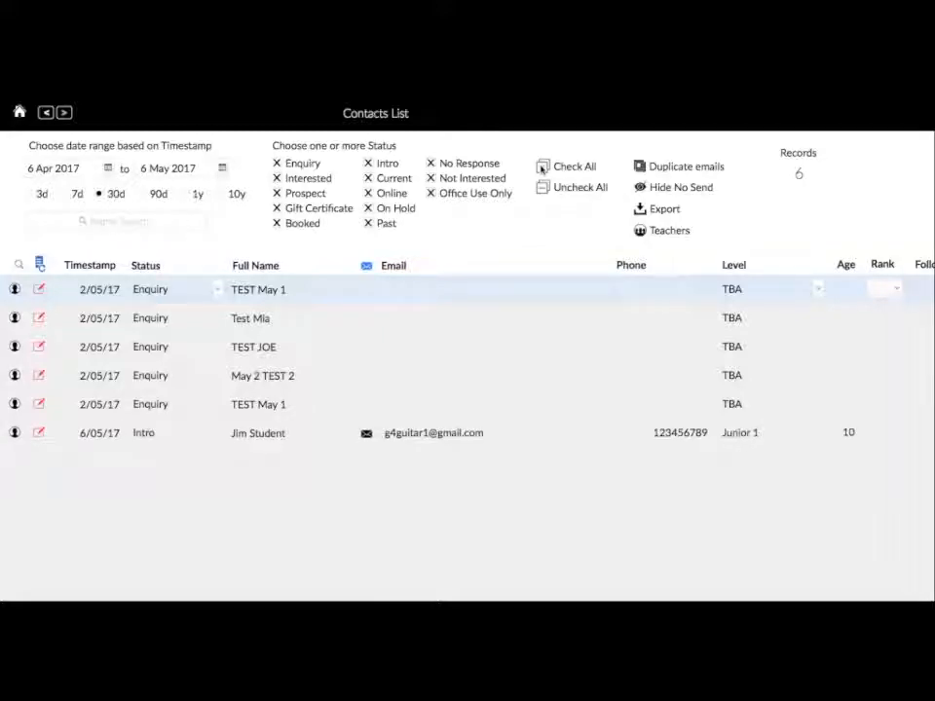
click(540, 188)
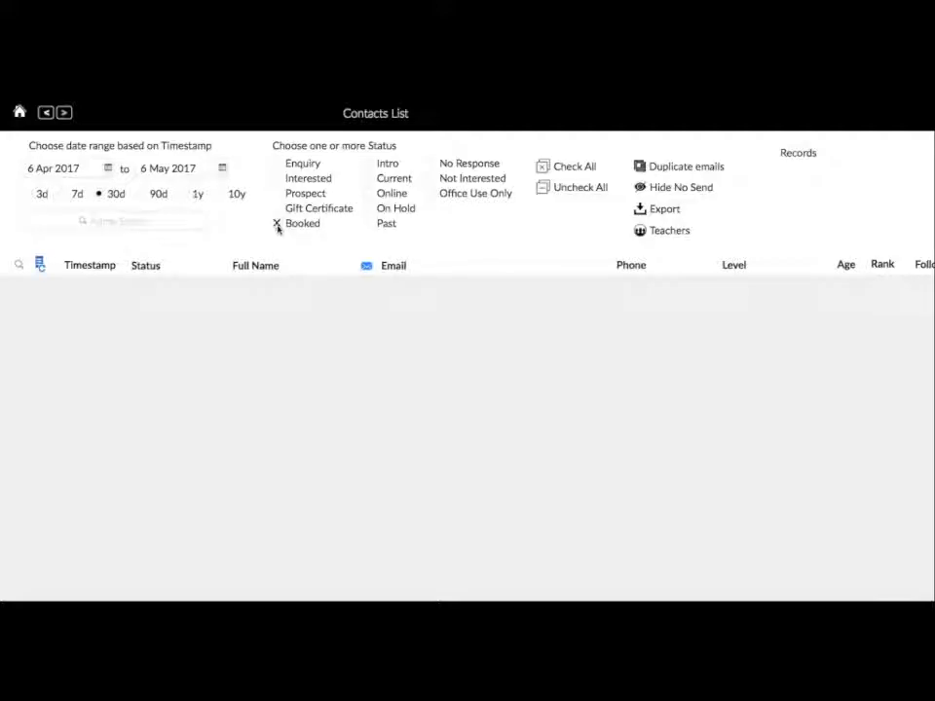
- Add Intro to the status filter so the new student appears, leaving his status unchanged
click(368, 165)
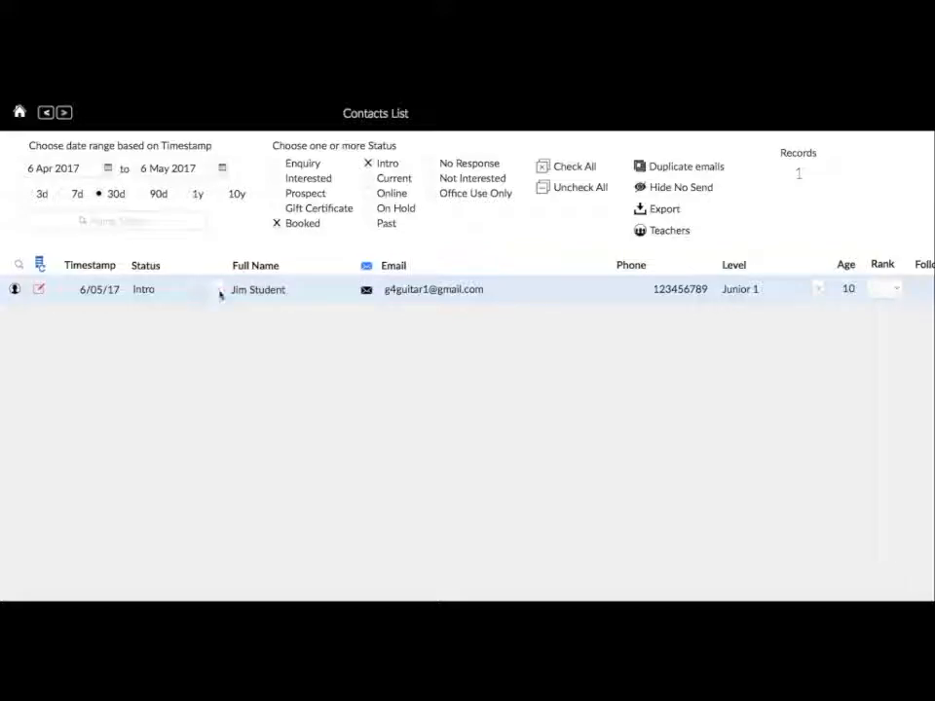
click(217, 290)
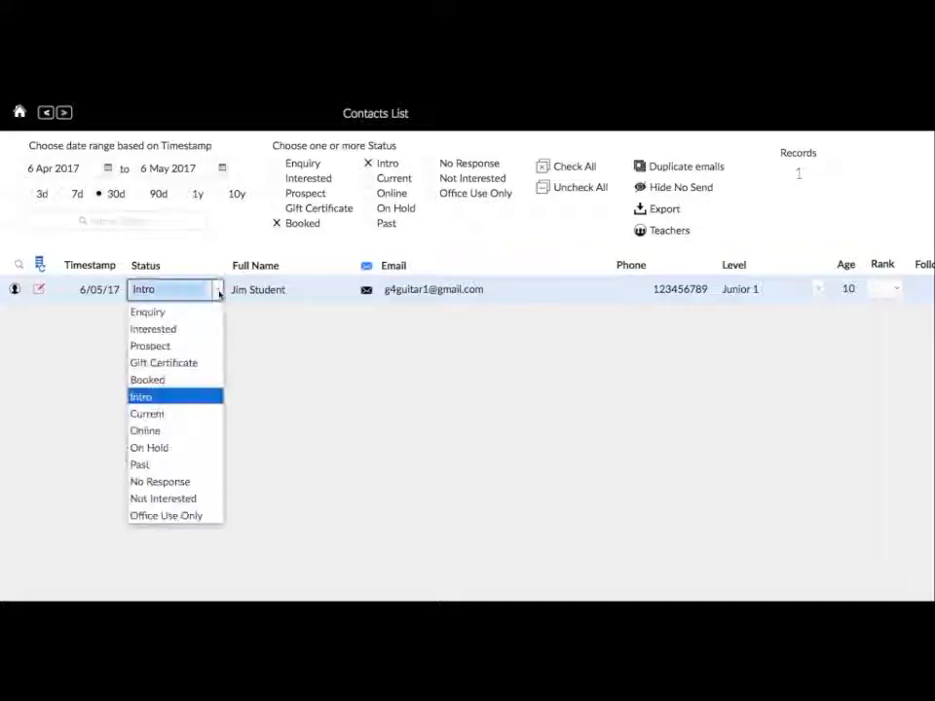
click(281, 344)
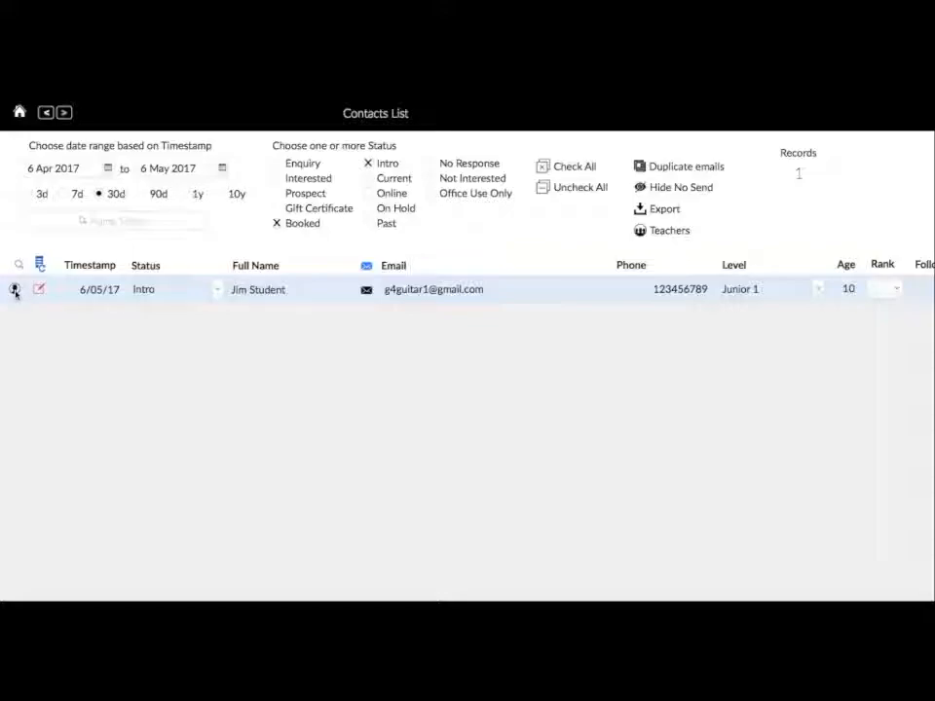
click(15, 289)
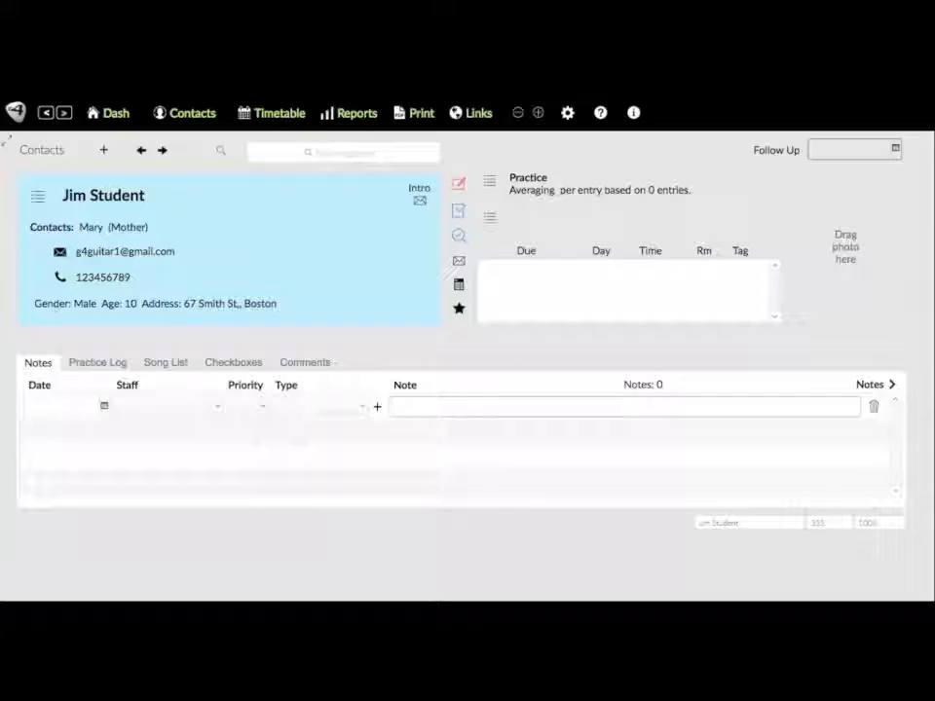
click(45, 113)
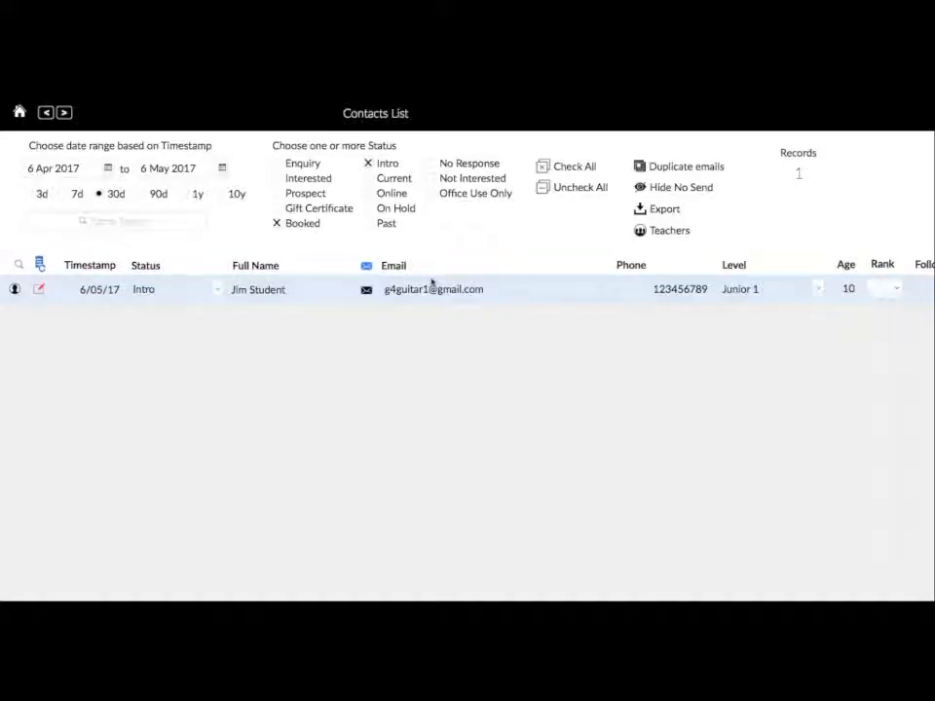
- Open the new student's Edit Contact form from his row in the Contacts List
click(39, 289)
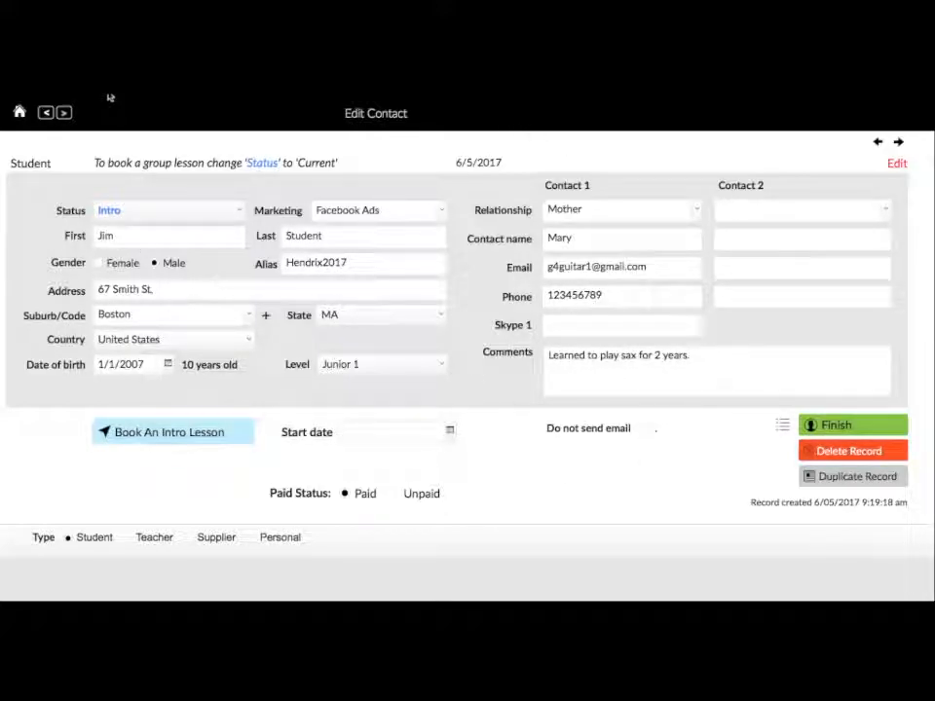
- Leave the Edit Contact form and return to the new student's summary page
click(46, 113)
click(46, 113)
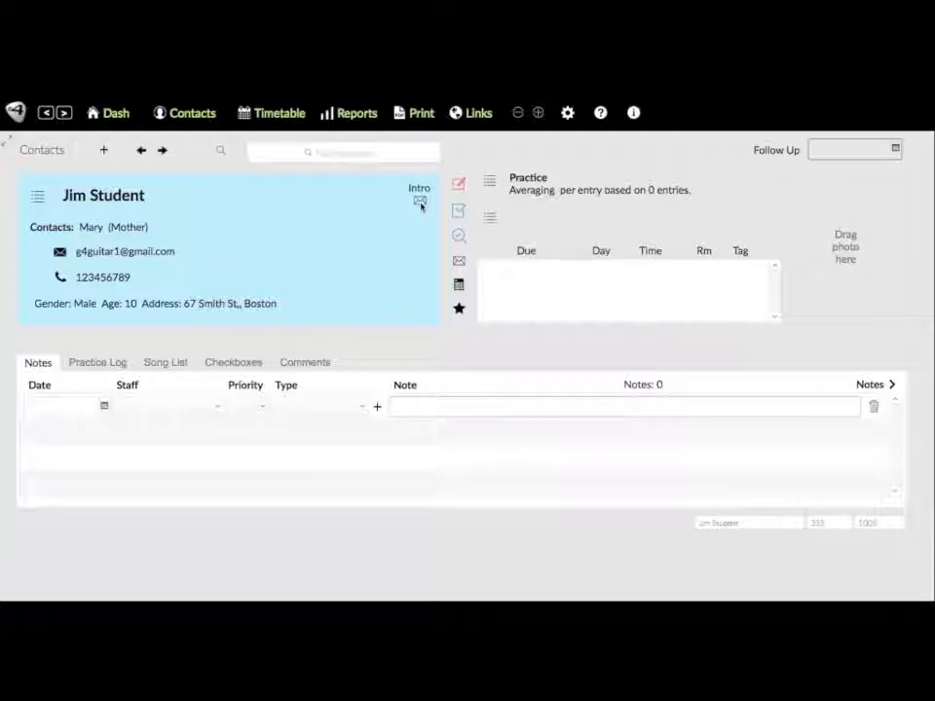
click(420, 203)
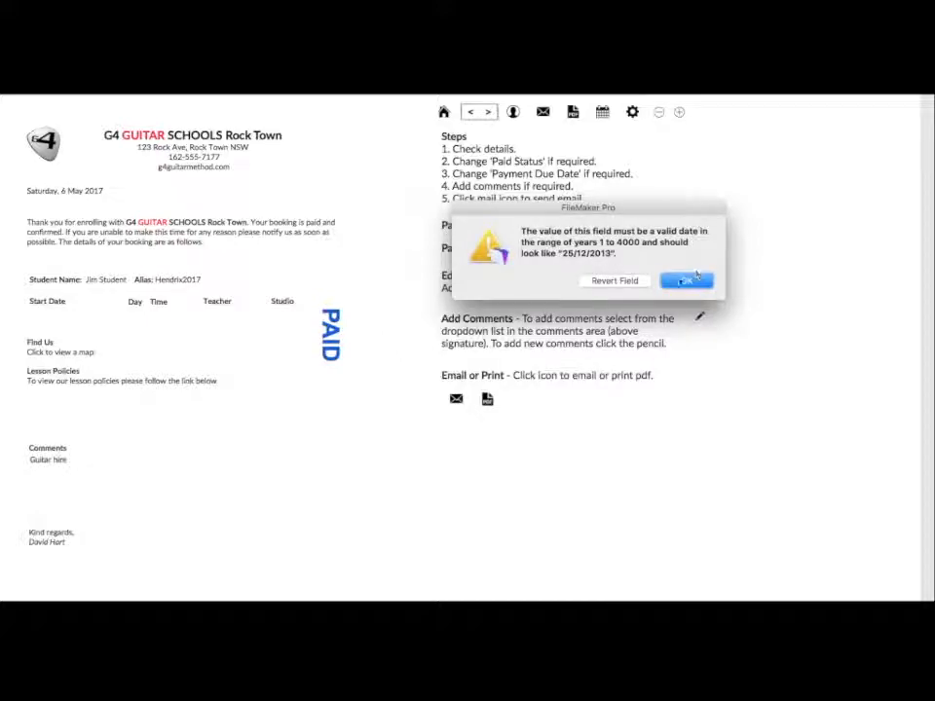
click(689, 281)
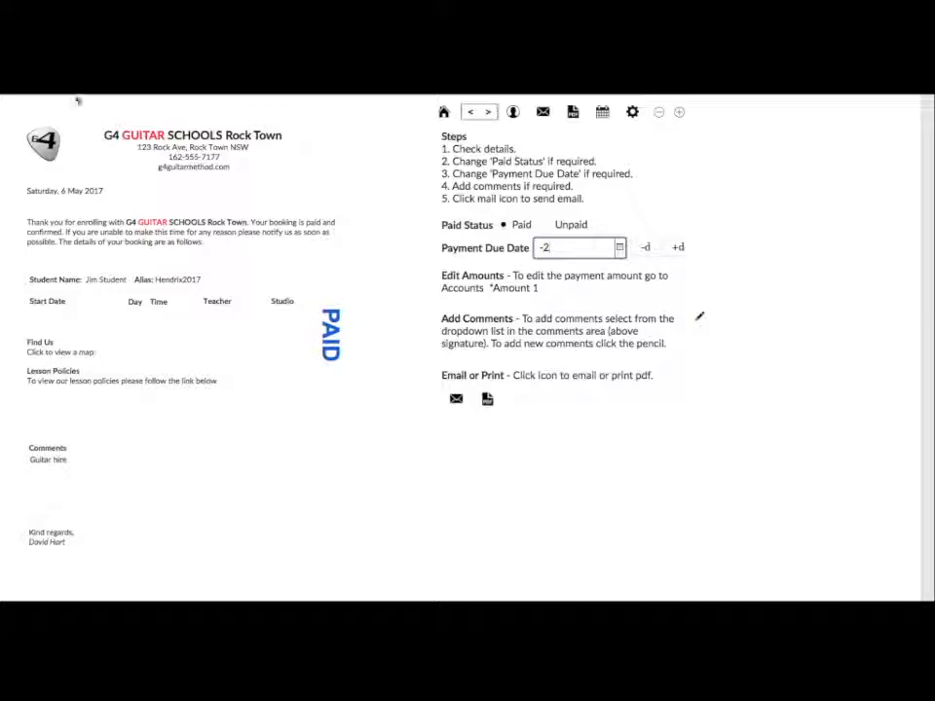
click(470, 113)
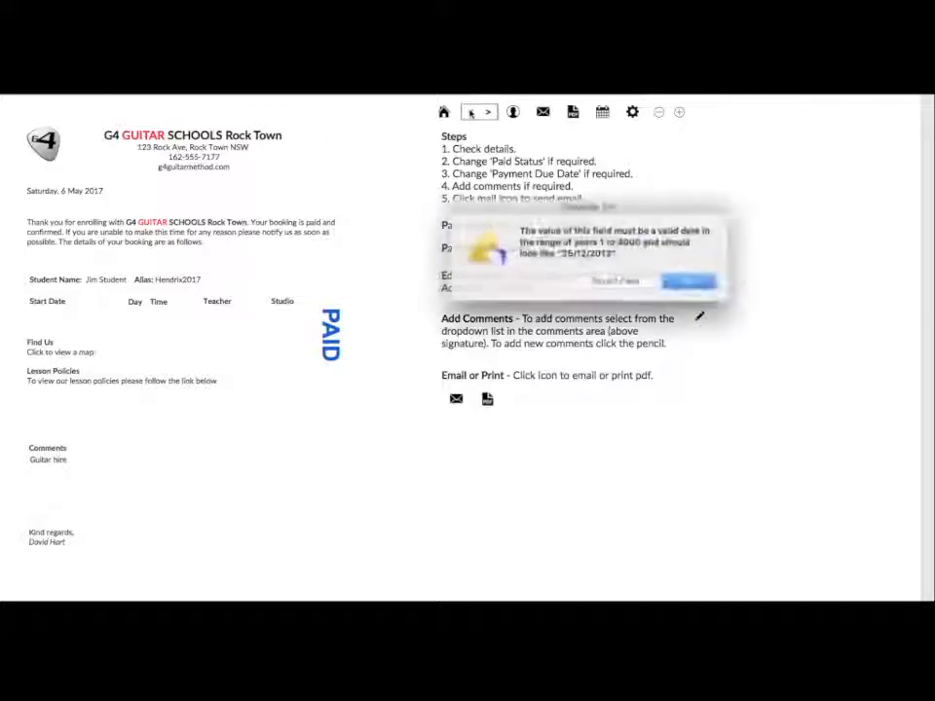
click(685, 281)
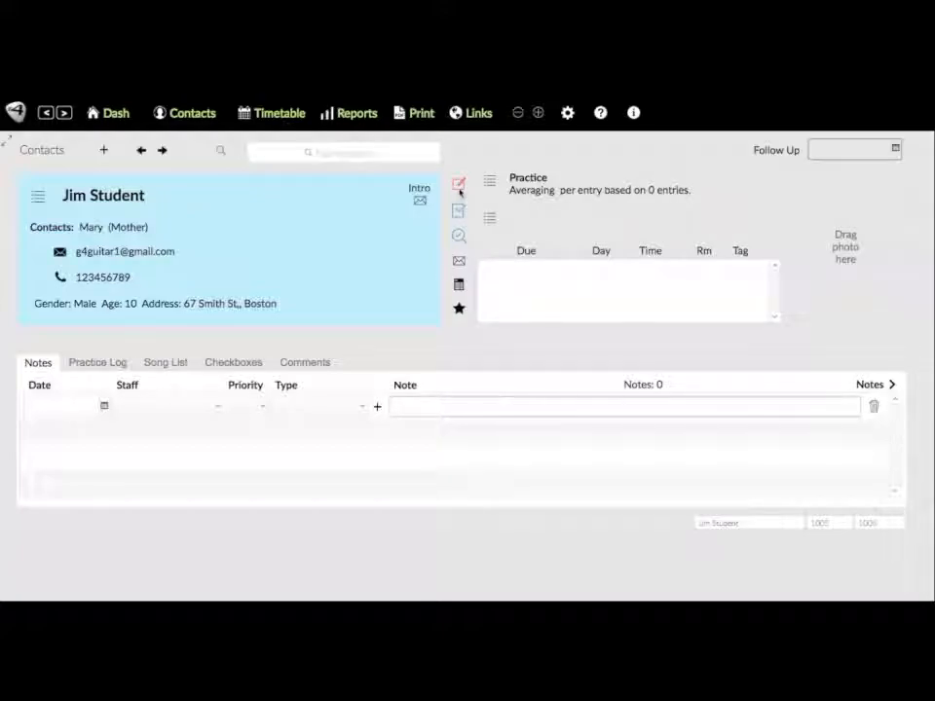
click(459, 187)
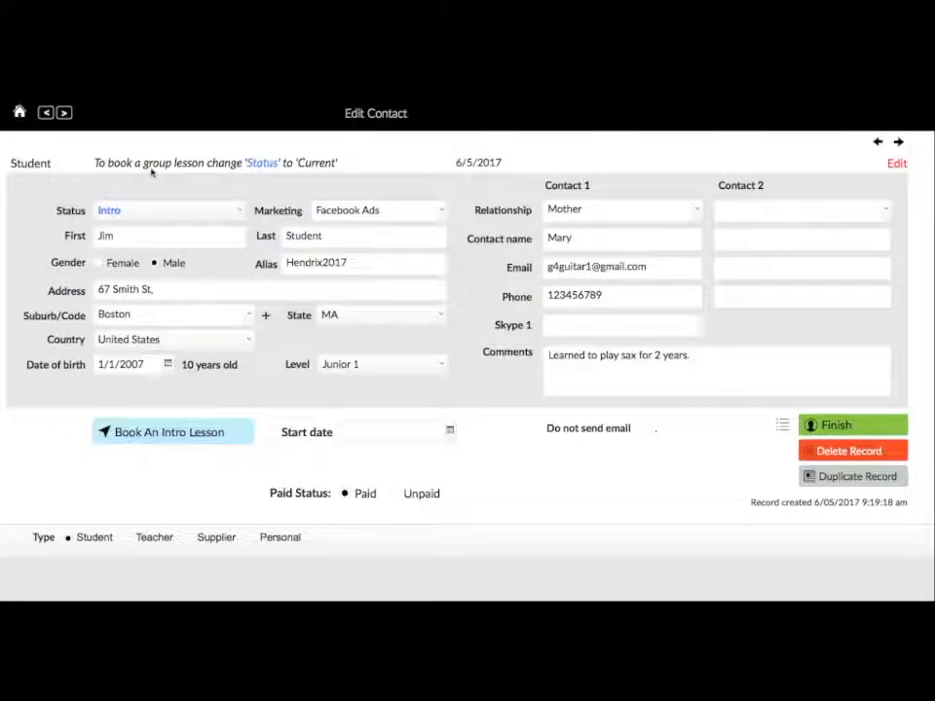
click(45, 114)
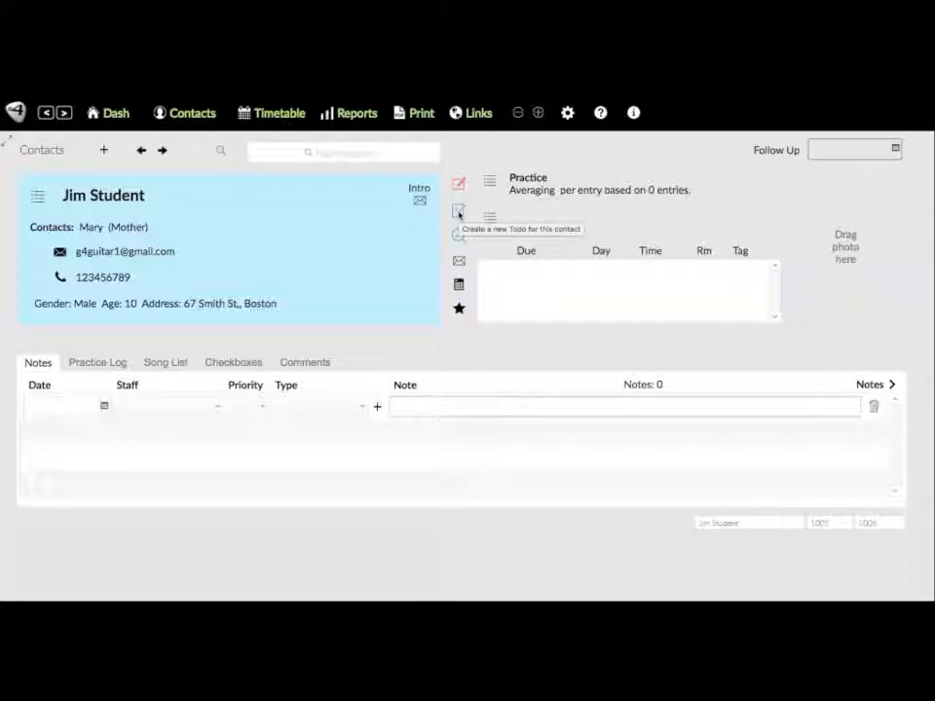
- Create a Job To Do titled 'Look for electric guitar under $300'
click(458, 214)
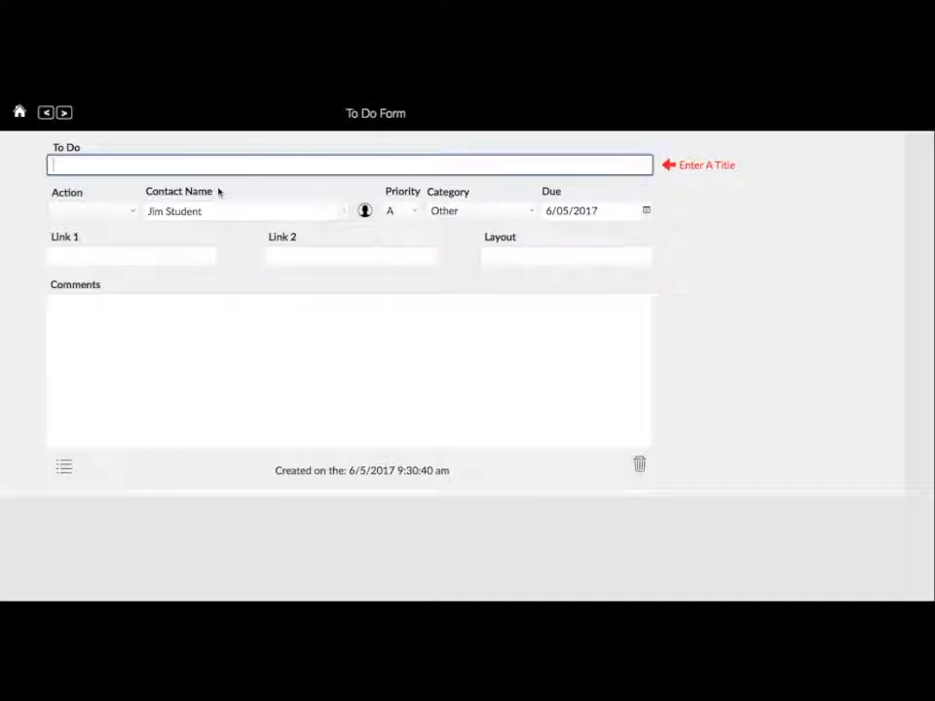
text(Look for electric guitar)
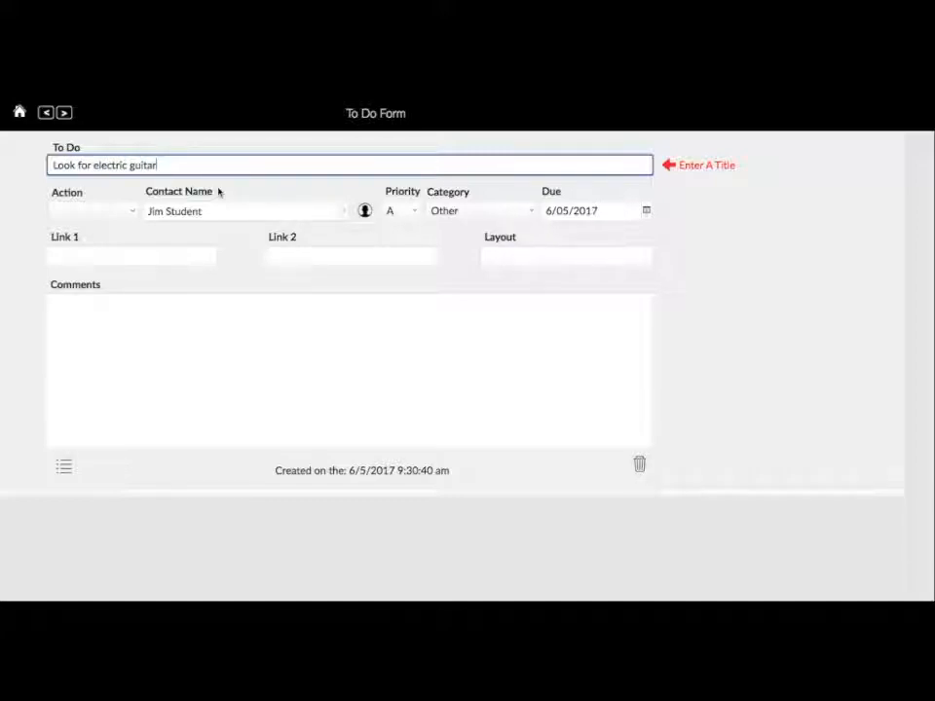
text( under $300)
click(124, 213)
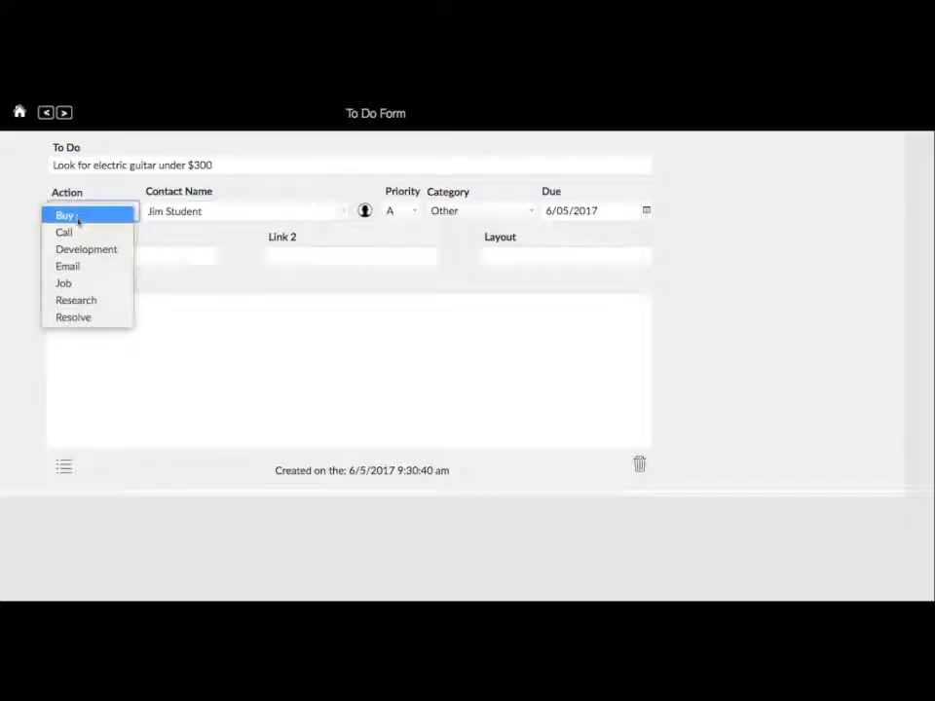
click(73, 284)
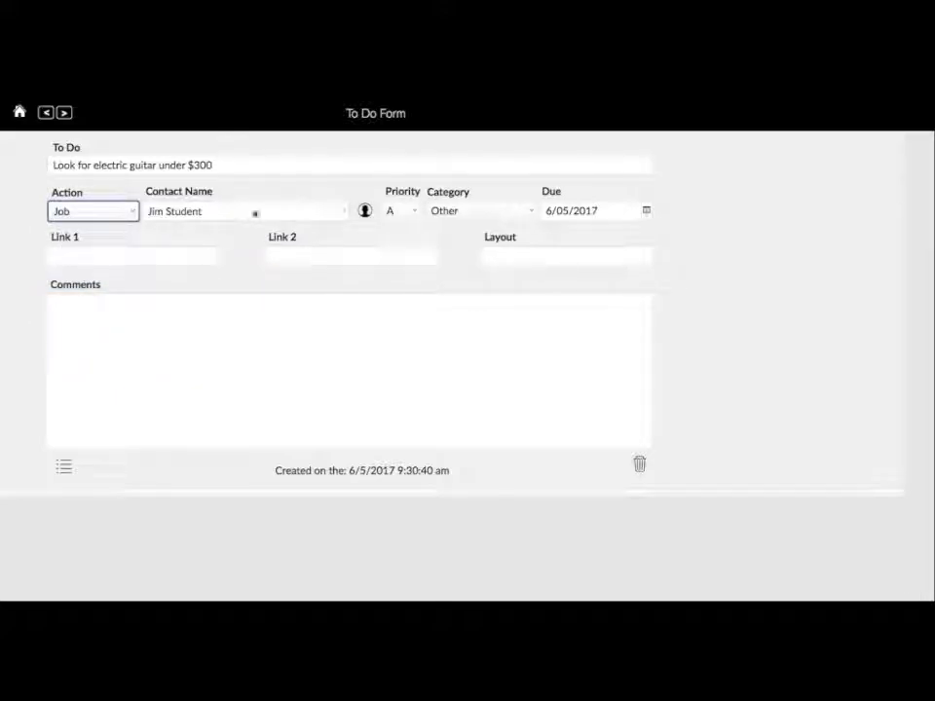
click(135, 212)
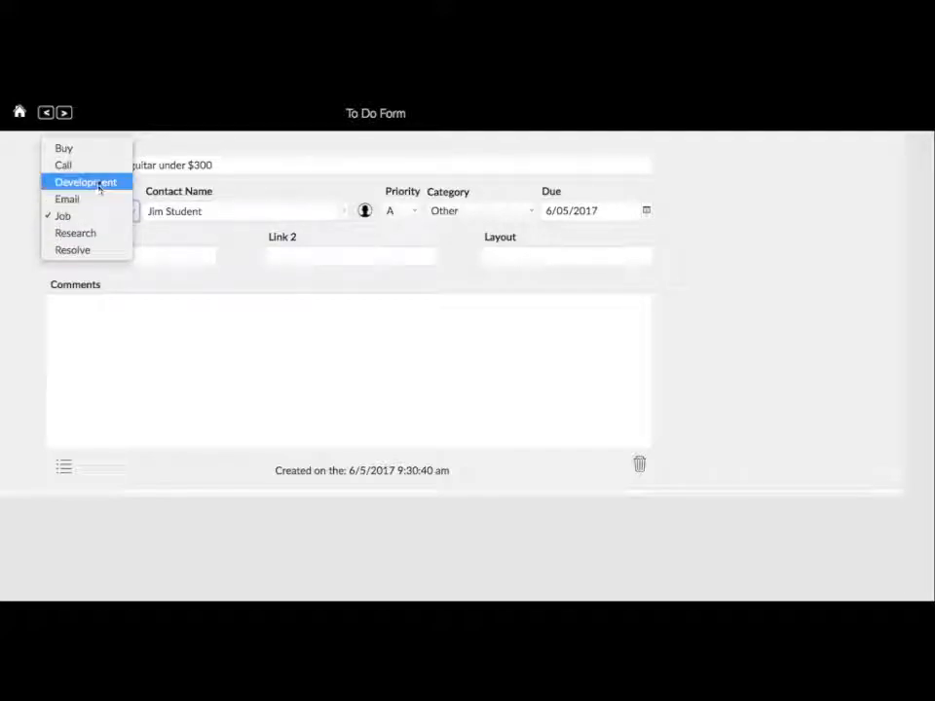
click(221, 240)
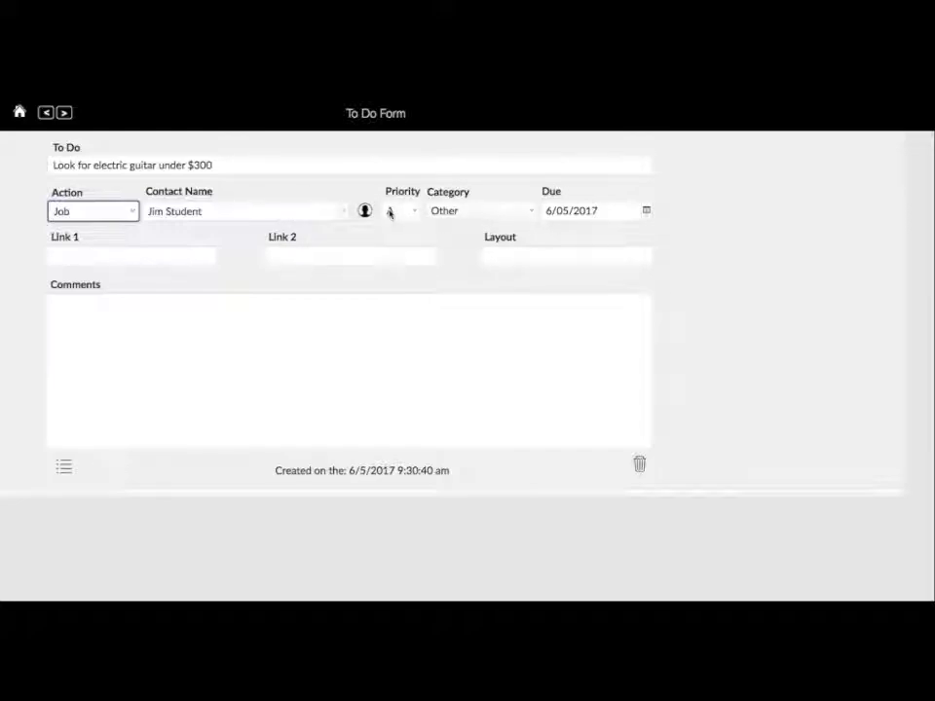
- File it under Student, due 13 May 2017, with comment 'Gibson', and return to the student
click(523, 216)
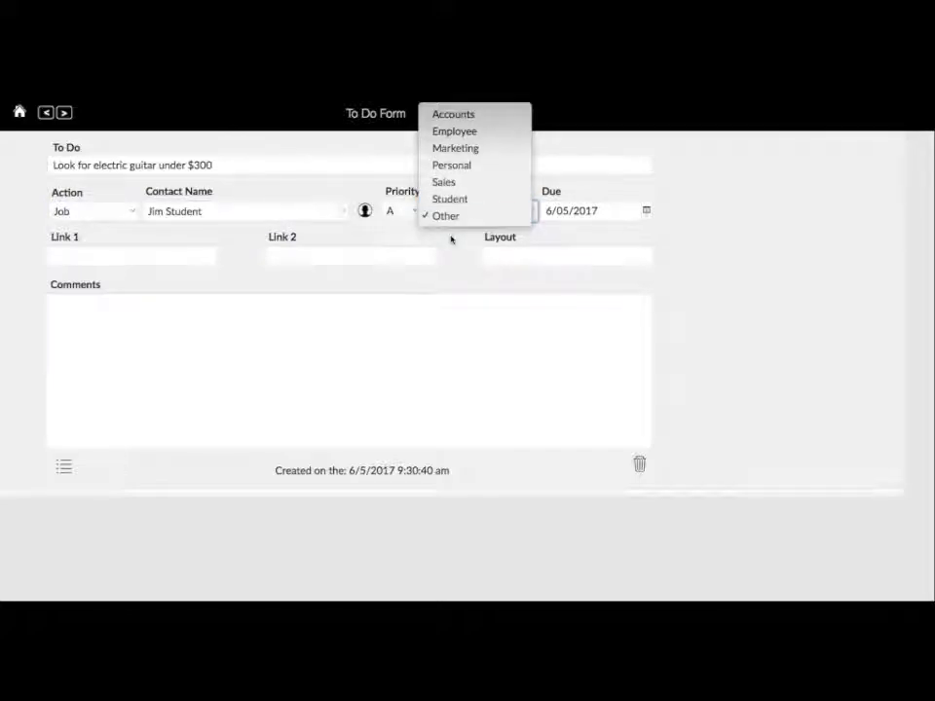
click(452, 201)
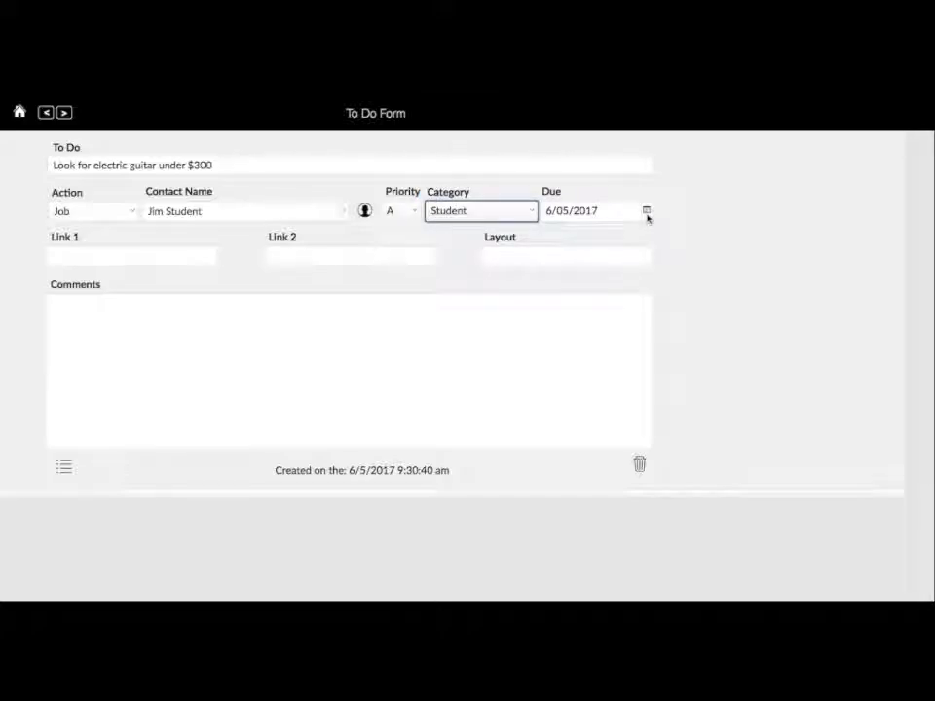
click(647, 211)
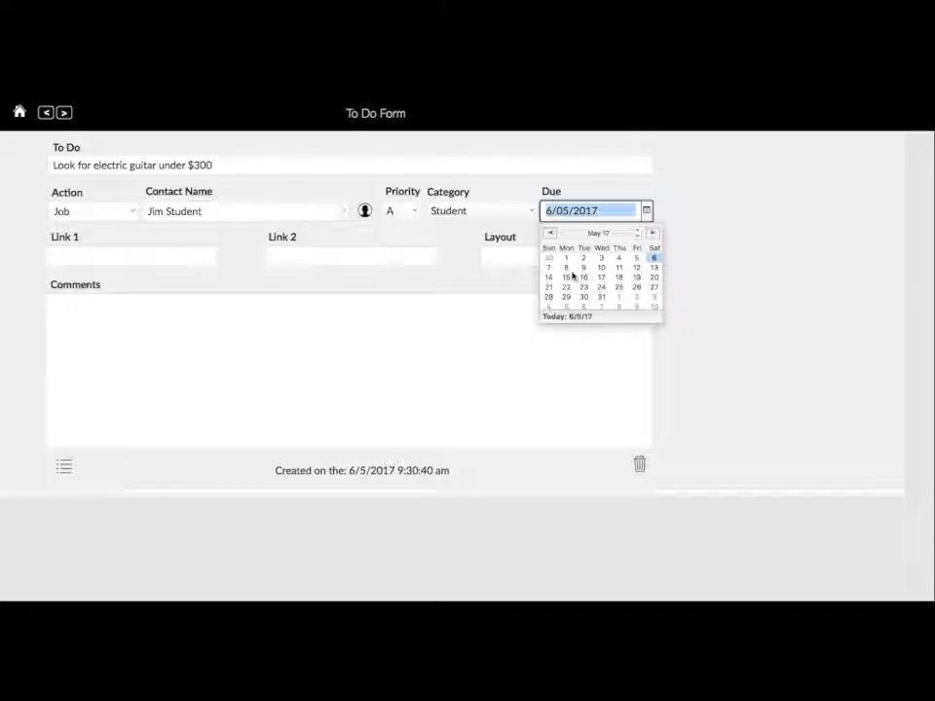
click(655, 268)
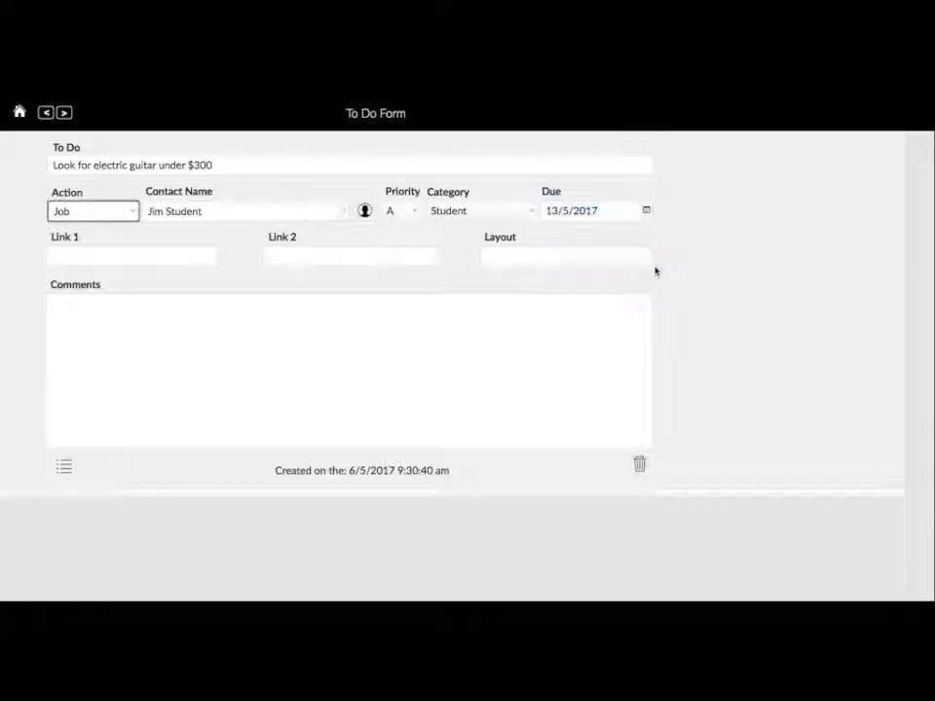
click(113, 261)
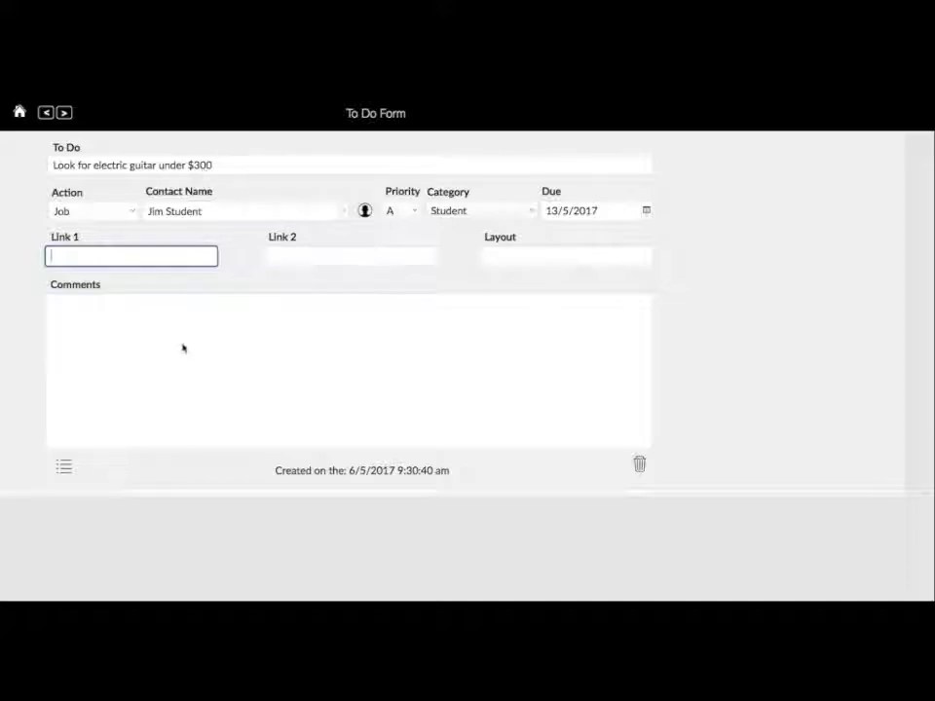
click(98, 322)
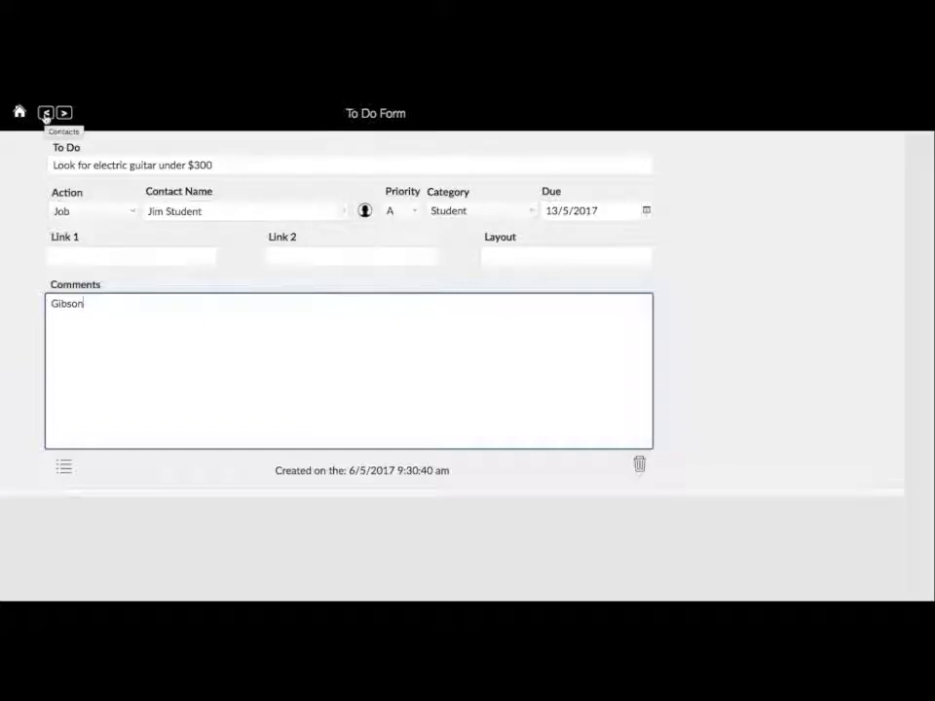
click(44, 114)
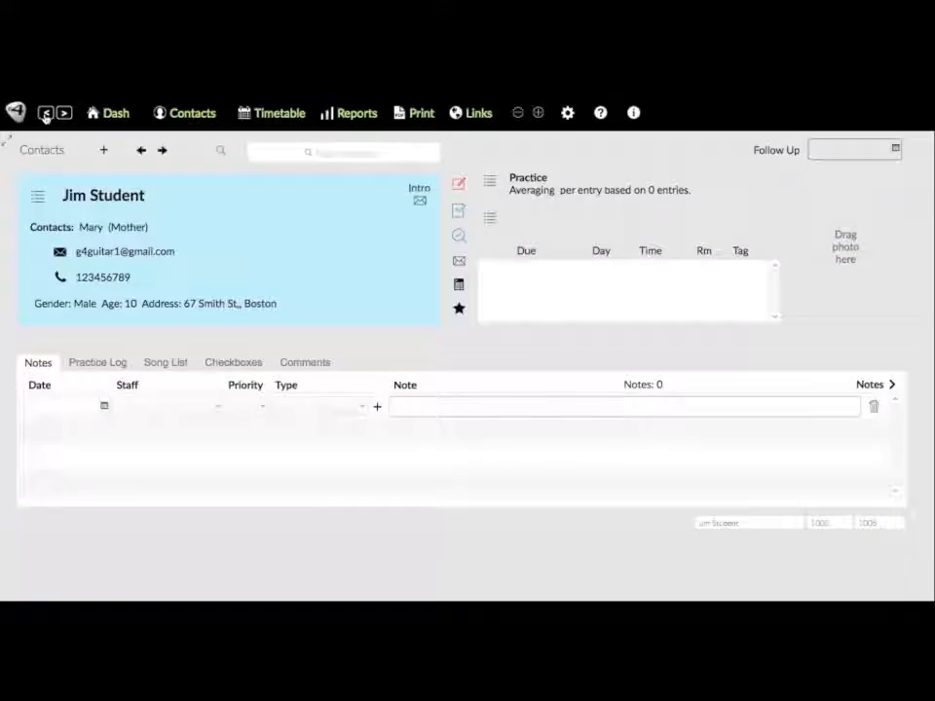
click(459, 237)
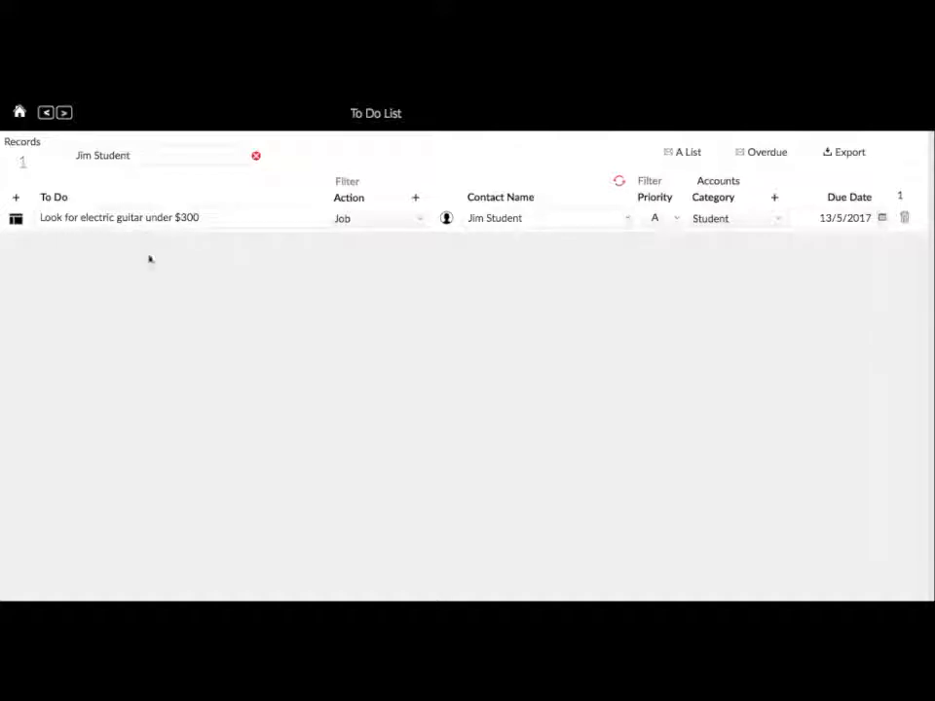
click(45, 114)
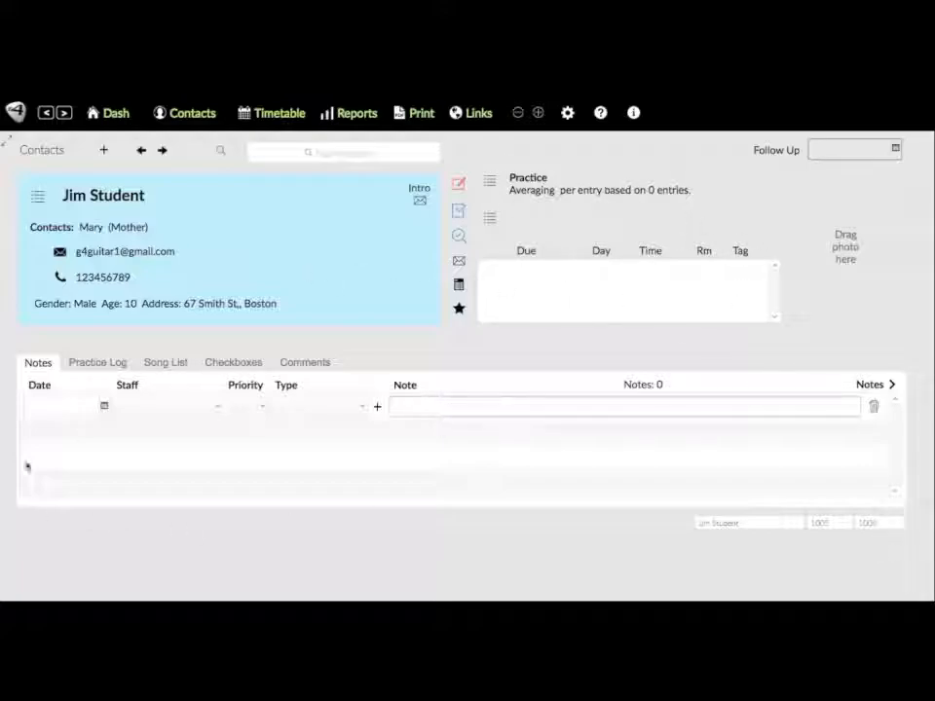
- Add a General staff note dated 1 May 2017: 'Seems to be struggling with practice.'
click(105, 409)
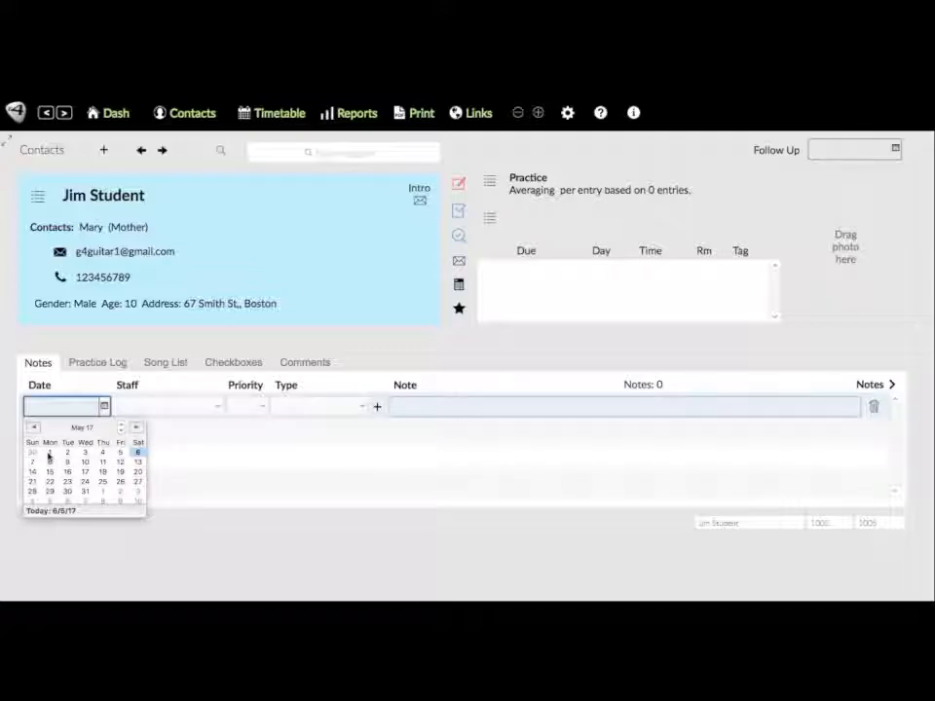
click(48, 454)
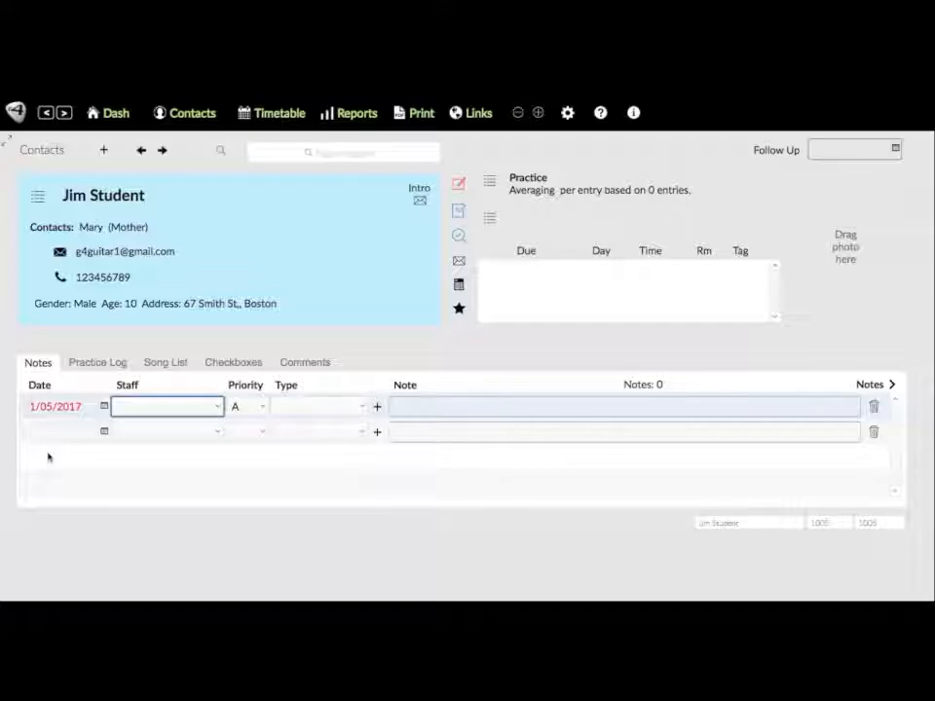
click(142, 407)
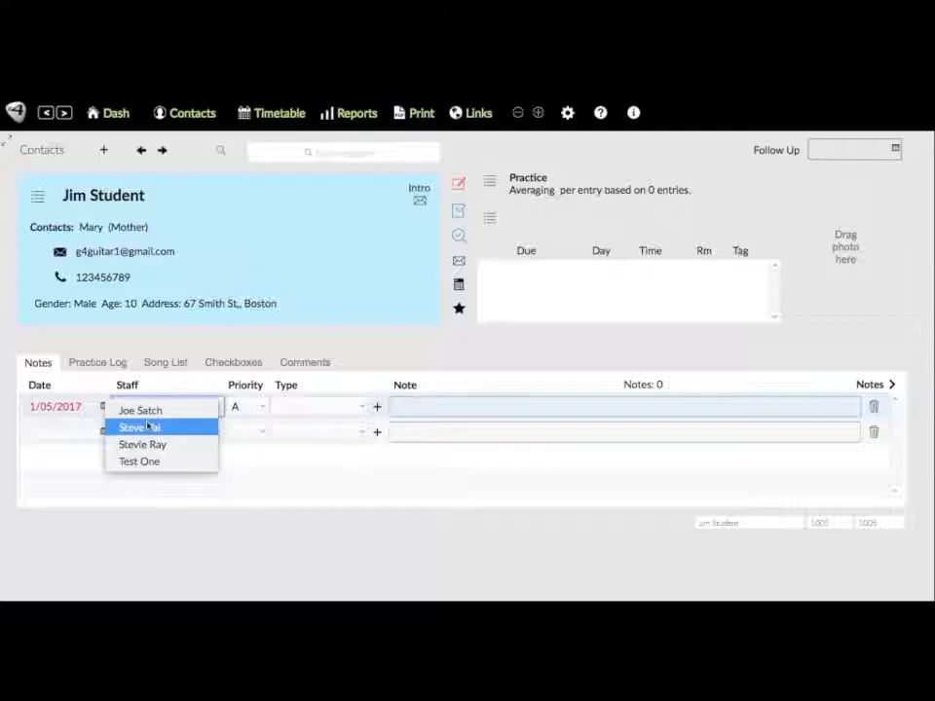
click(147, 427)
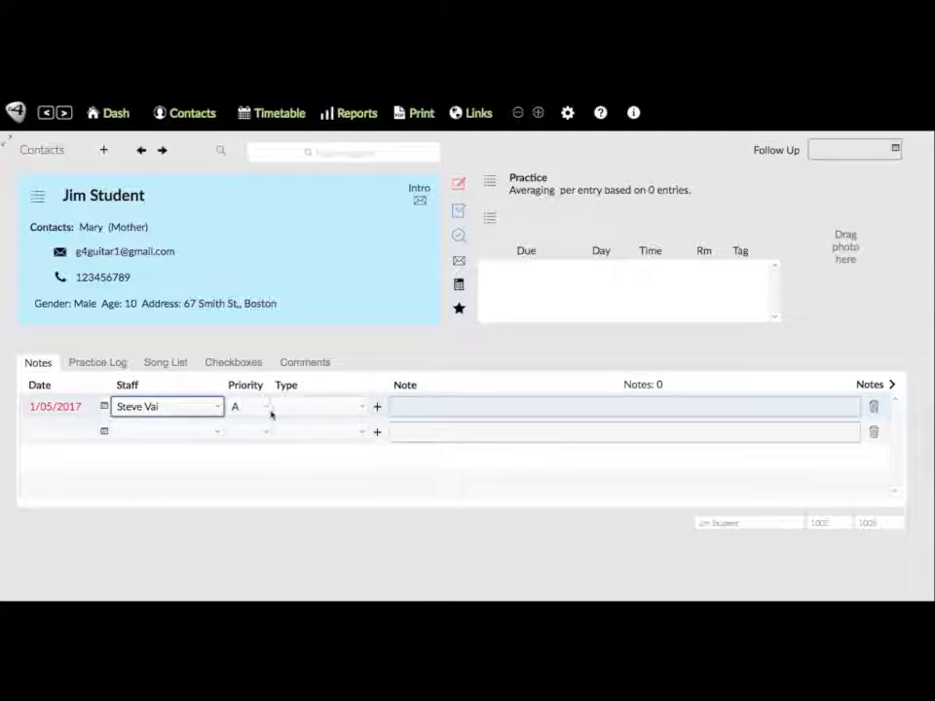
click(322, 410)
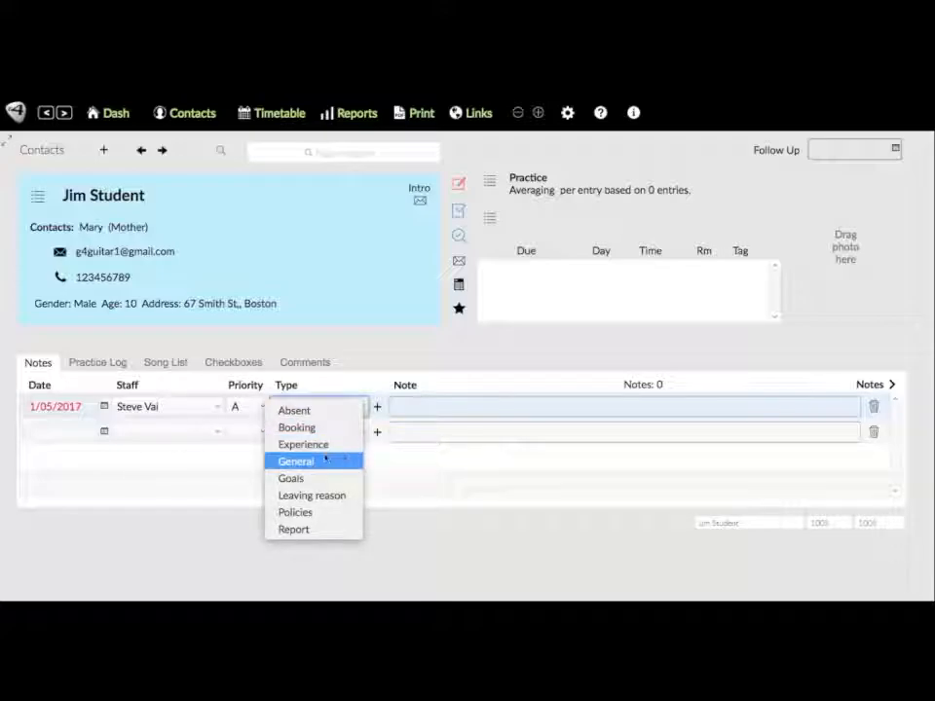
click(311, 461)
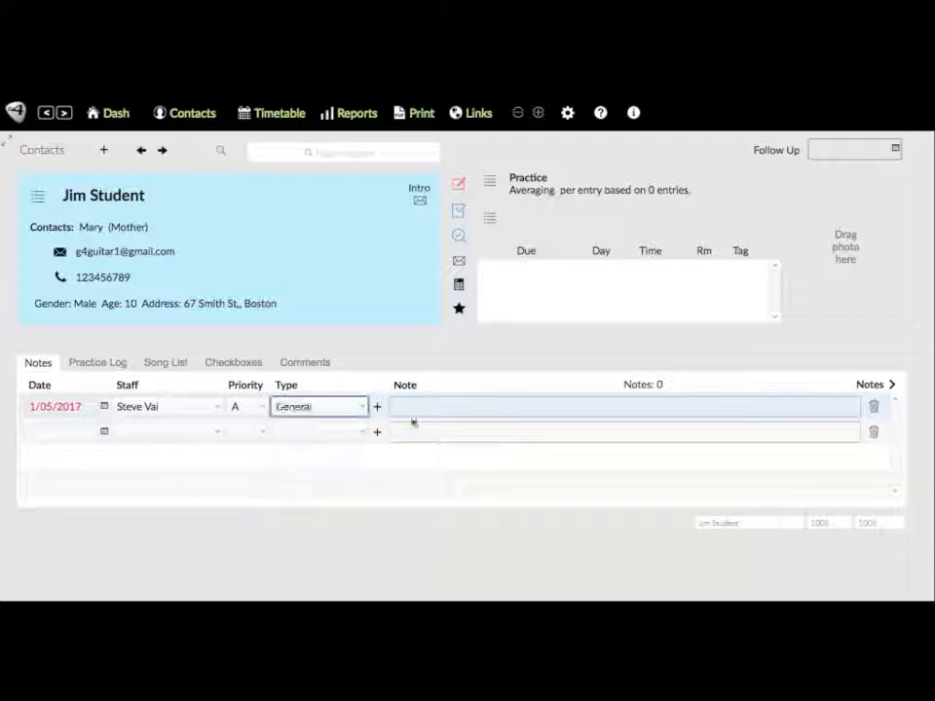
click(418, 408)
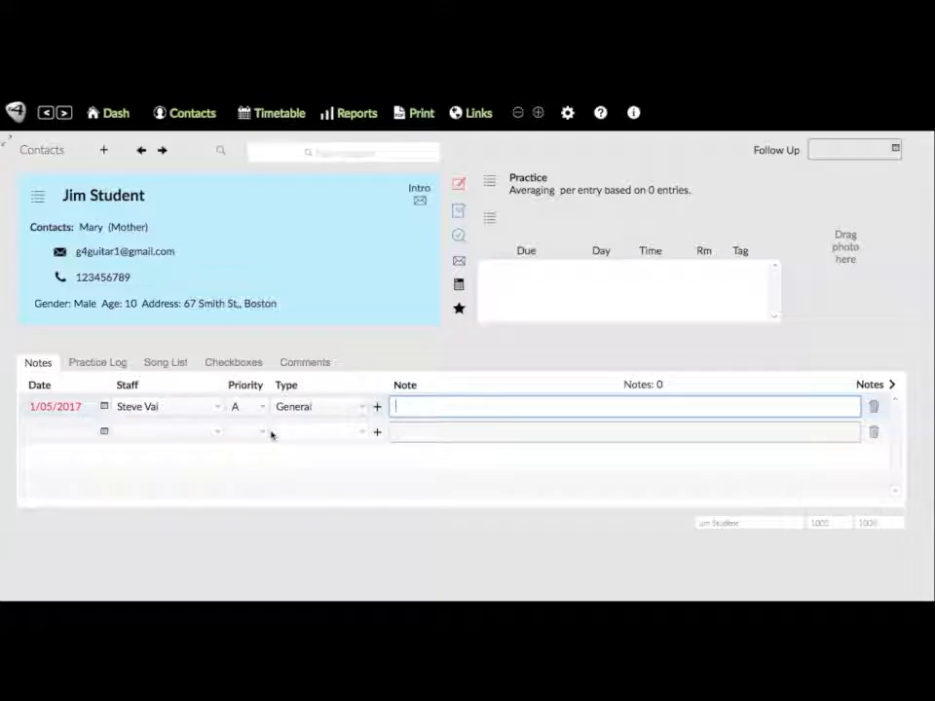
text(Seems to)
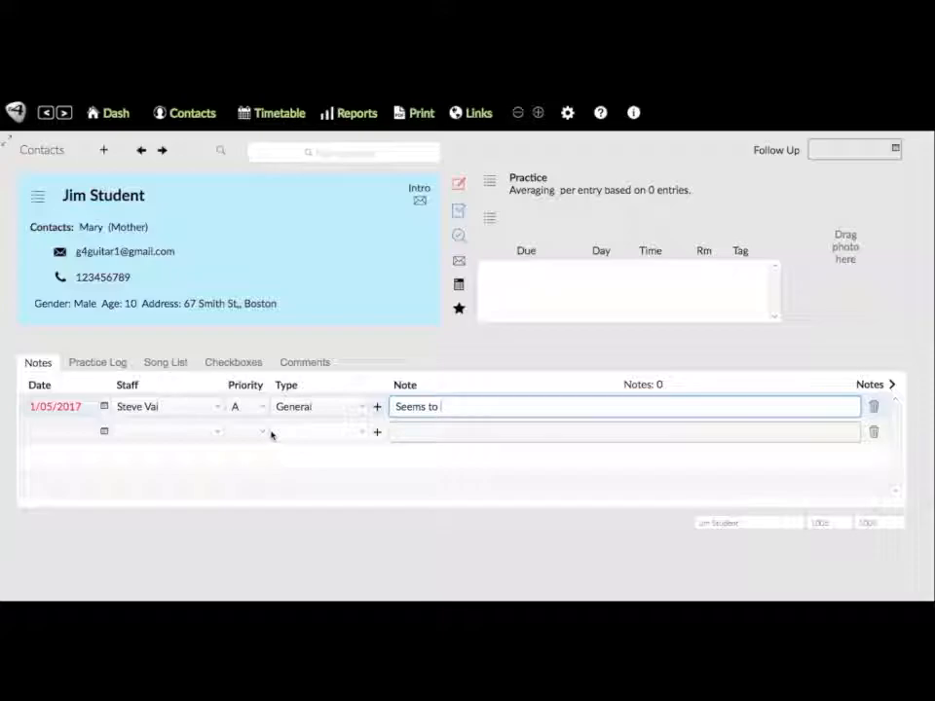
text( be strugg)
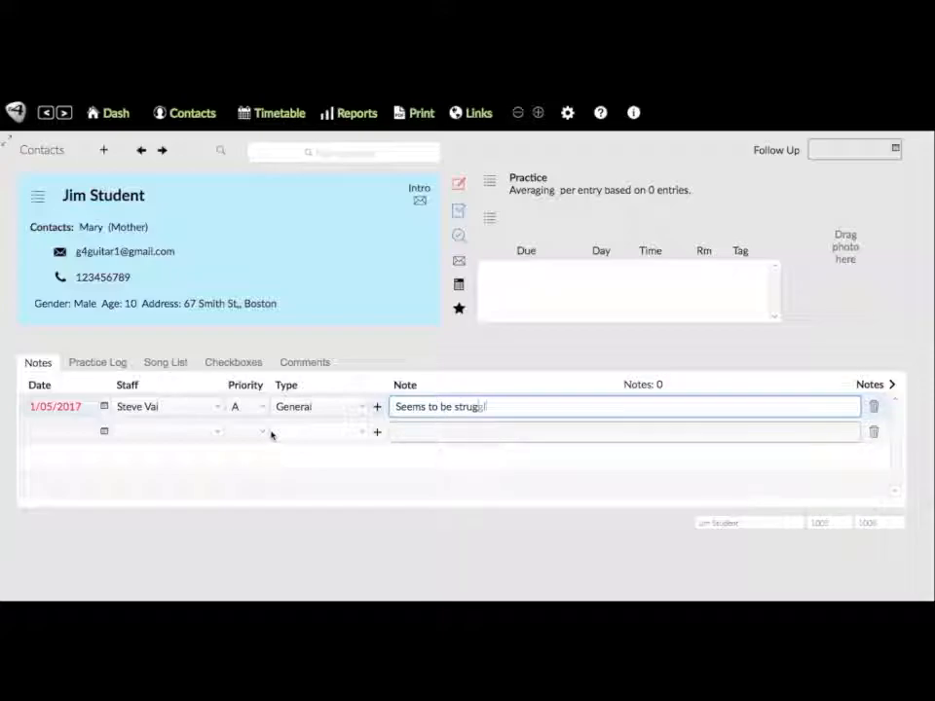
text(ling with practice)
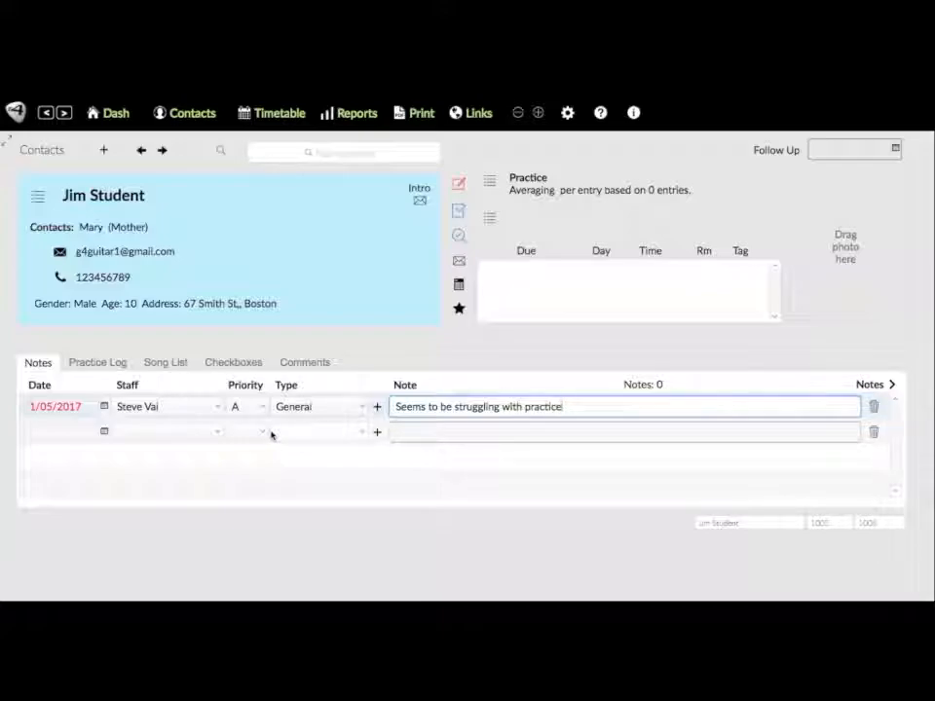
text(.)
key(Return)
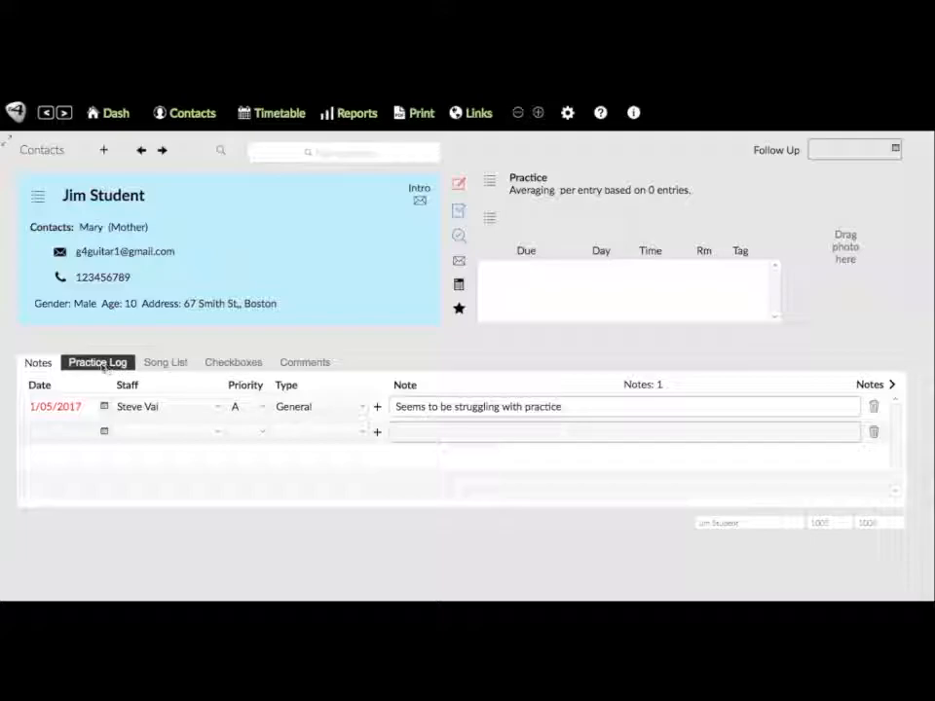
click(97, 364)
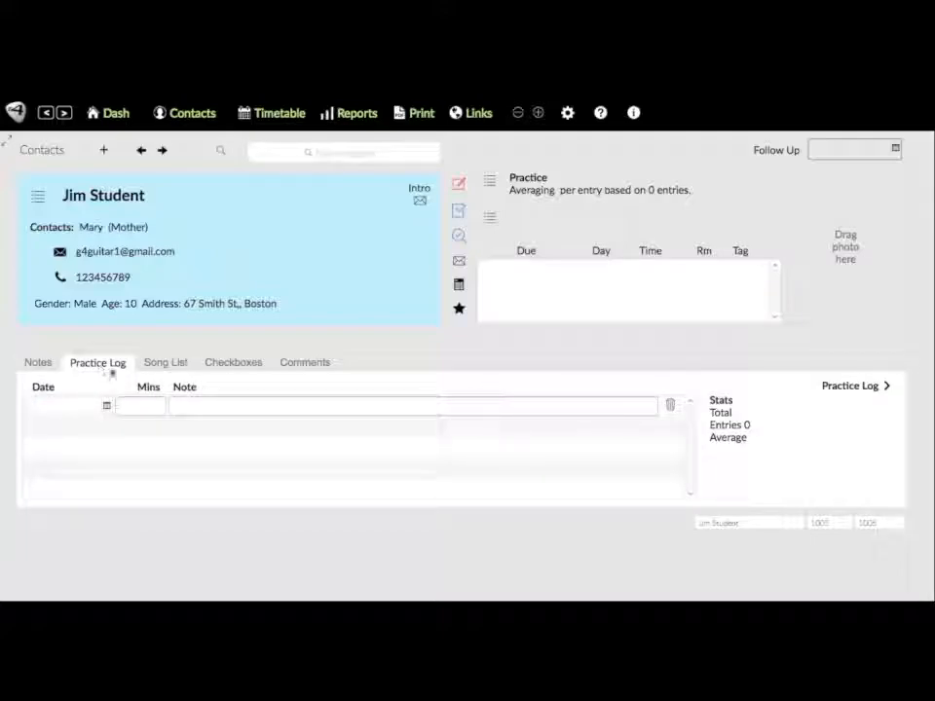
click(106, 407)
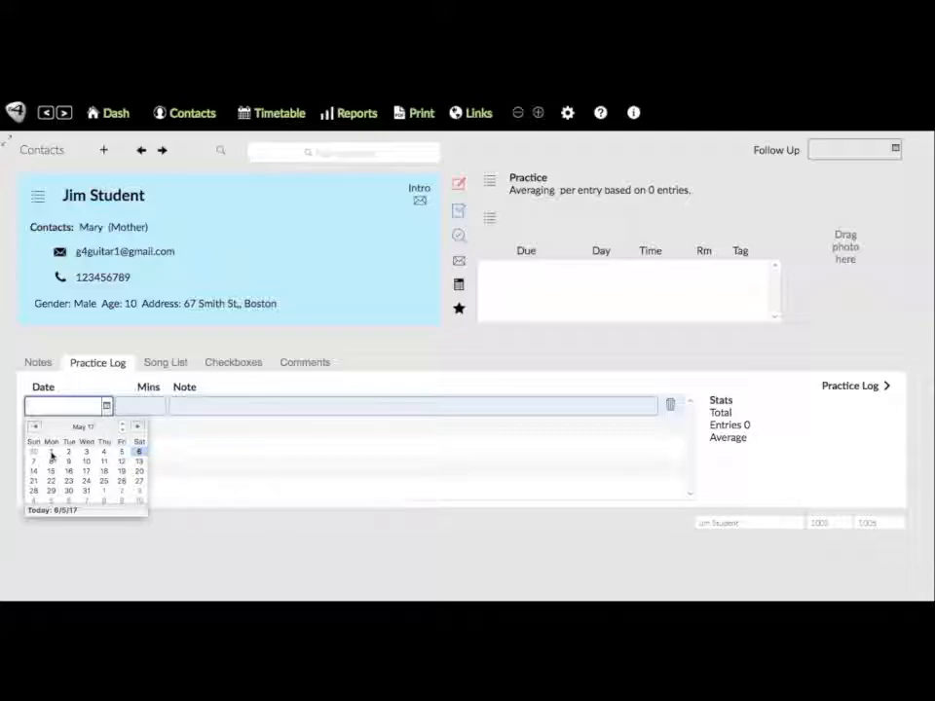
- Log 900 practice minutes on 1 May 2017 and 1000 minutes on 1 April 2017
click(52, 454)
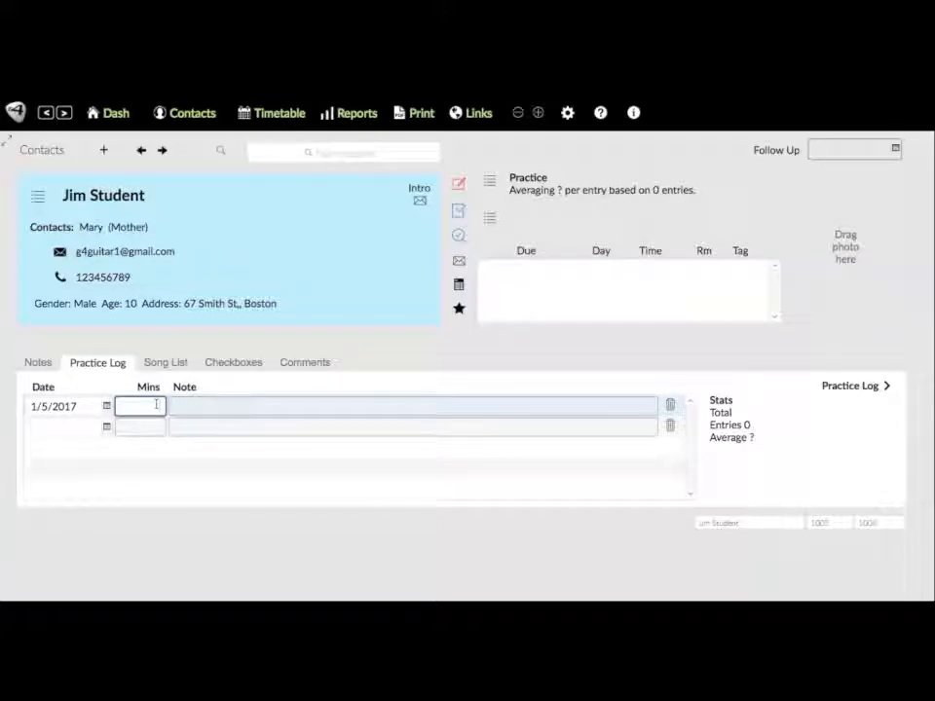
text(900)
key(Tab)
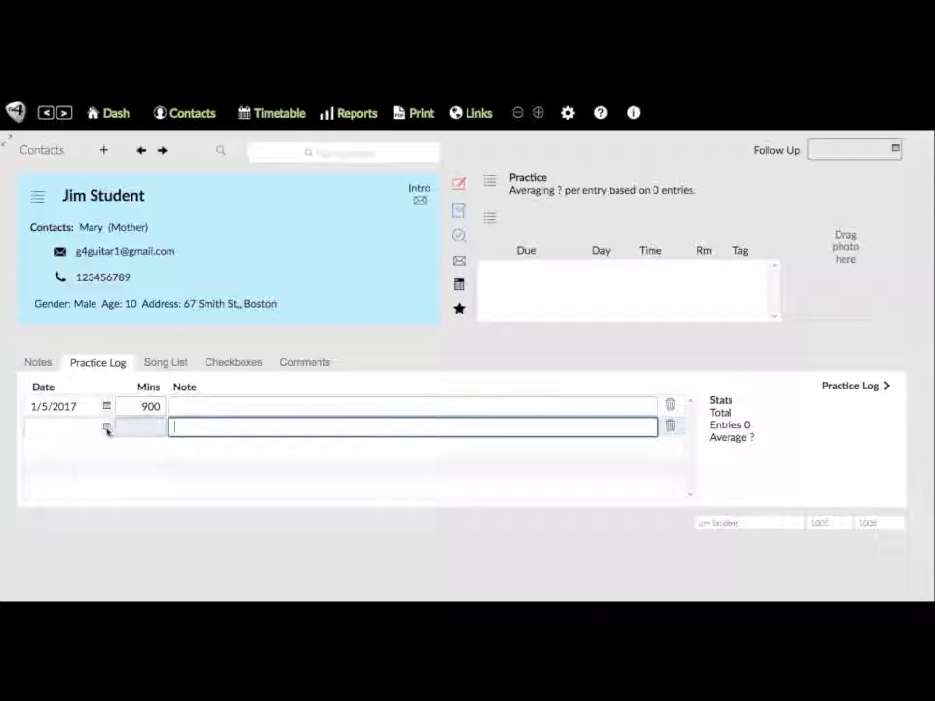
click(108, 428)
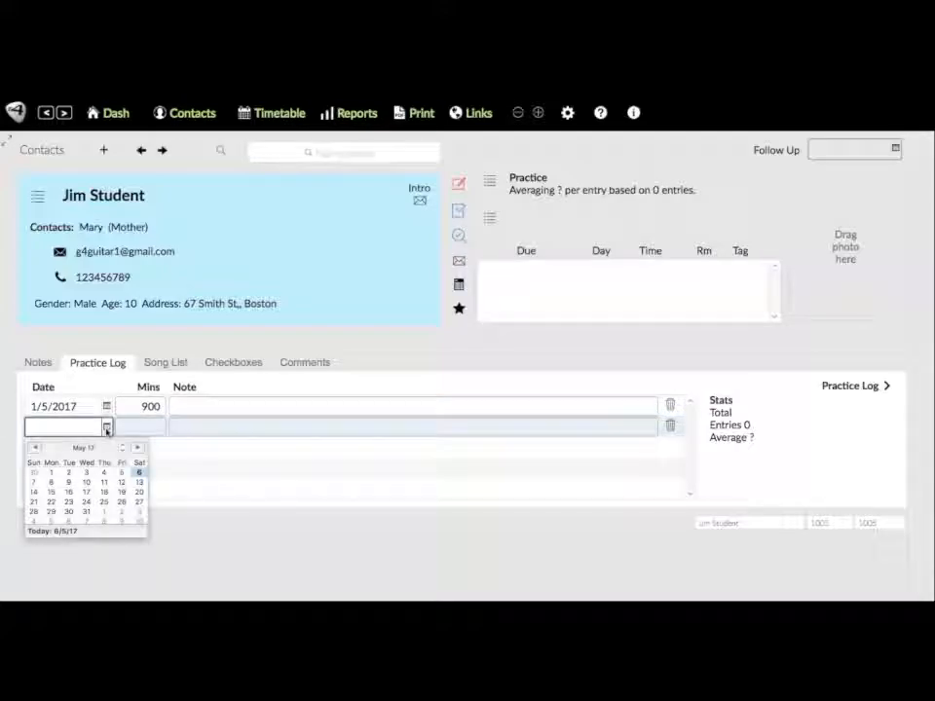
click(35, 449)
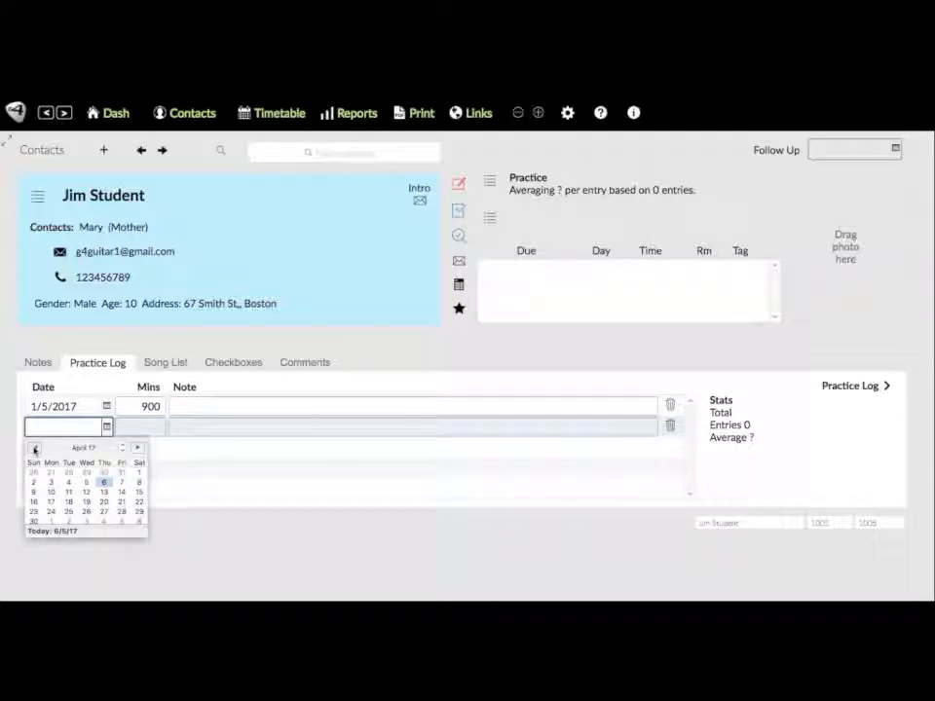
click(139, 474)
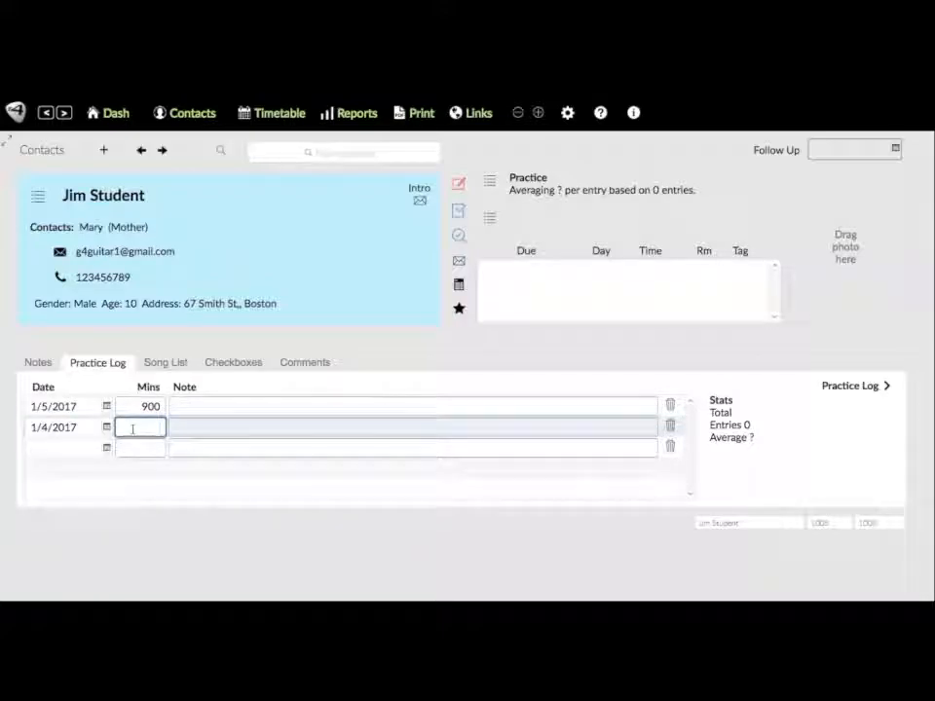
text(1000)
key(Tab)
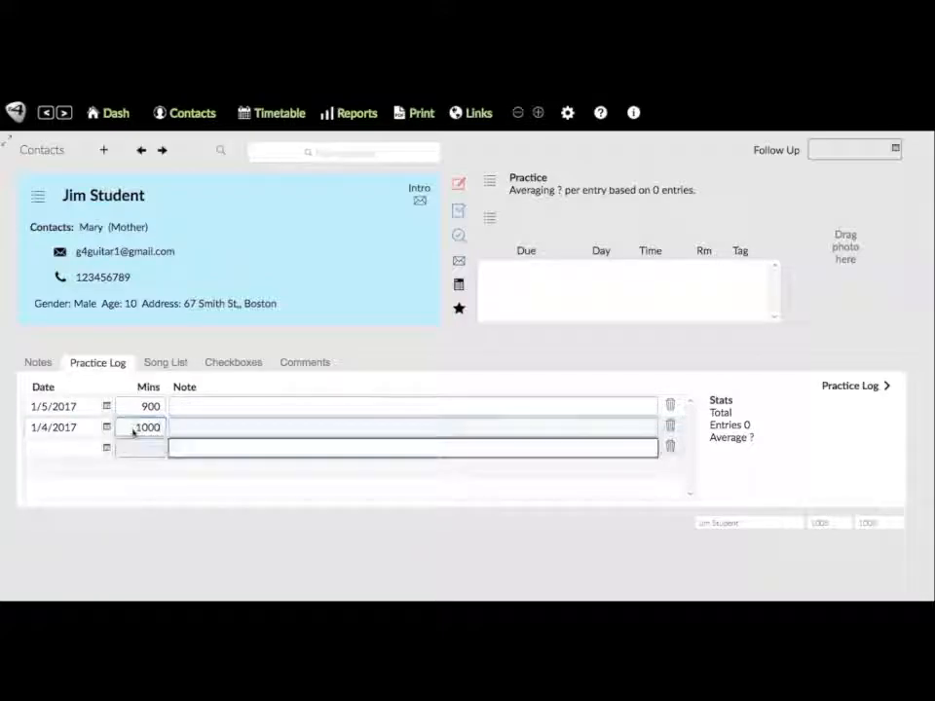
click(314, 557)
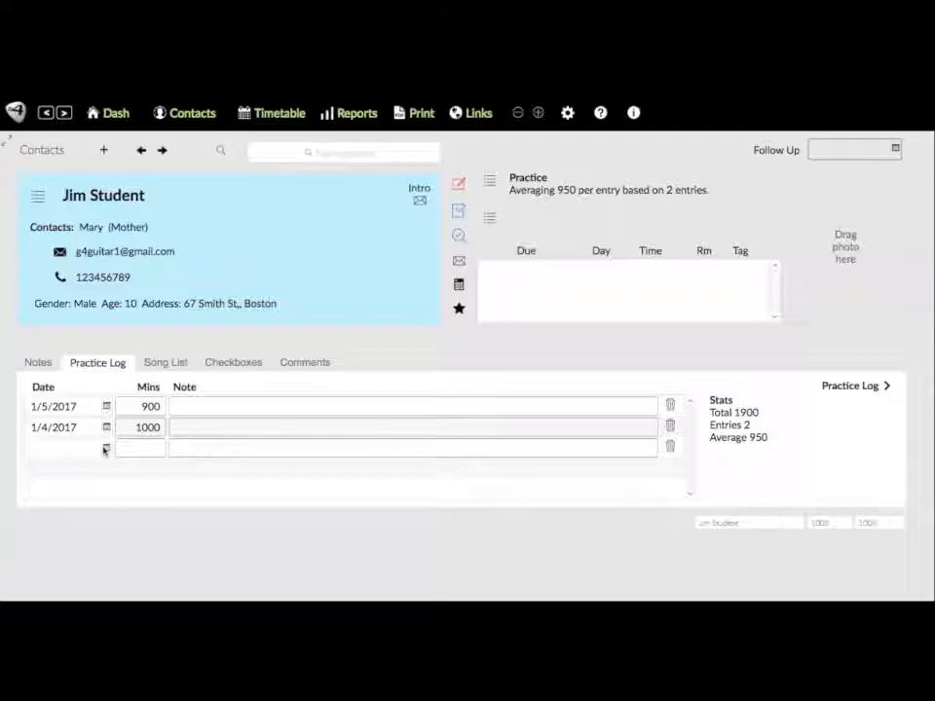
- Add a third practice entry of 500 minutes dated 1/3/2017
click(69, 451)
text(1/3/2017)
key(Tab)
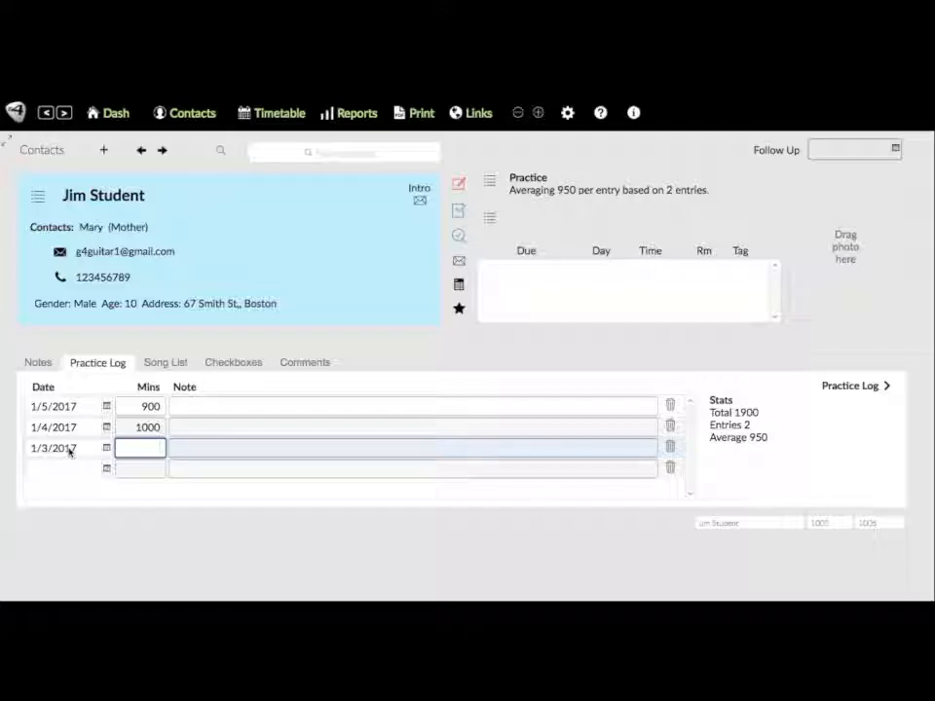
text(500)
key(Tab)
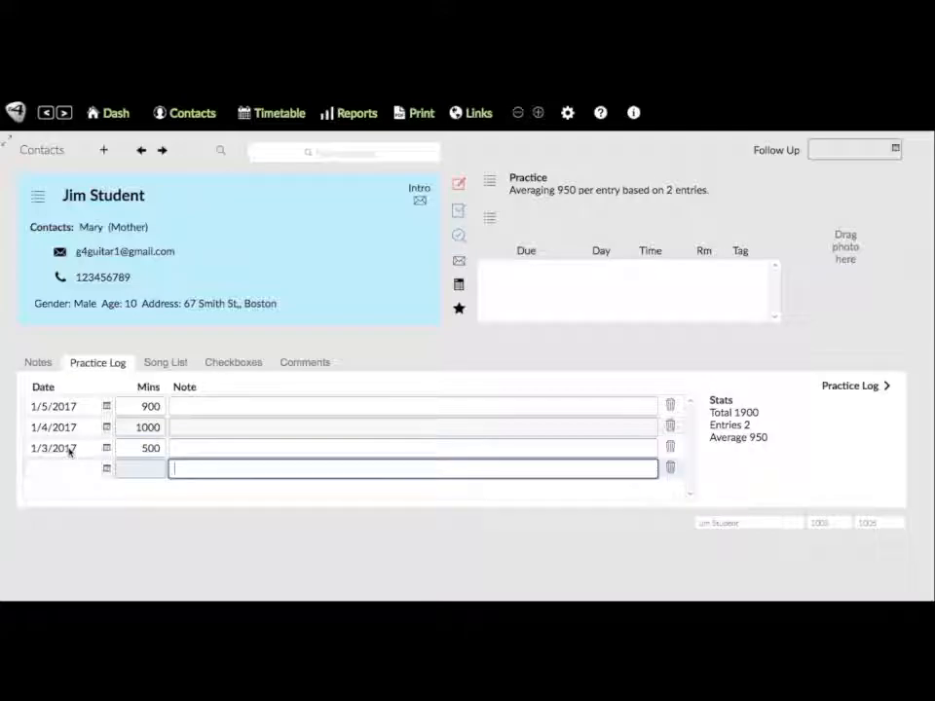
click(581, 566)
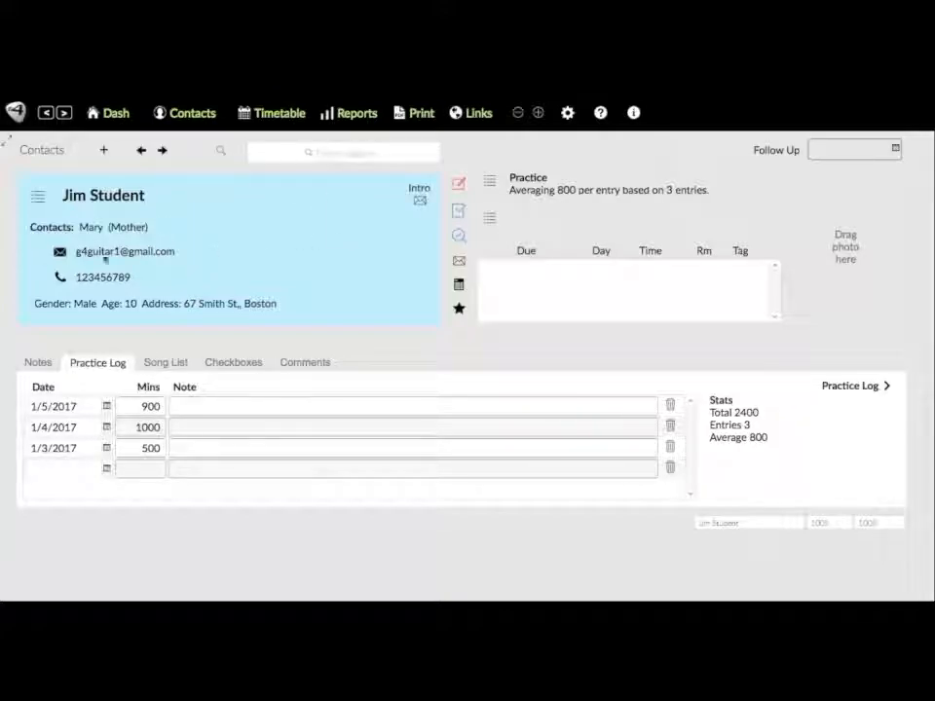
- Show all 57 contacts in the Contacts List and open another contact's record
click(38, 200)
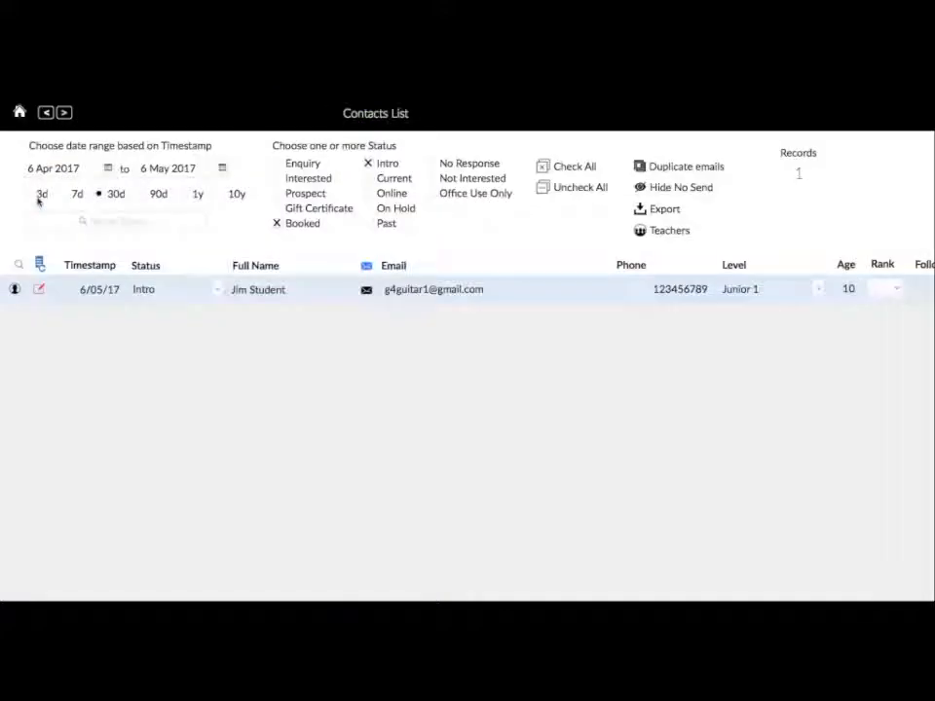
click(39, 265)
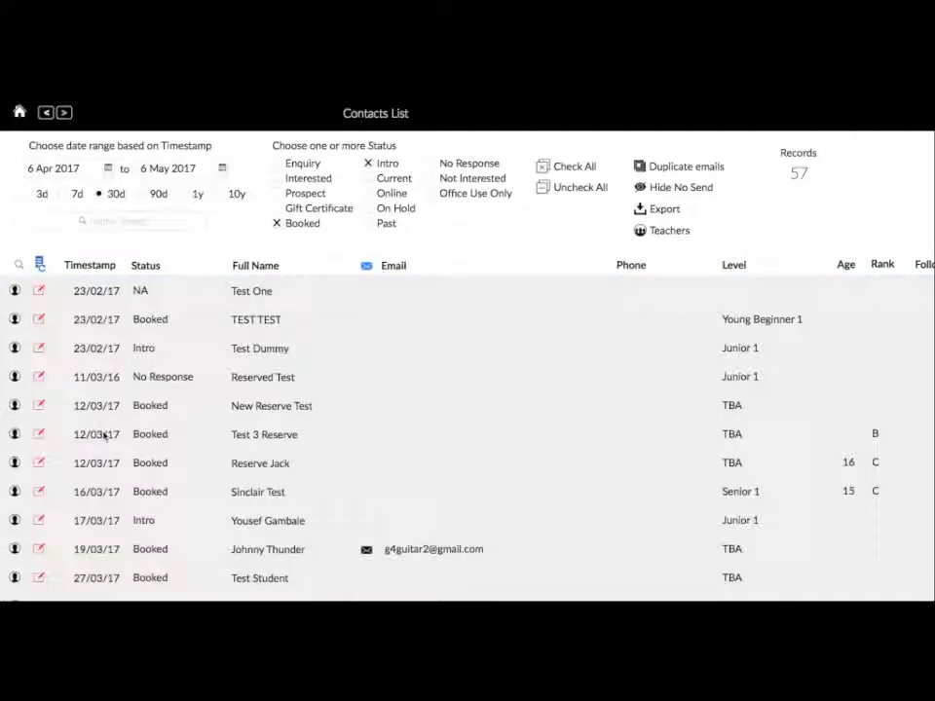
scroll(160, 471, down, 1)
scroll(161, 472, up, 1)
click(15, 549)
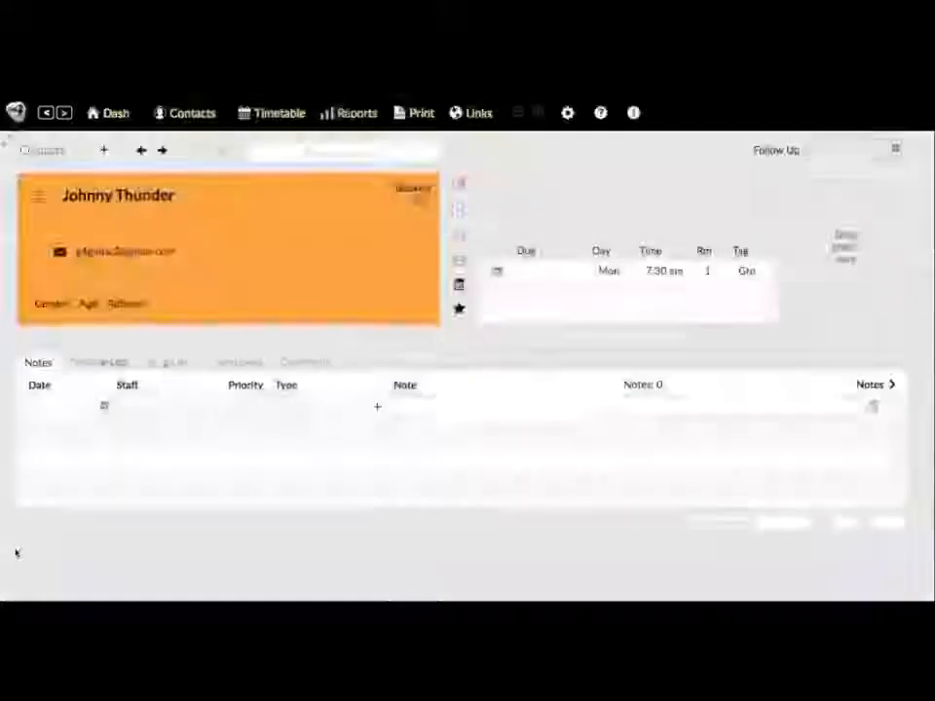
- Step through contact records with the back and forward arrows to reach the test contact
click(162, 150)
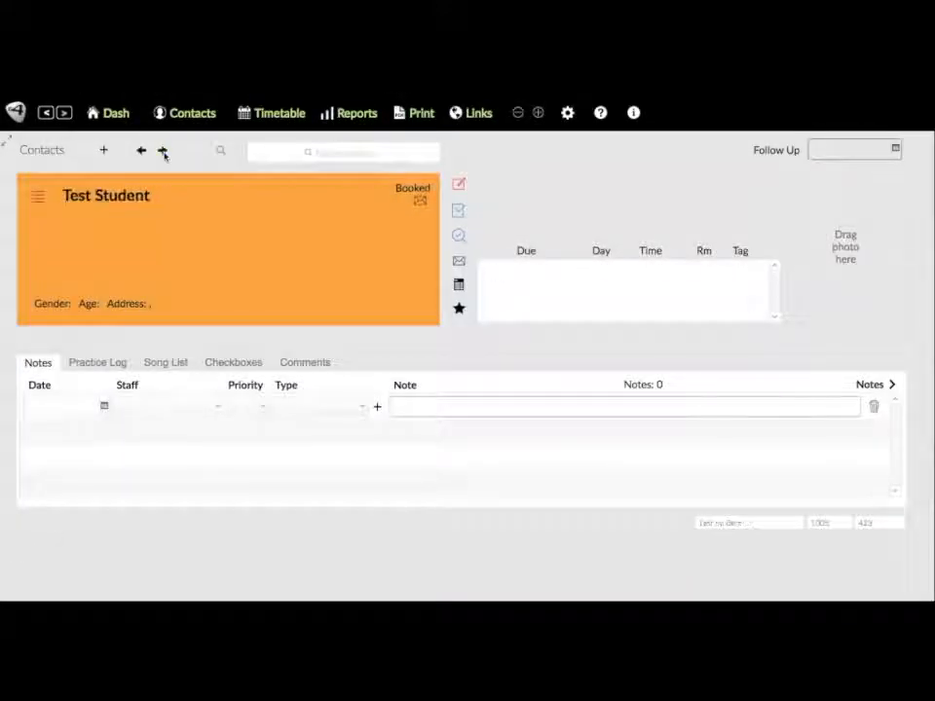
click(140, 151)
click(141, 151)
click(140, 151)
click(140, 151)
click(140, 151)
click(140, 151)
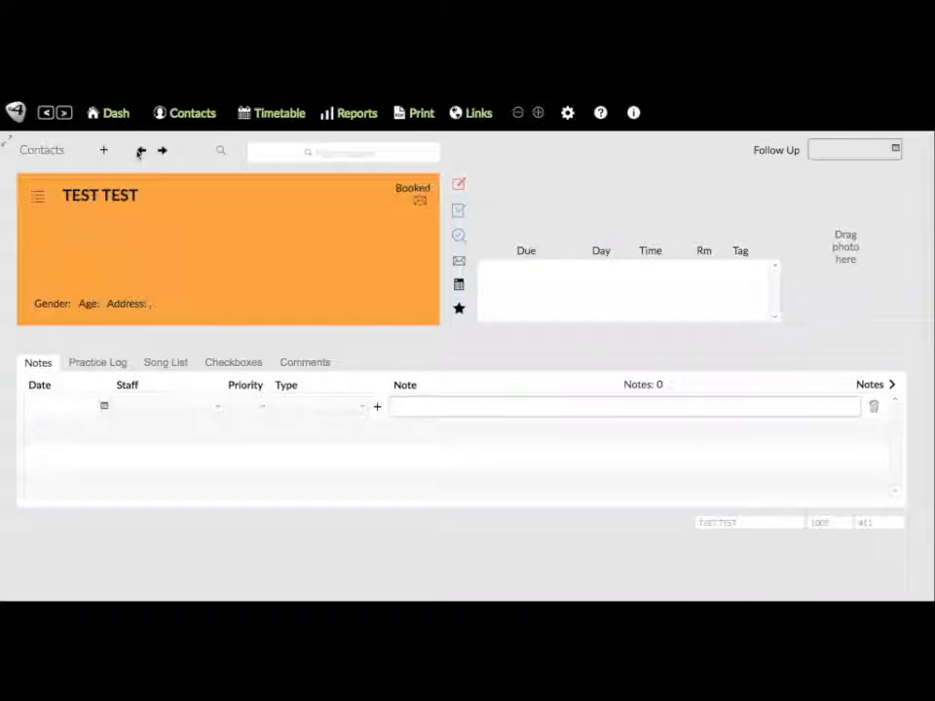
click(140, 151)
click(163, 151)
click(162, 151)
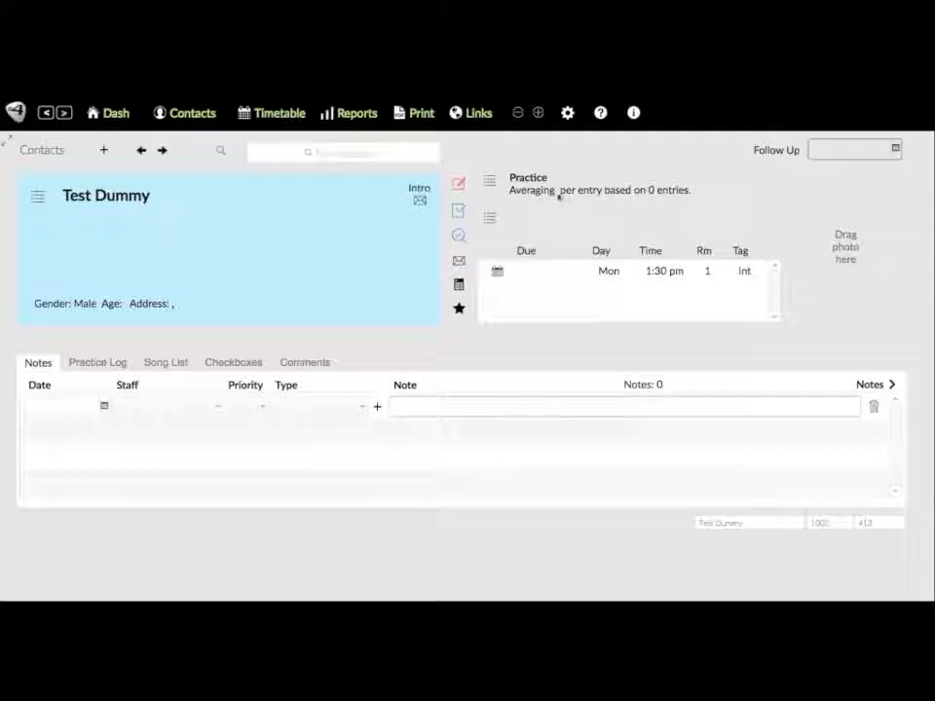
- Log 600 practice minutes dated 1 March 2017 in the test contact's Practice Log
click(517, 181)
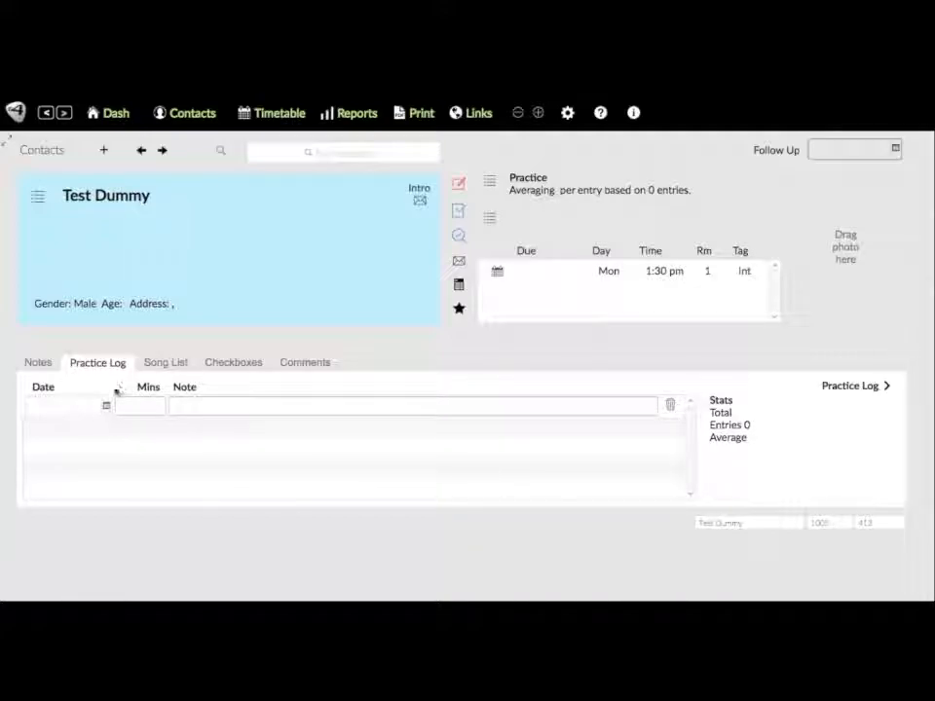
click(106, 405)
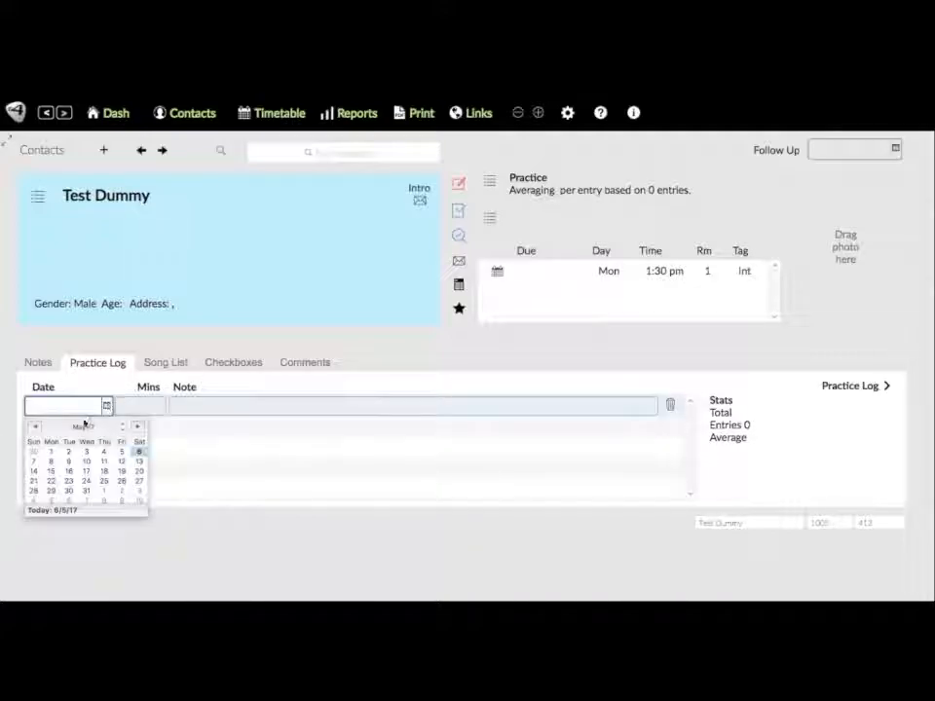
click(35, 427)
click(35, 428)
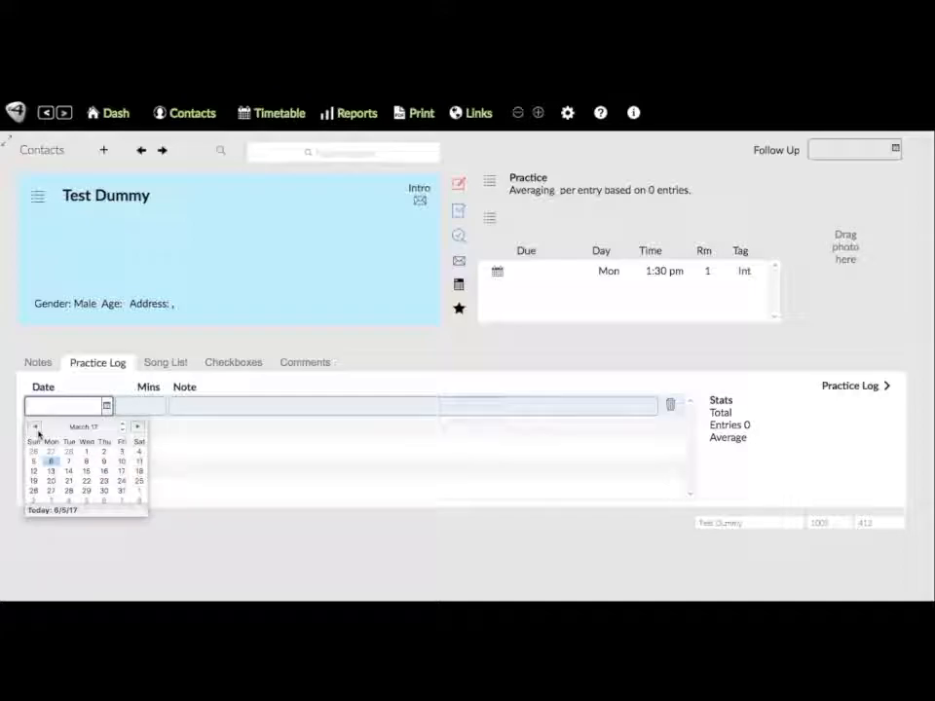
click(88, 452)
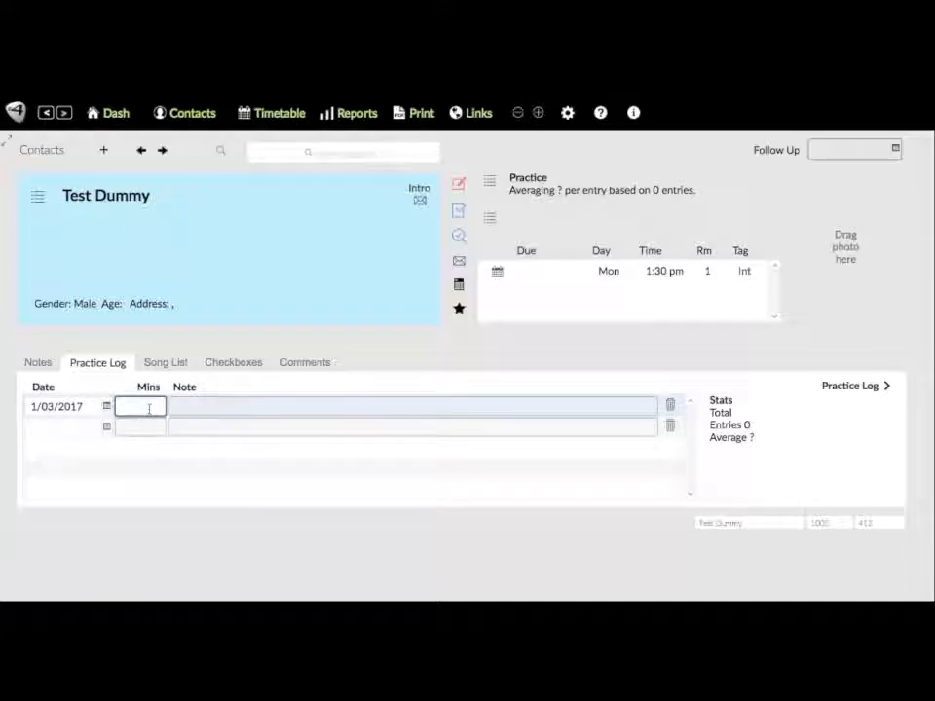
text(600)
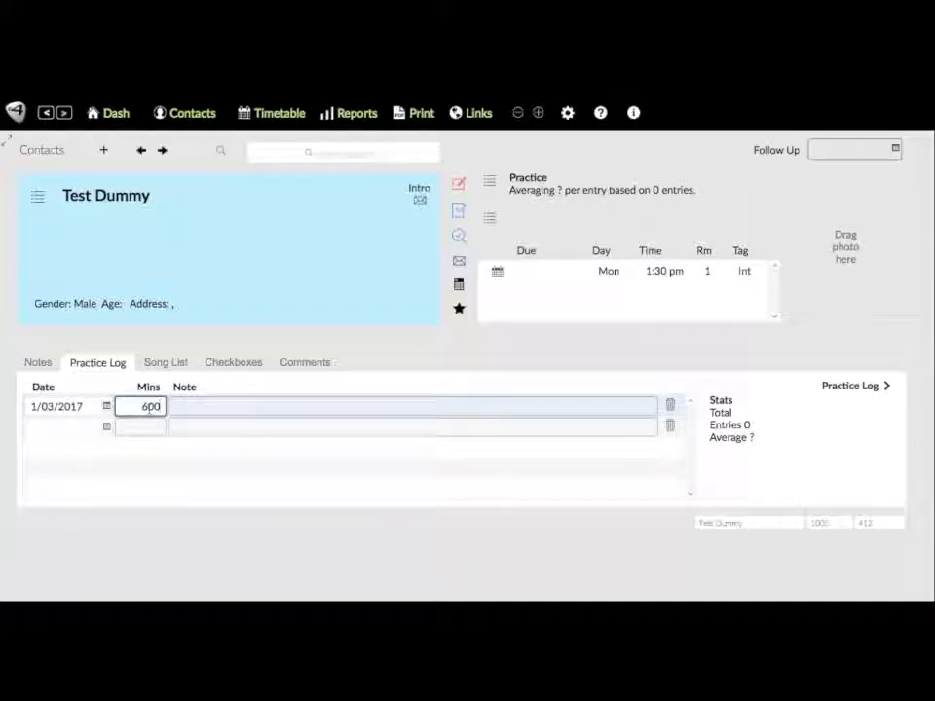
click(82, 428)
- Add a second practice entry of 400 minutes dated 1 April 2017
click(106, 427)
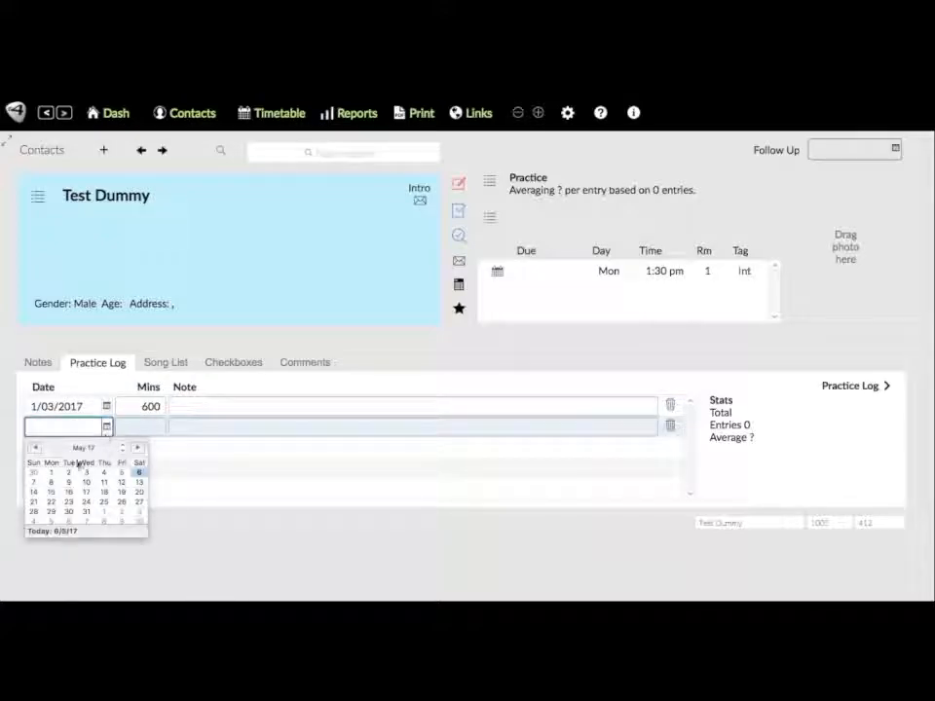
click(34, 446)
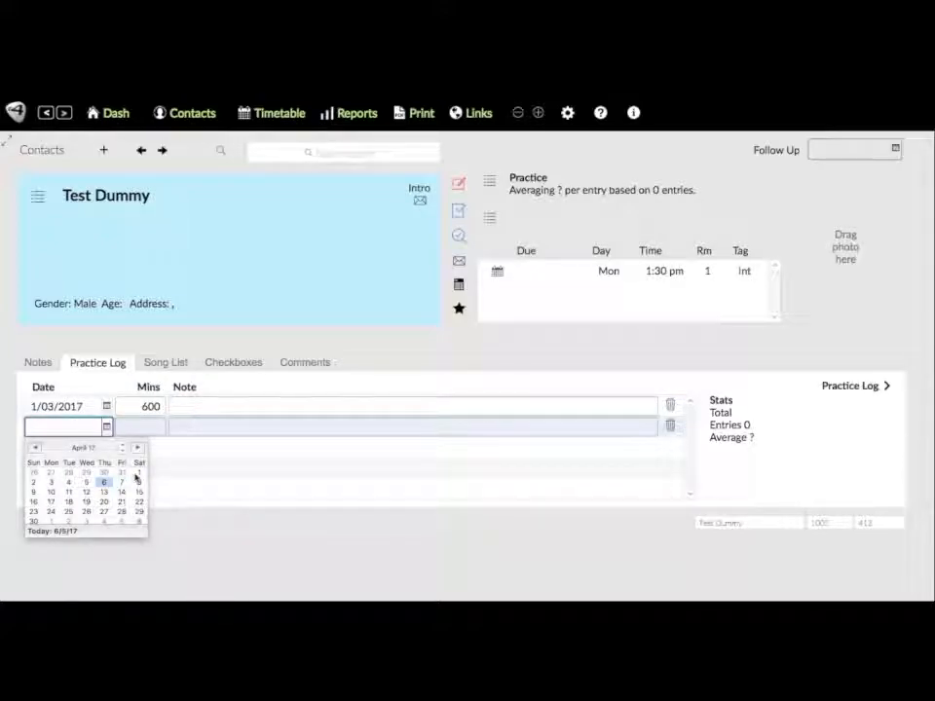
click(138, 474)
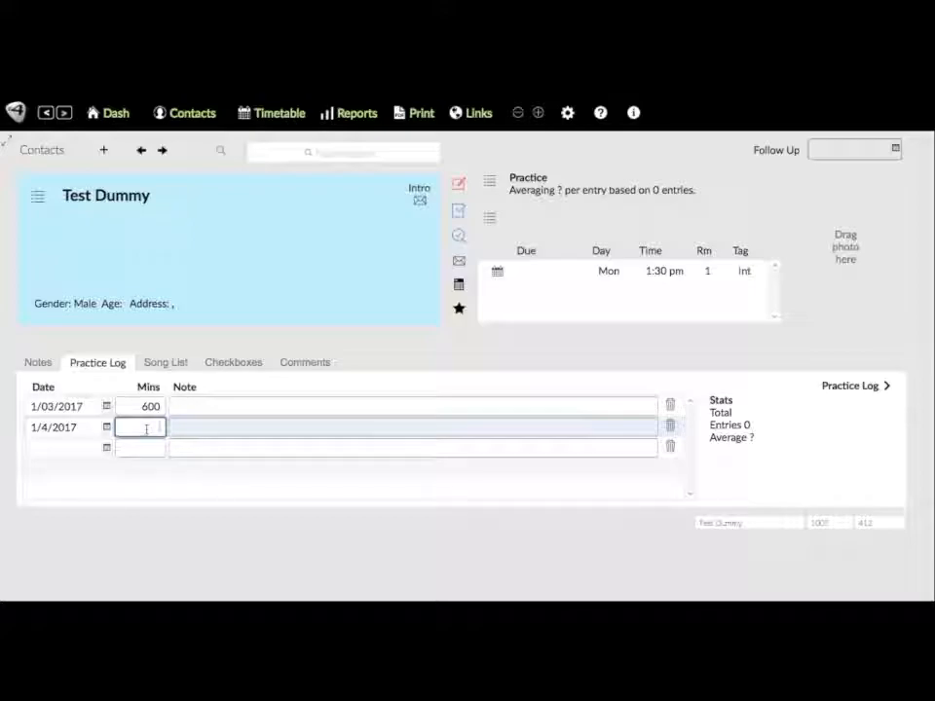
text(400)
key(Tab)
click(555, 366)
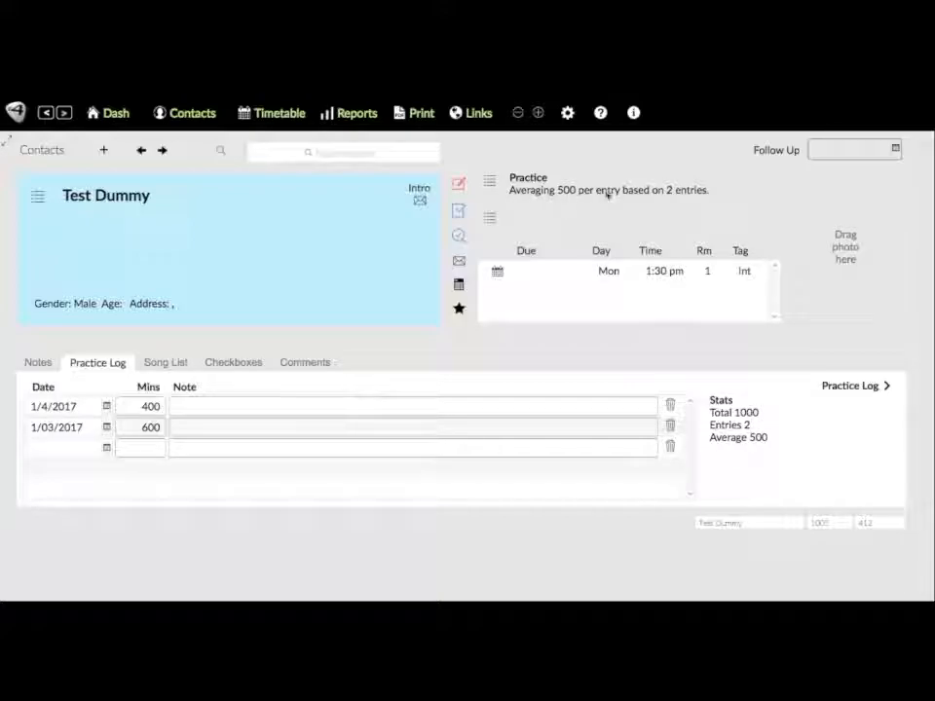
- On Test Dummy's Notes tab, drop a photo of a boy with a guitar into the 'Drag photo here' box
click(36, 364)
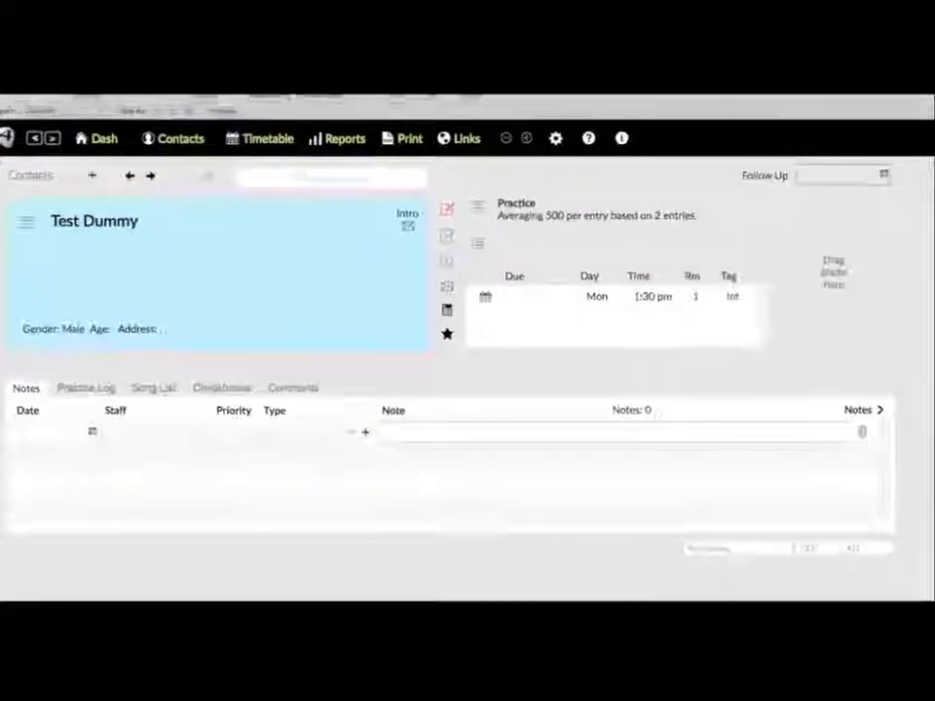
drag(681, 19, 812, 246)
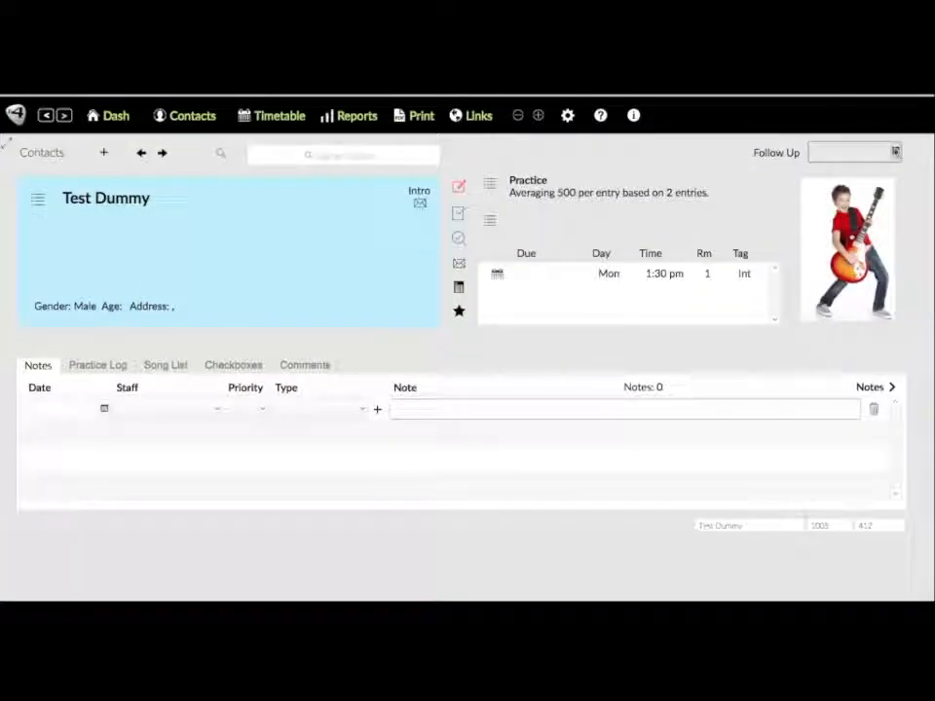
- Pick 26 May 2017 as Test Dummy's follow-up date, then return to the Contacts List
click(896, 151)
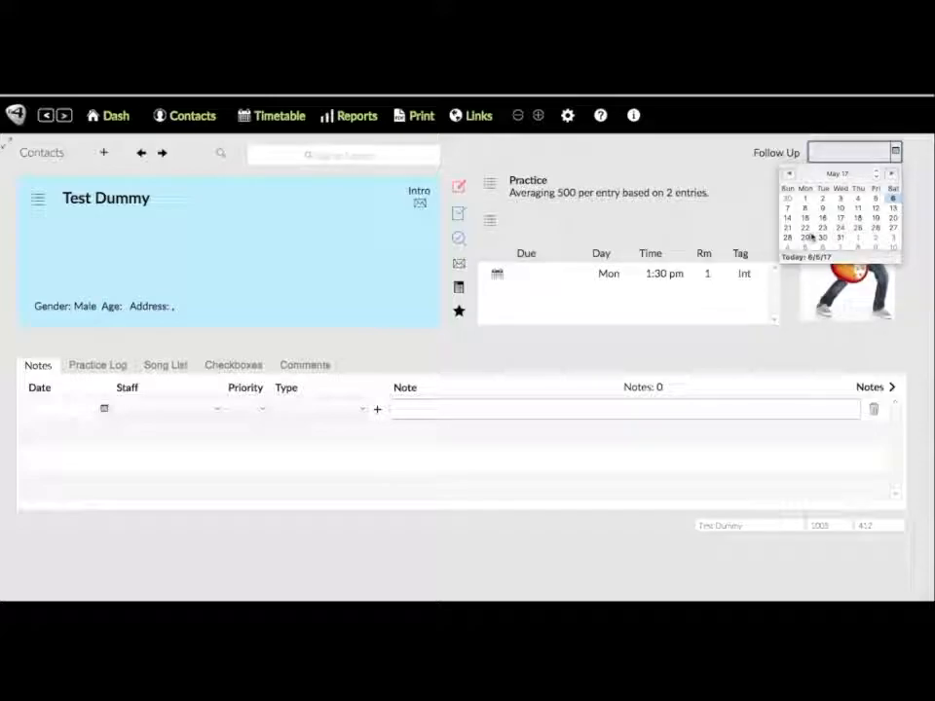
click(876, 228)
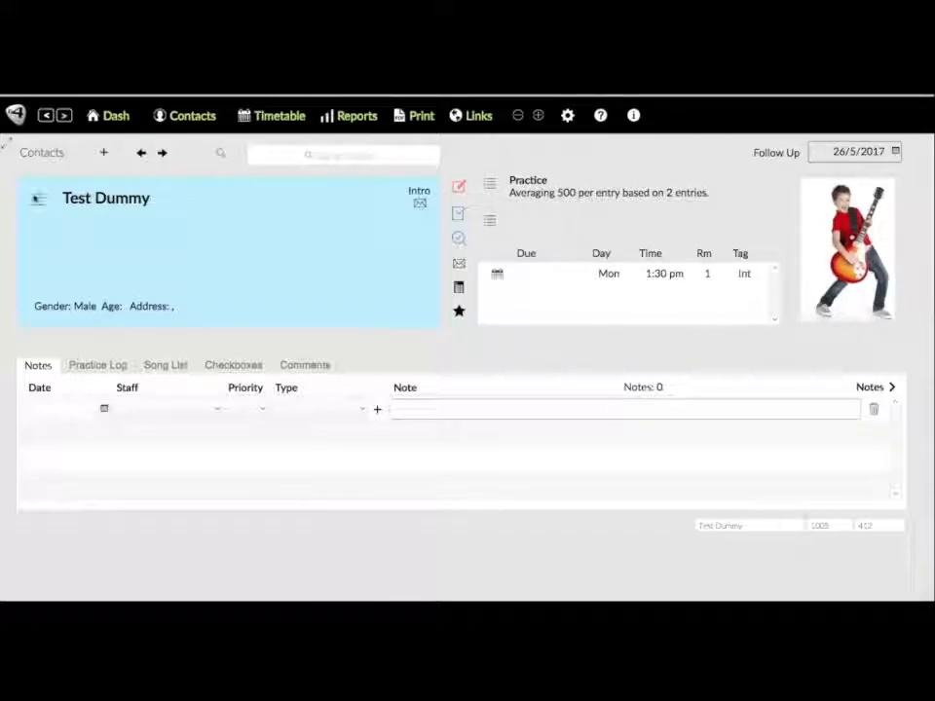
click(39, 200)
scroll(924, 308, right, 2)
scroll(924, 308, left, 3)
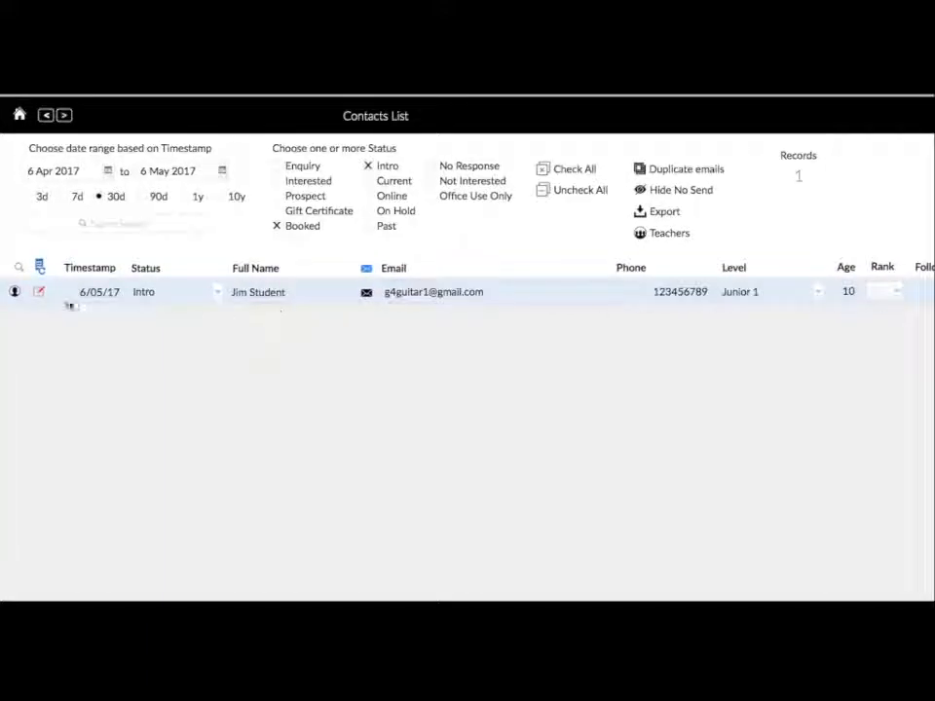
click(44, 116)
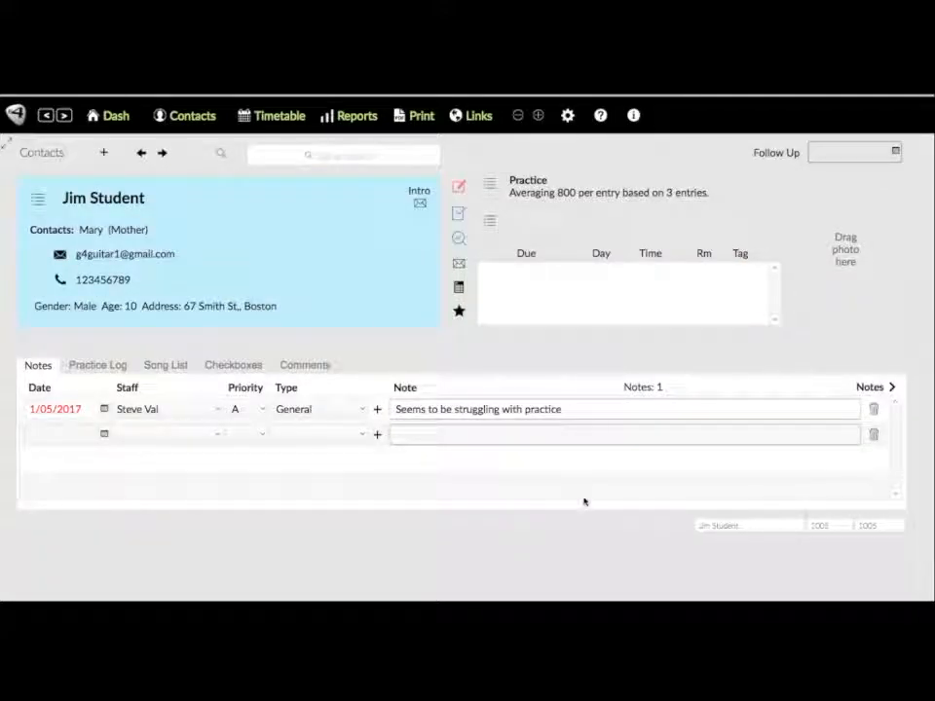
click(111, 118)
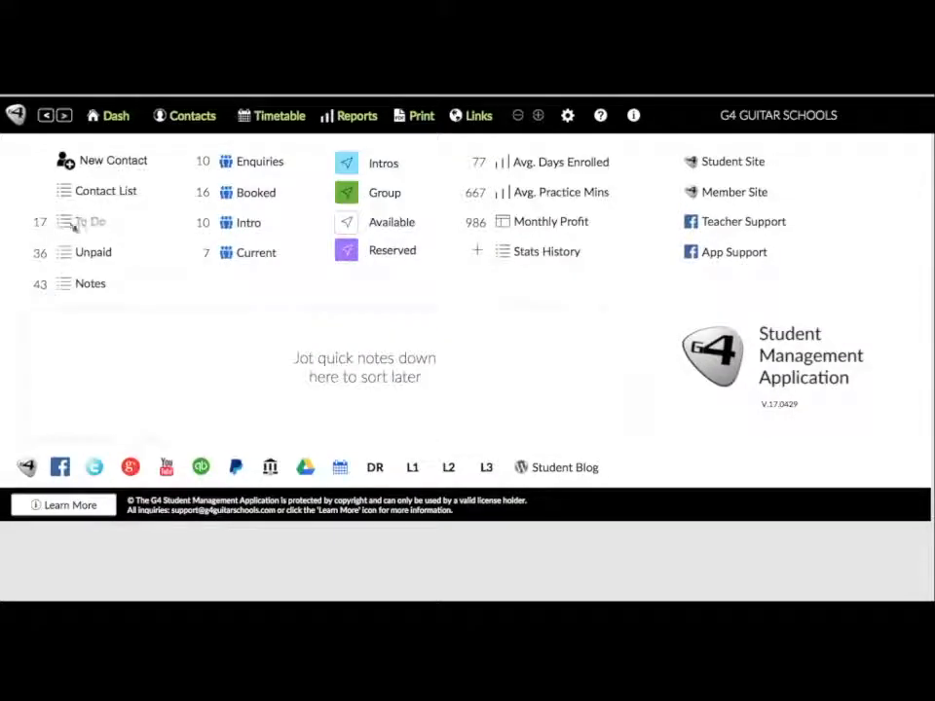
click(204, 119)
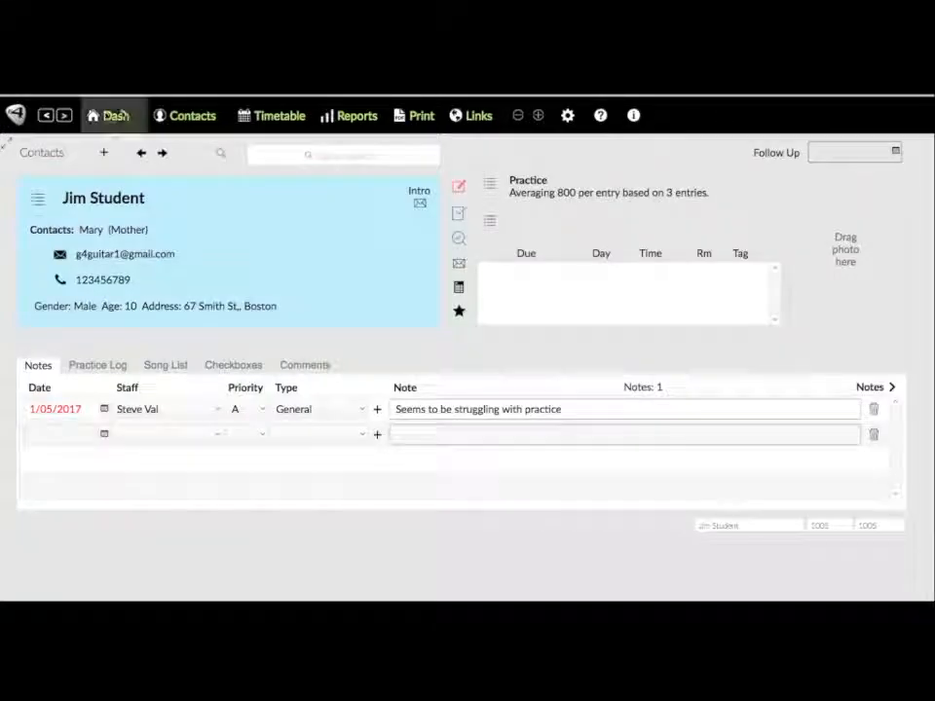
click(110, 116)
click(66, 191)
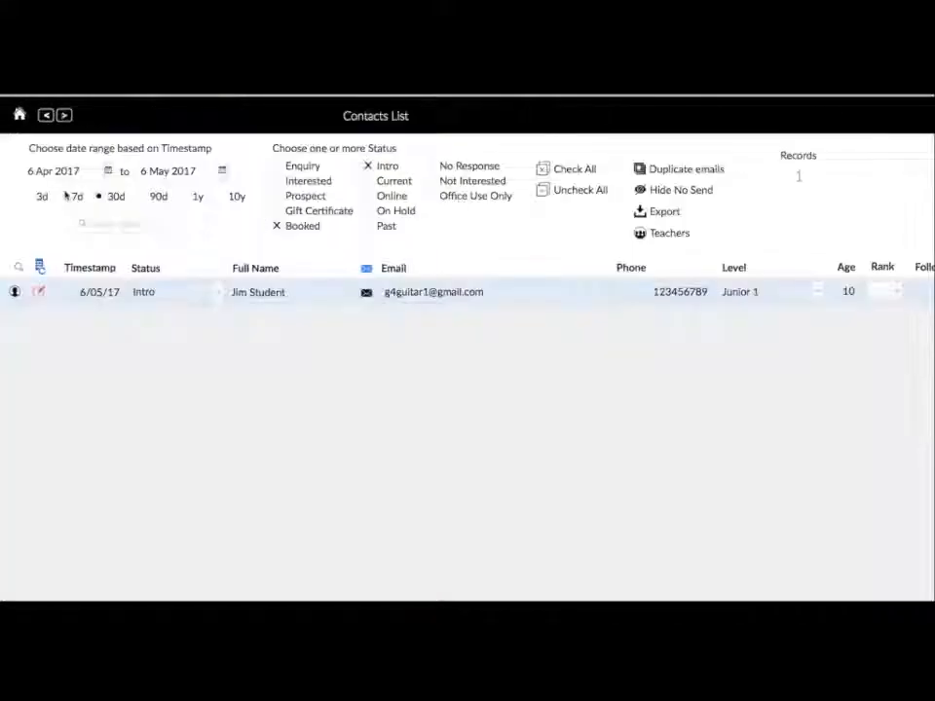